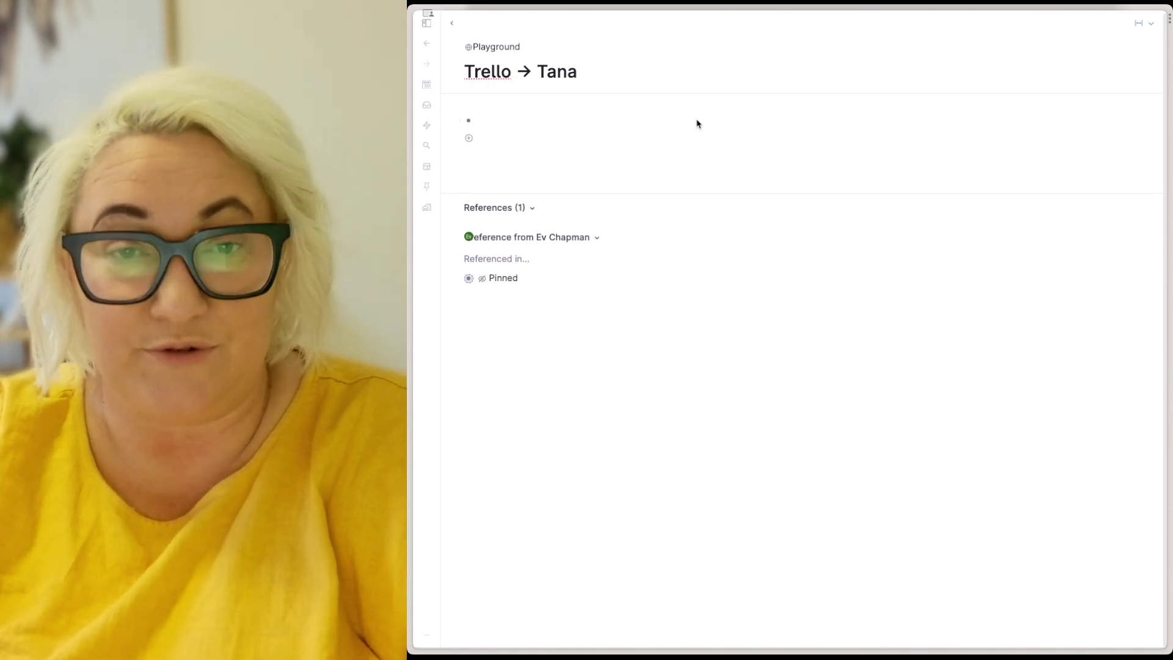
# Step: Create and apply a new trello-tasks supertag on the empty node under Trello → Tana, and open the tag's configuration
pyautogui.write('#trello')
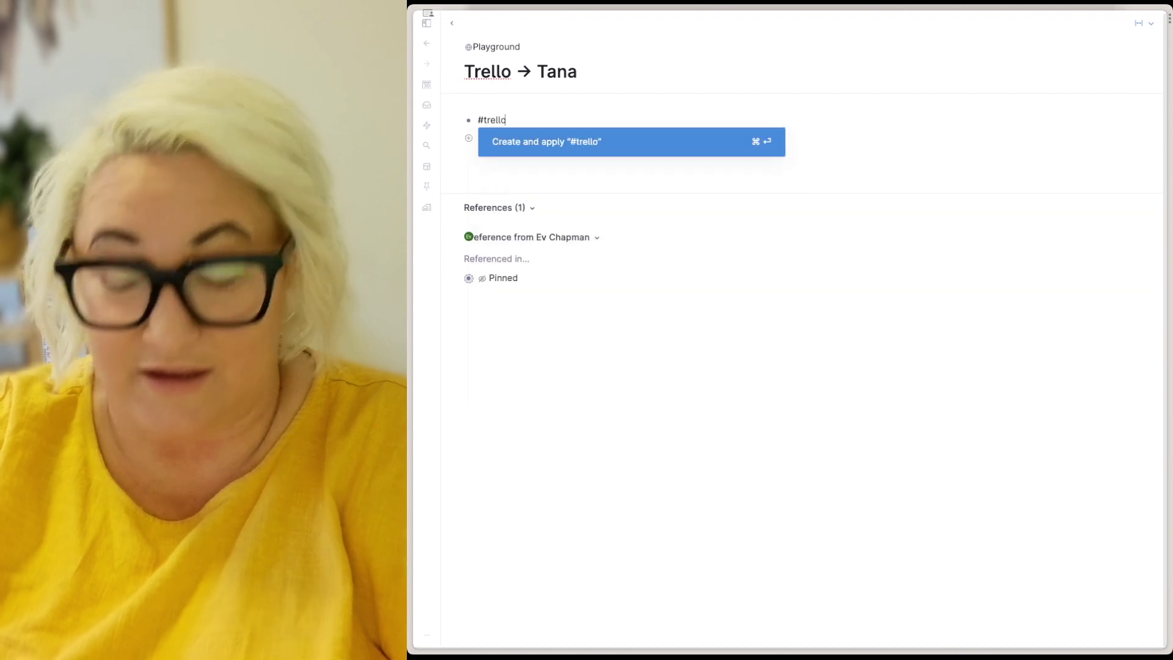
pyautogui.write('-tasks')
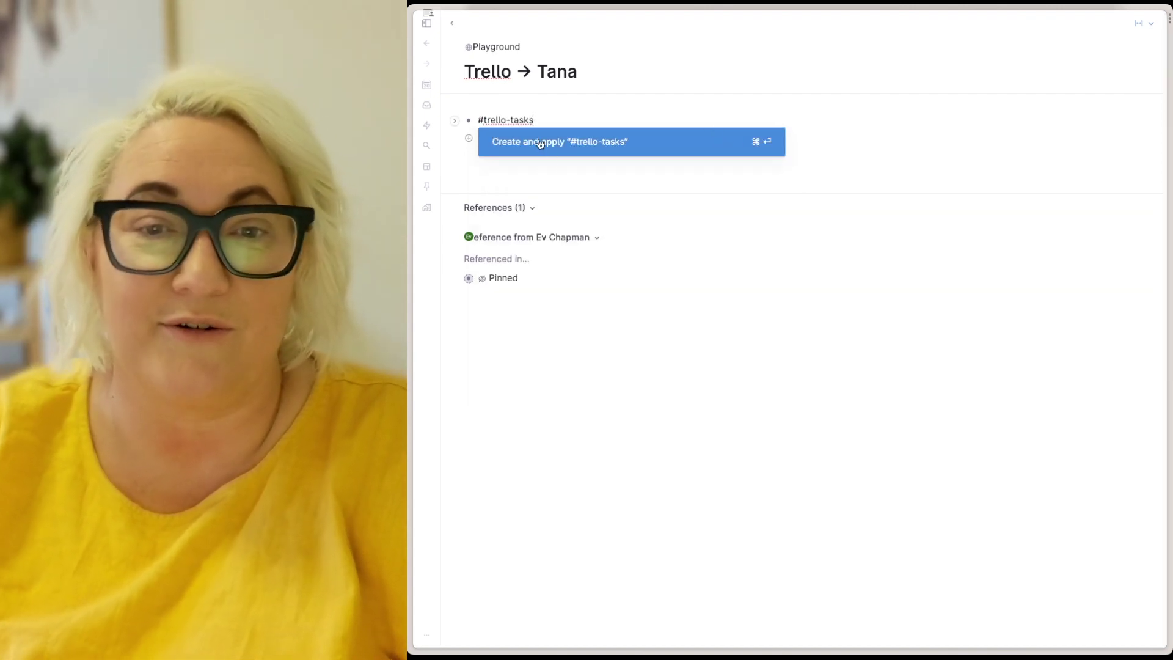
pyautogui.click(539, 144)
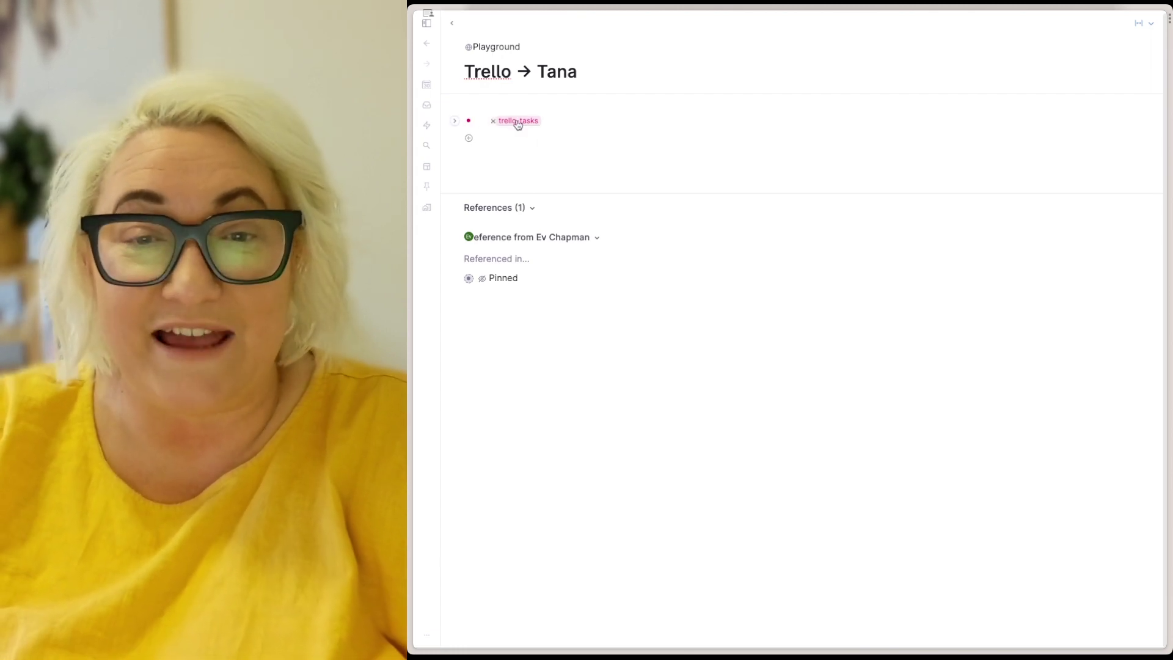
pyautogui.click(515, 125)
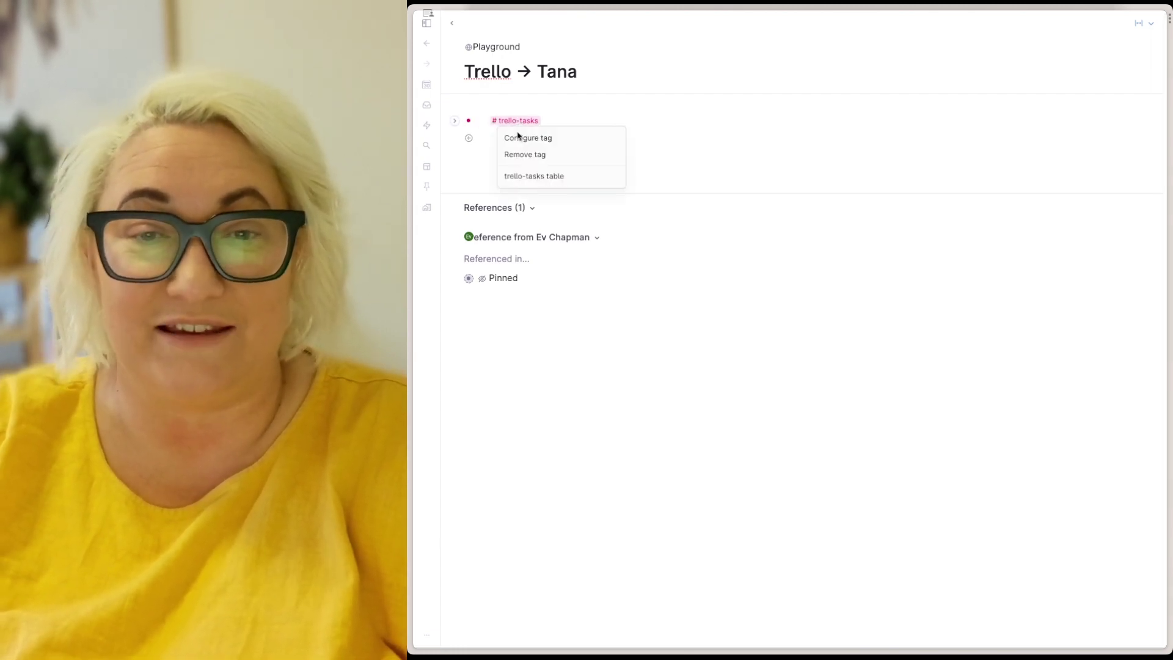
pyautogui.click(523, 140)
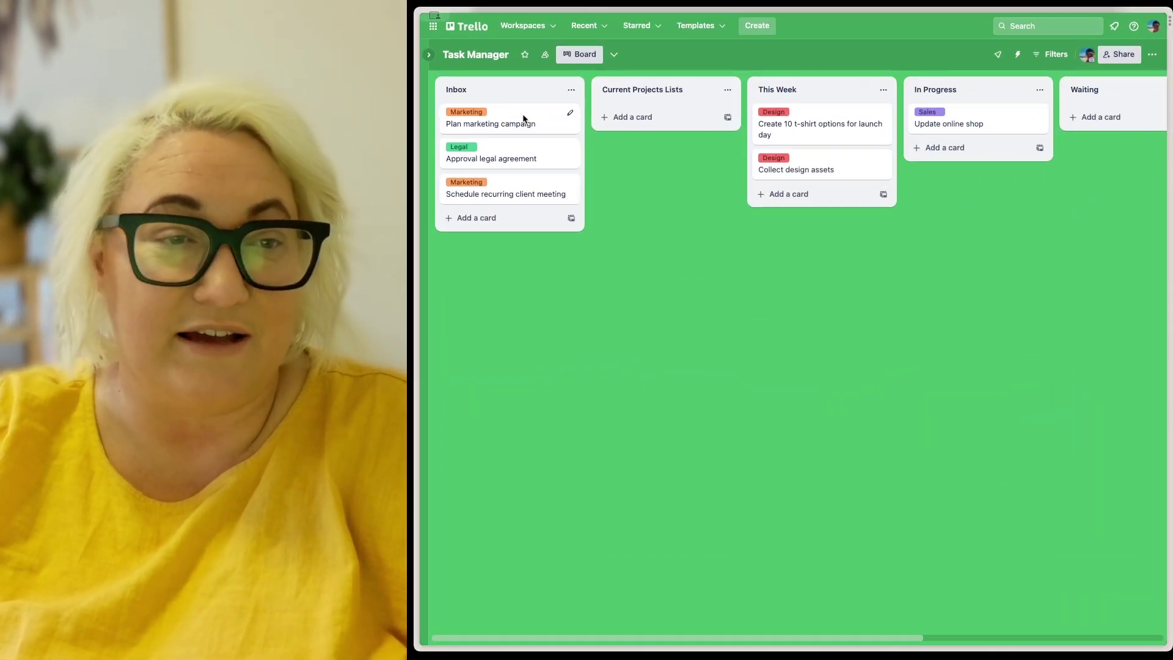
# Step: Check the Plan marketing campaign card on the Trello board, and add an Options field named Status to the trello-tasks template in Tana
pyautogui.click(524, 122)
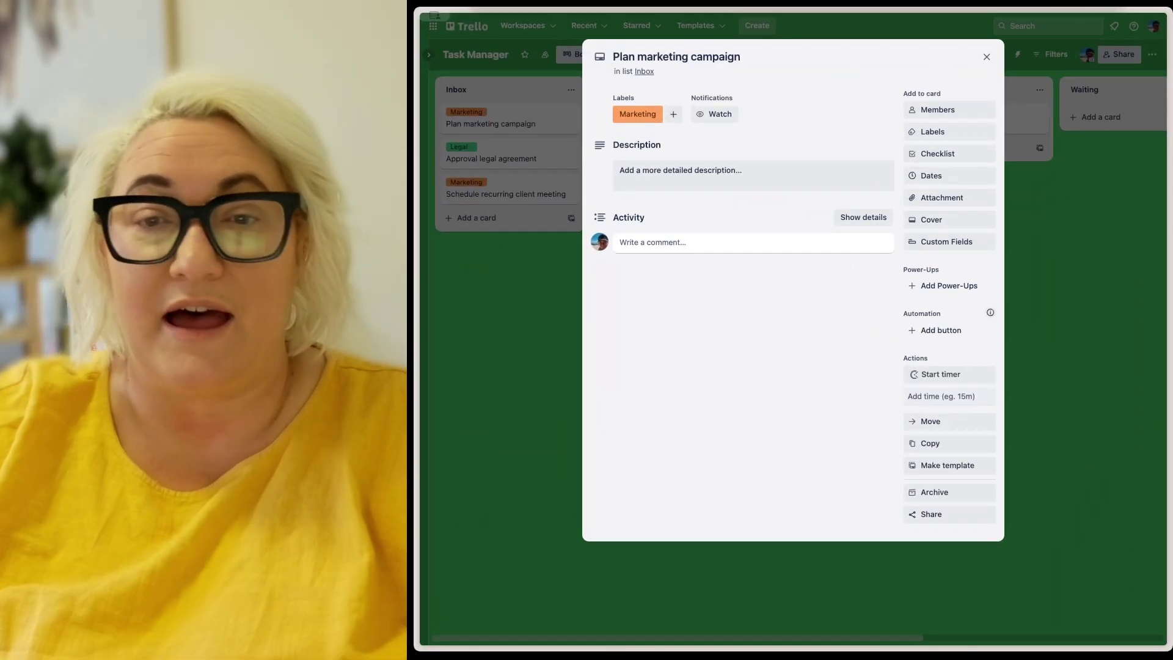
pyautogui.click(986, 57)
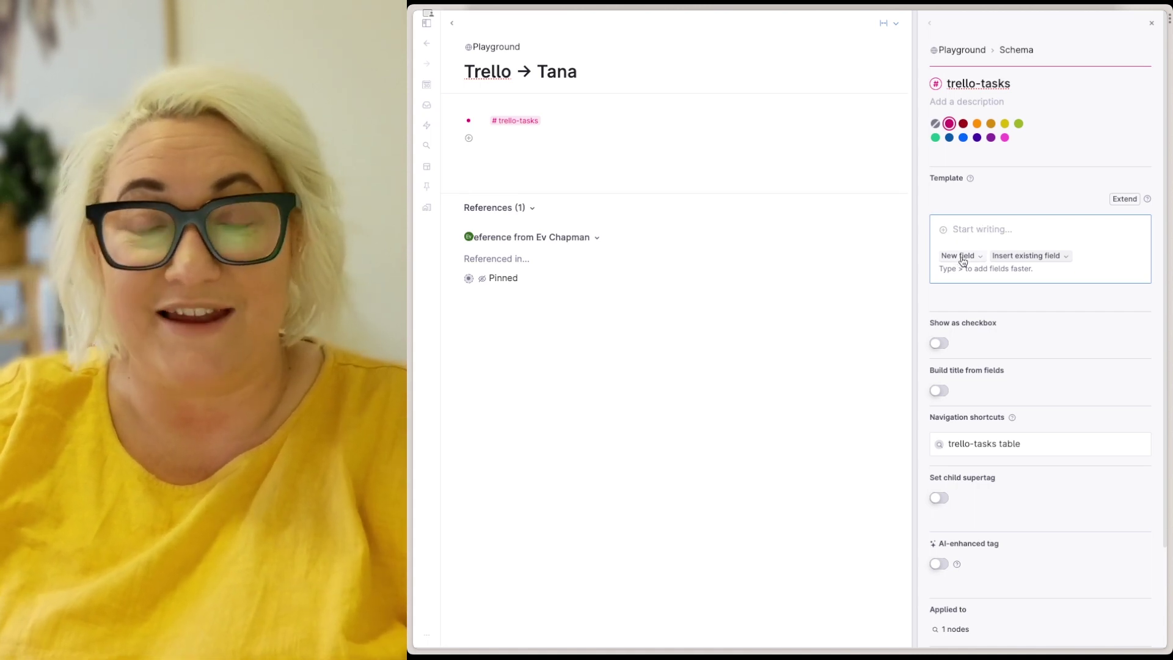
pyautogui.click(961, 257)
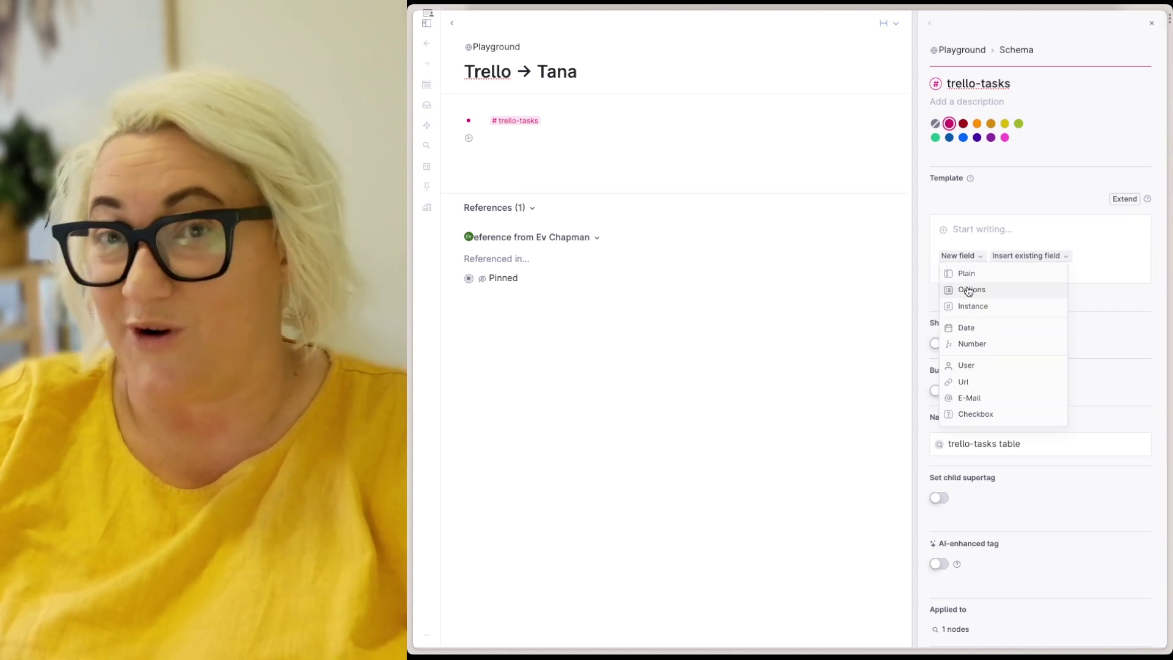
pyautogui.click(968, 290)
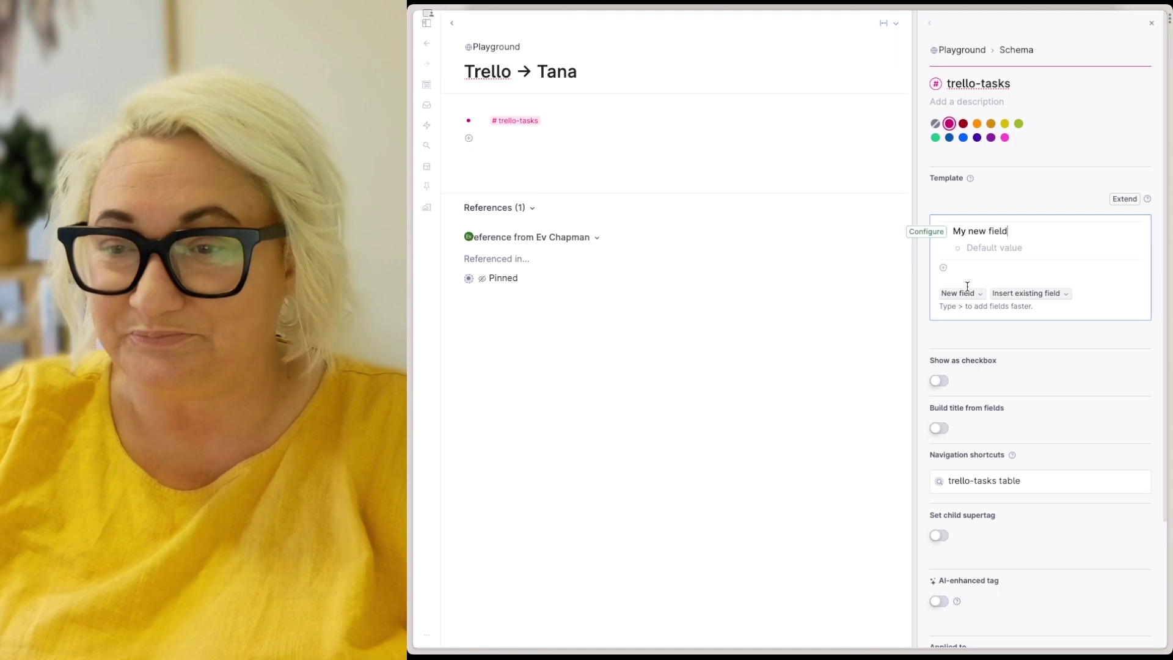
pyautogui.tripleClick(975, 236)
pyautogui.write('Statu')
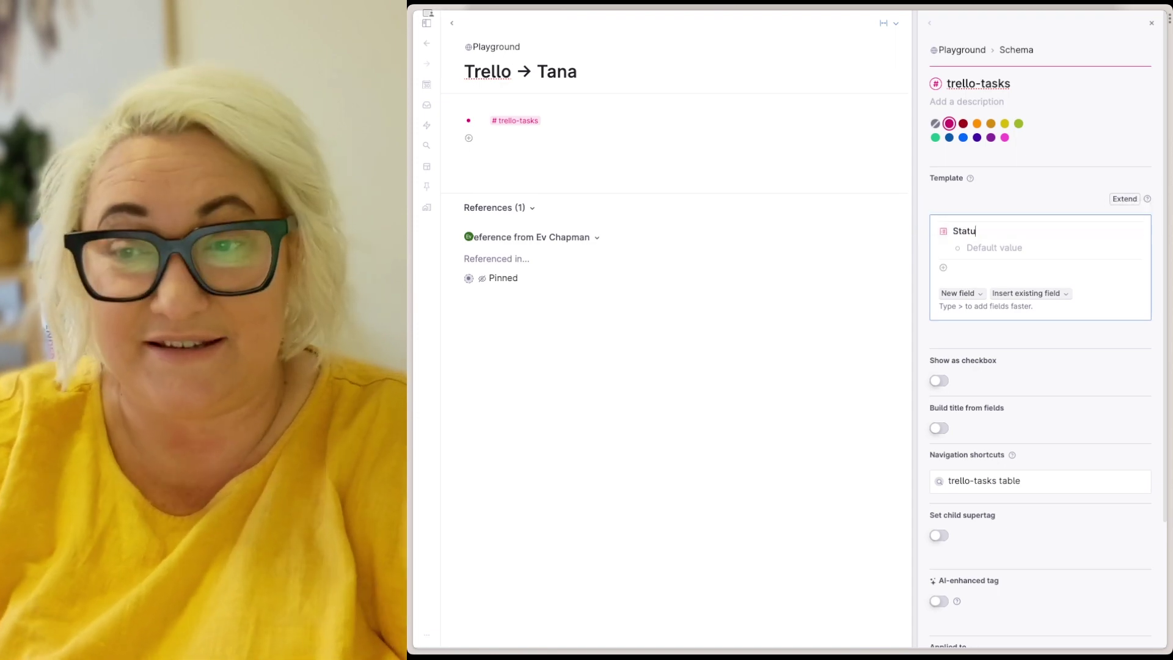
pyautogui.write('s')
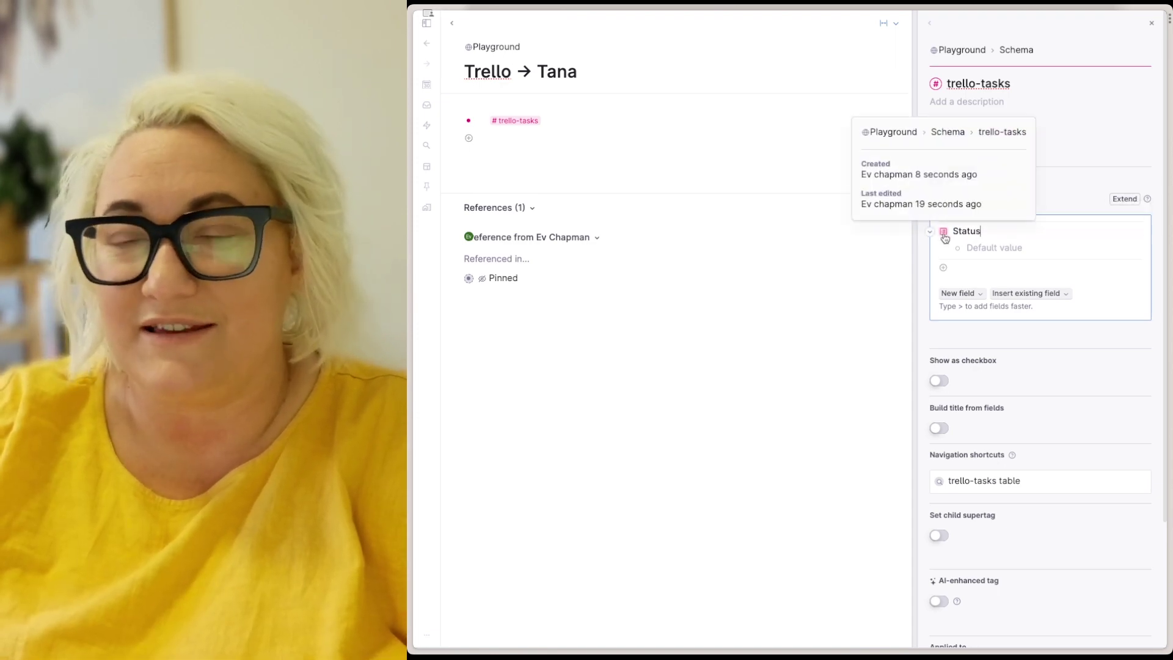
# Step: Check the Trello board's lists and give the Status field the pre-determined options Inbox, This Week, In Progress, Waiting and Done
pyautogui.click(944, 238)
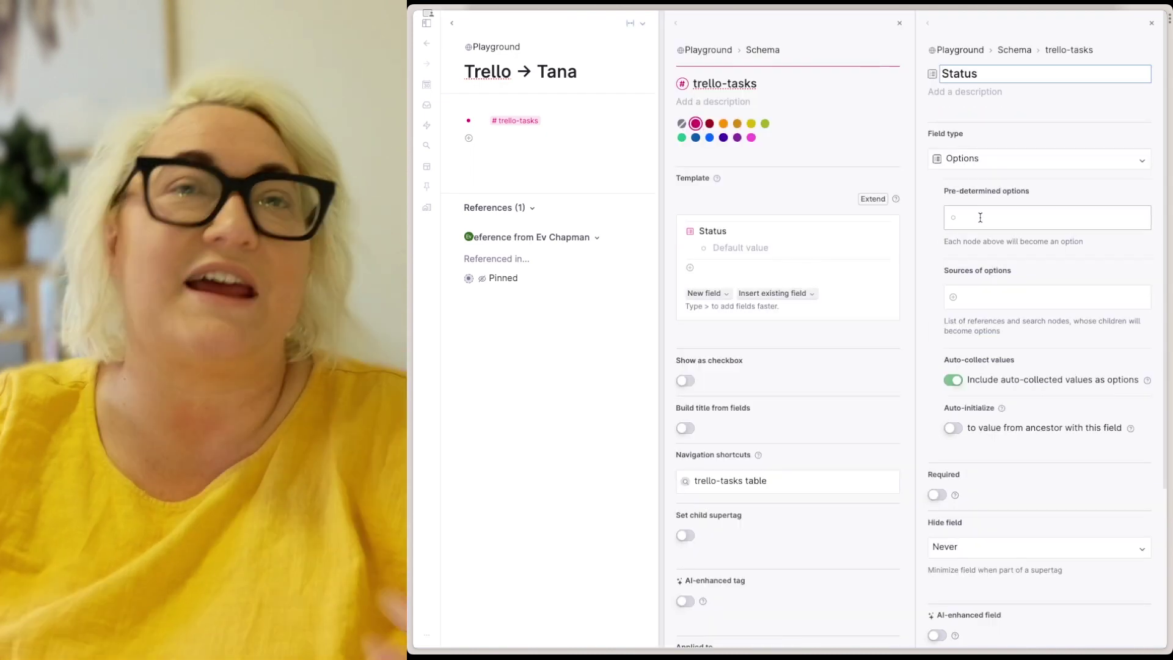
pyautogui.click(978, 220)
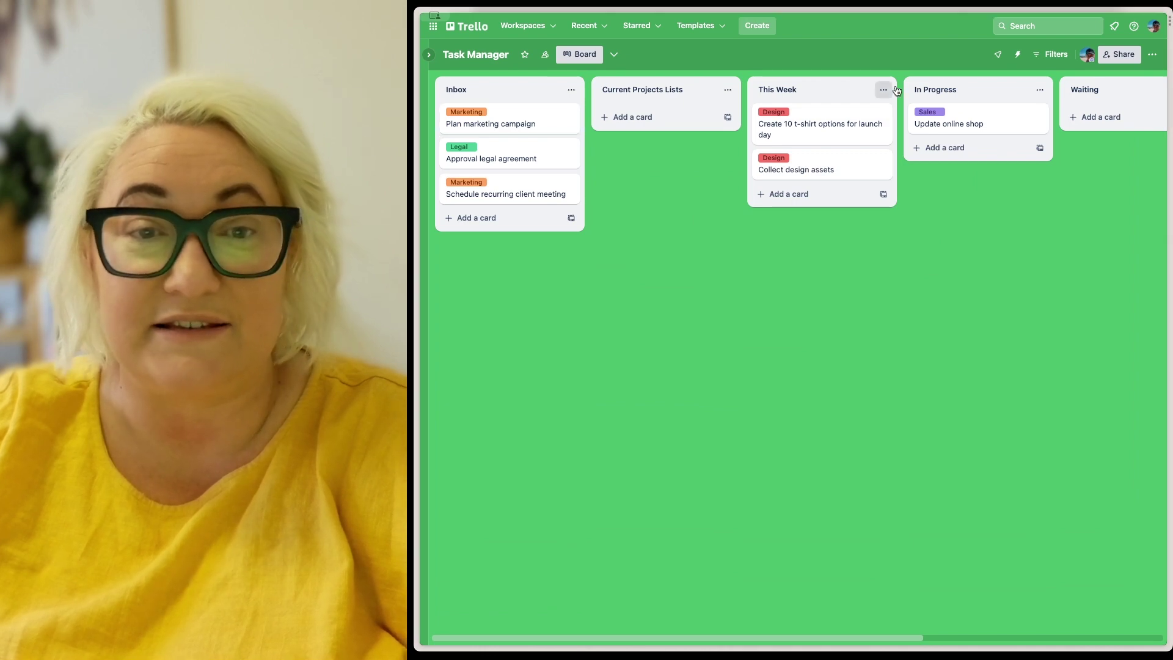
pyautogui.hscroll(5, 908, 128)
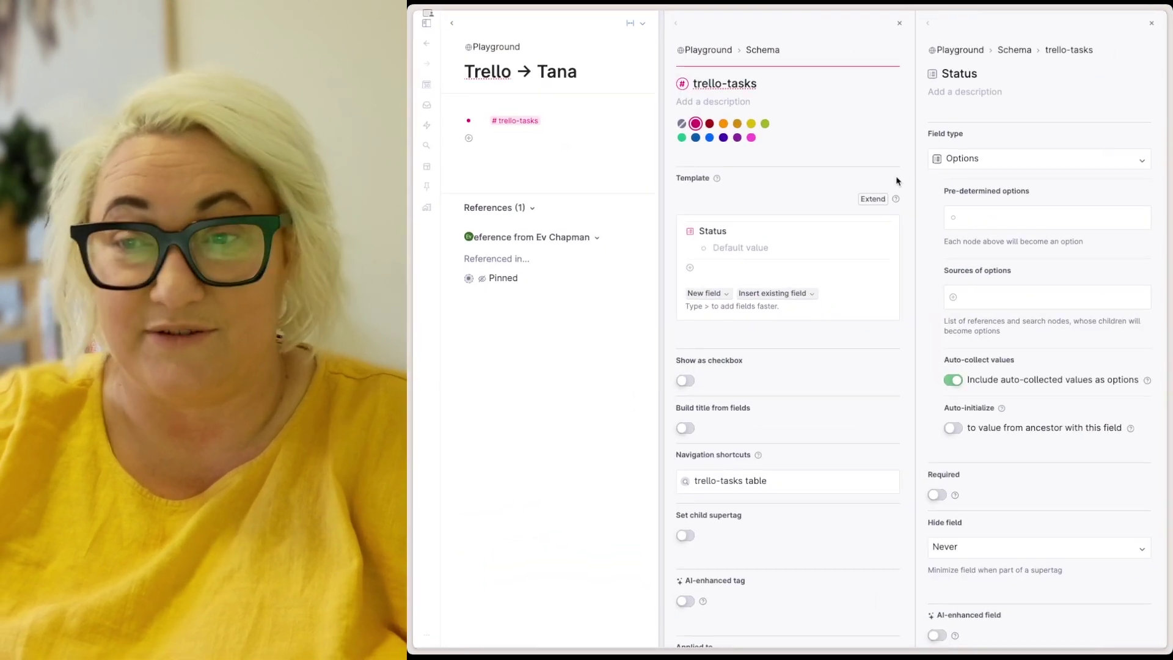
pyautogui.click(1004, 225)
pyautogui.write('Inbox')
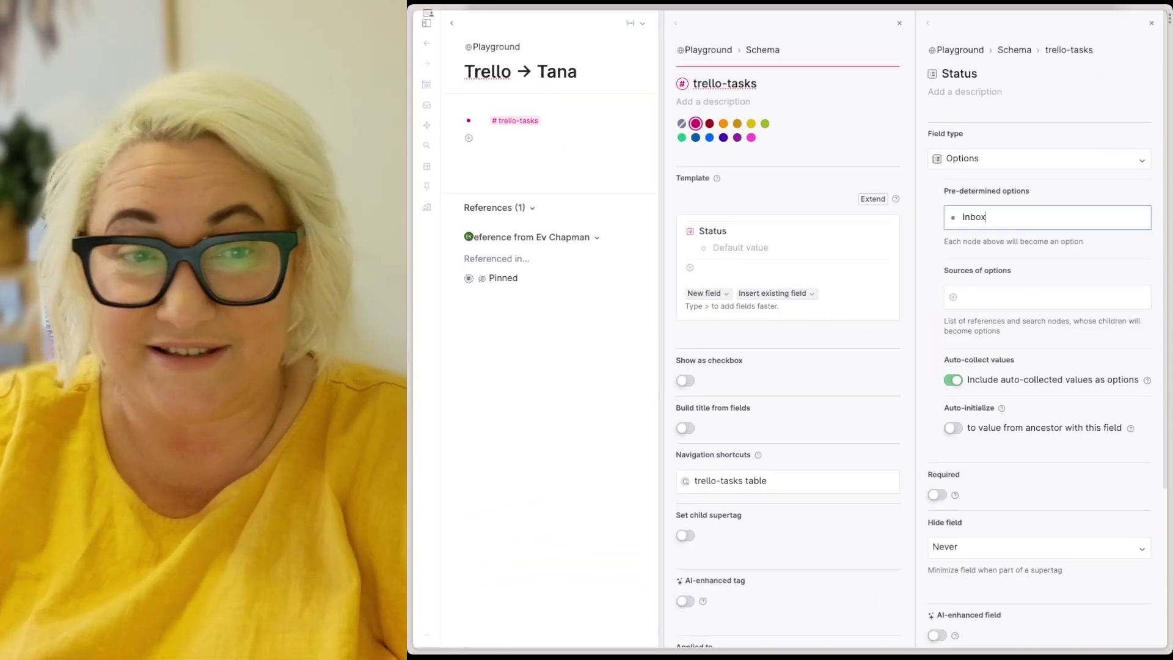
pyautogui.press('Return')
pyautogui.write('This Week')
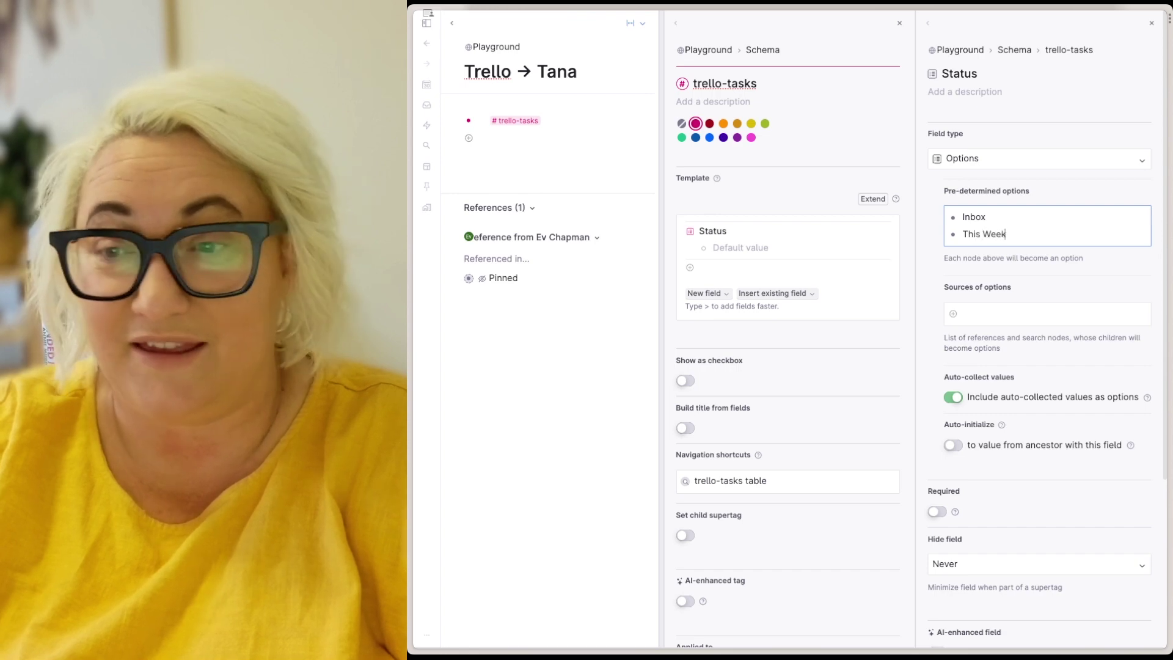
pyautogui.press('Return')
pyautogui.write('In Progress')
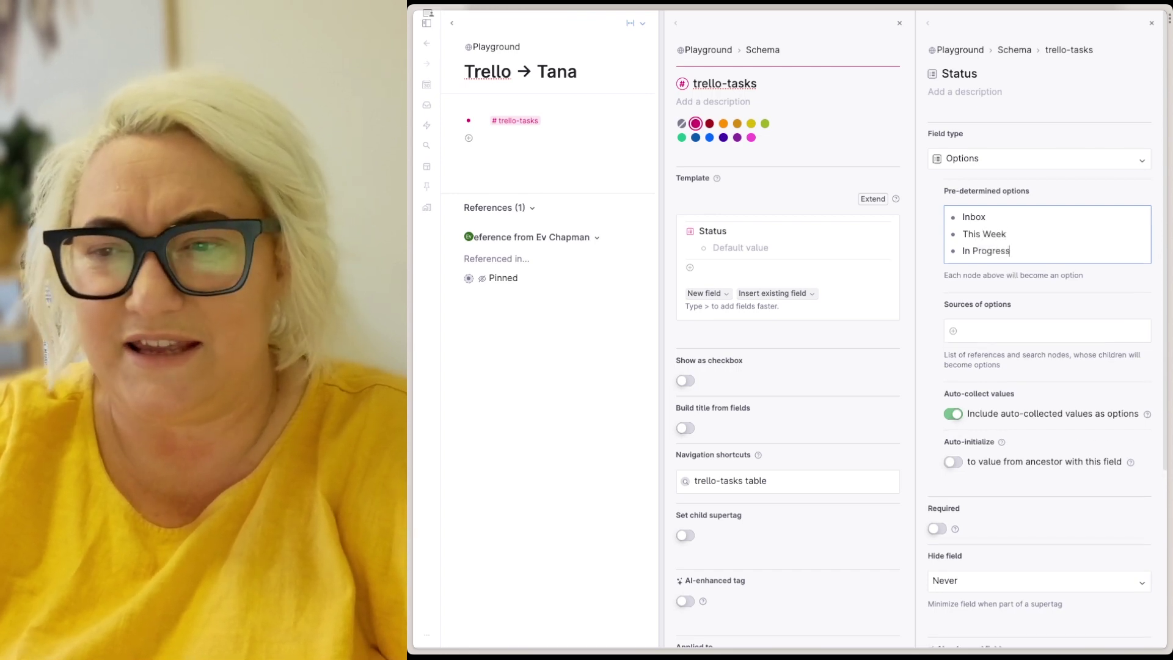
pyautogui.press('Return')
pyautogui.write('Waiting ')
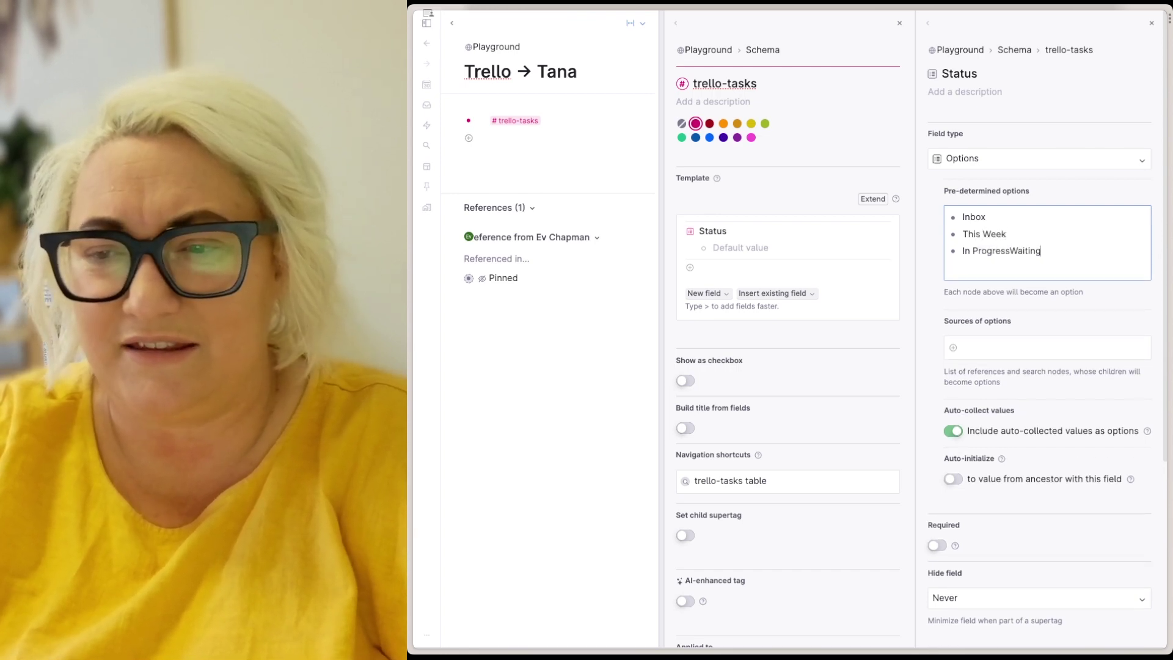
pyautogui.write('Done')
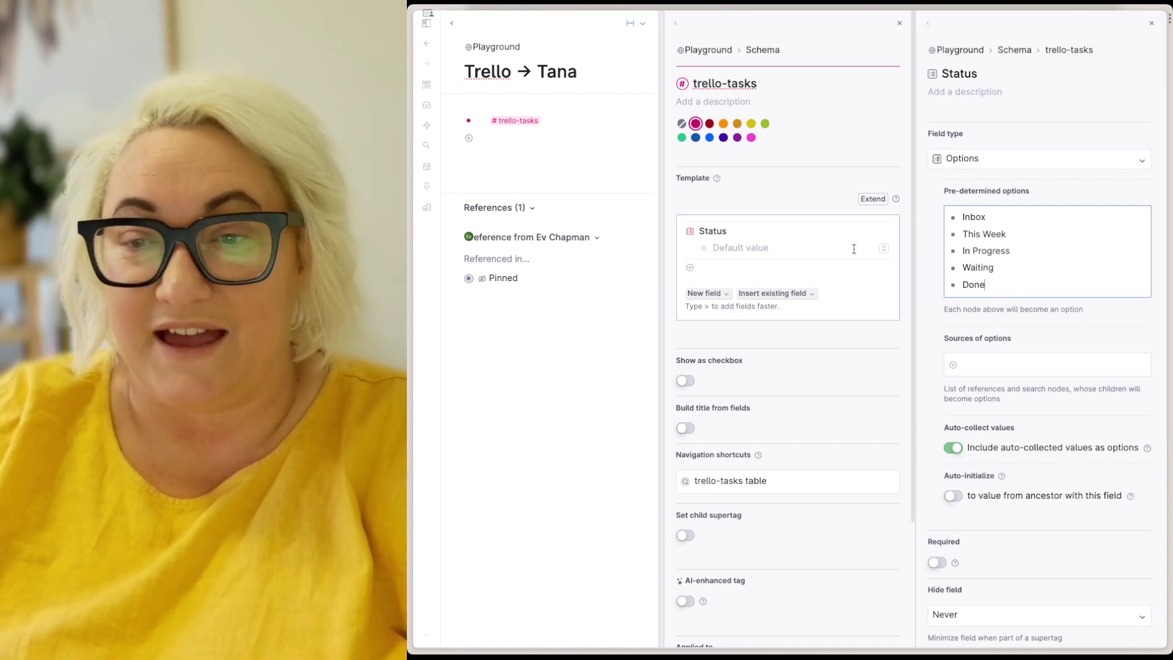
# Step: Set the Status field's default value to Inbox in the trello-tasks template and return to the template's empty line
pyautogui.click(885, 250)
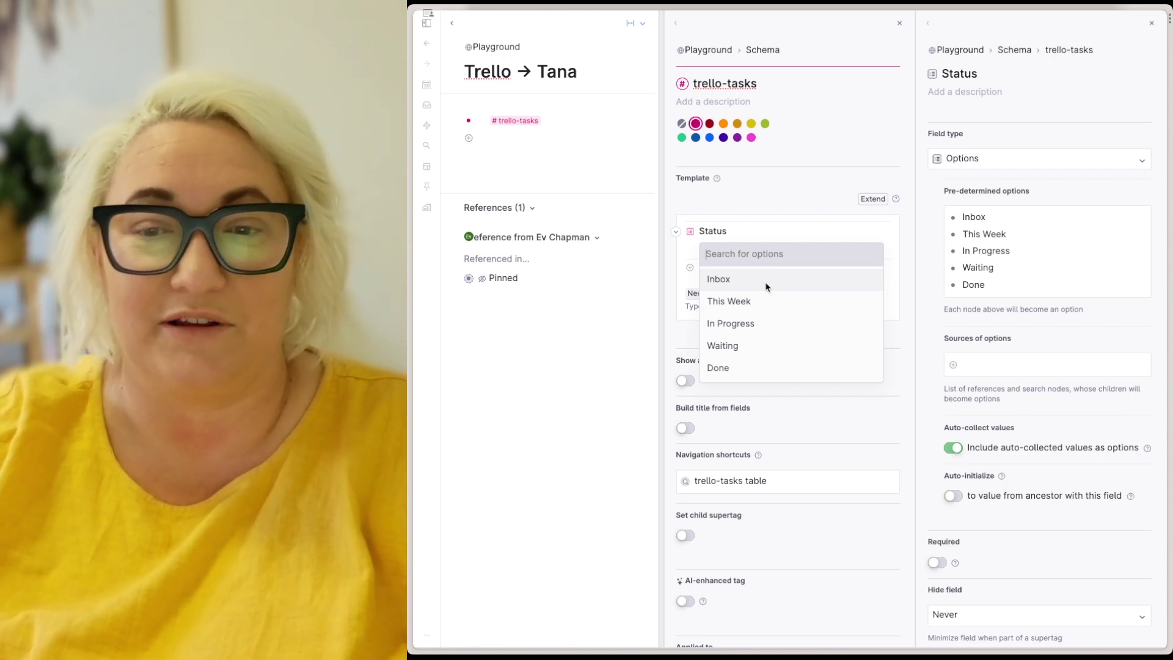
pyautogui.click(732, 282)
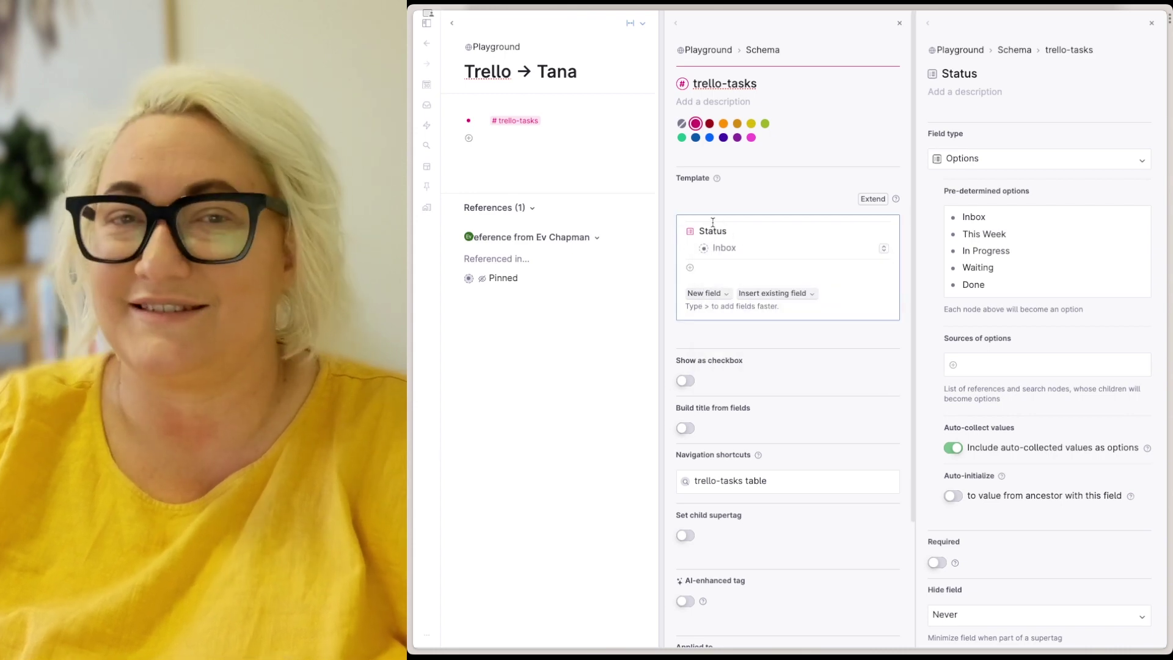
pyautogui.click(705, 267)
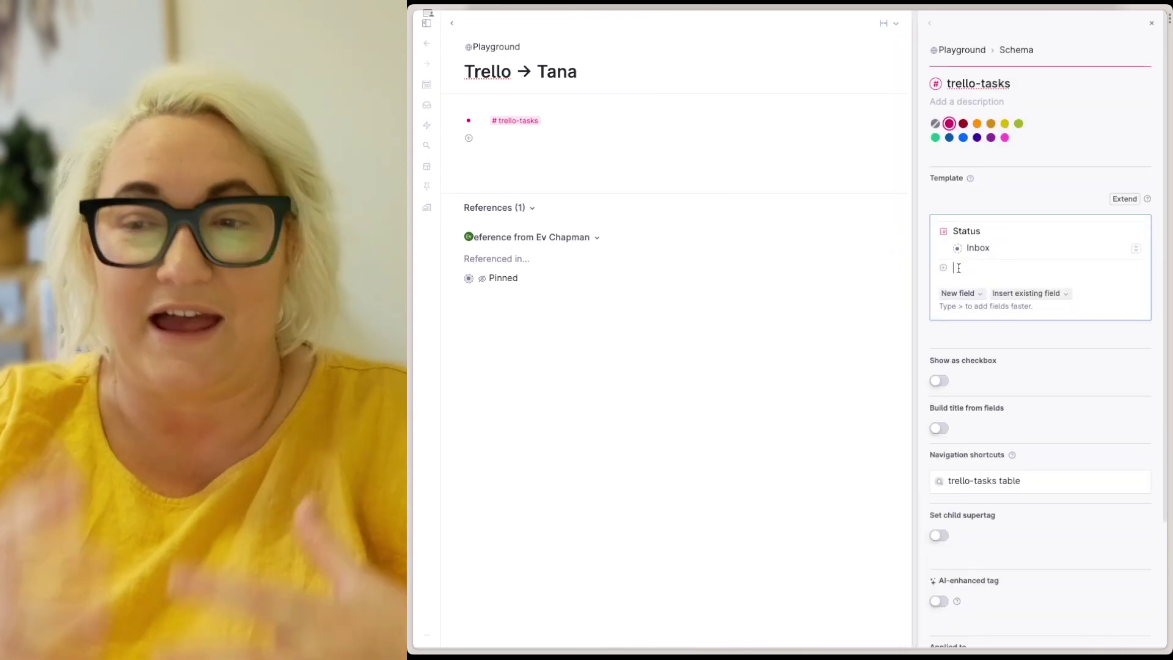
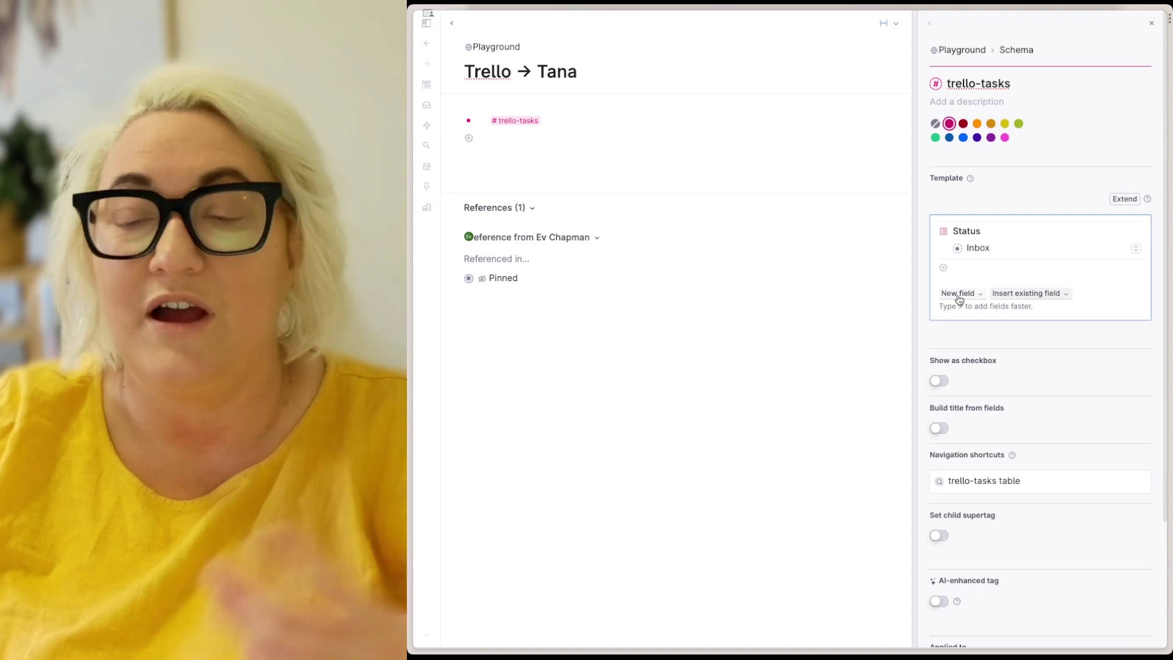
# Step: Add a Date field to the trello-tasks template and link it to the existing system field Due date
pyautogui.click(958, 294)
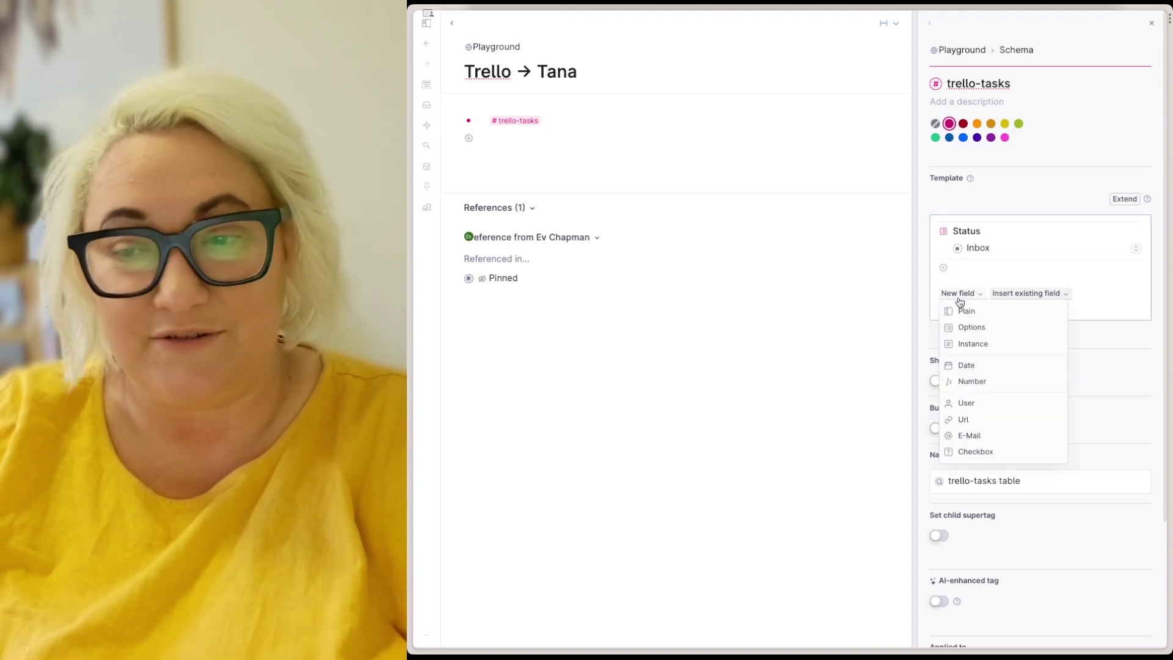
pyautogui.click(967, 368)
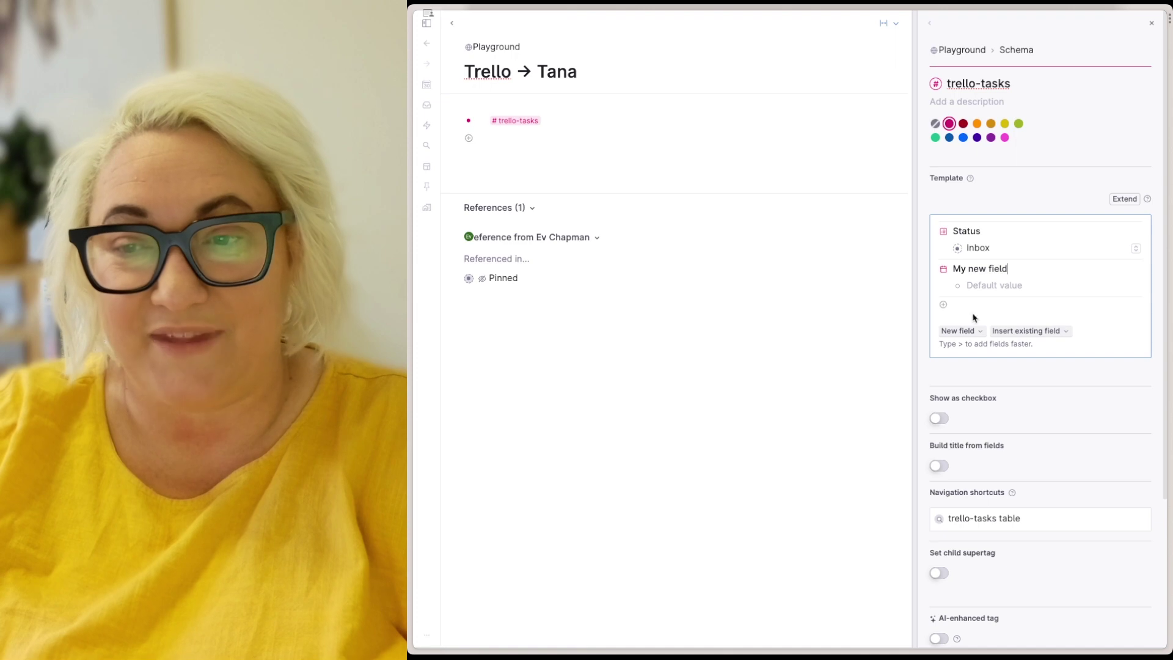
pyautogui.tripleClick(996, 271)
pyautogui.write('Due Date')
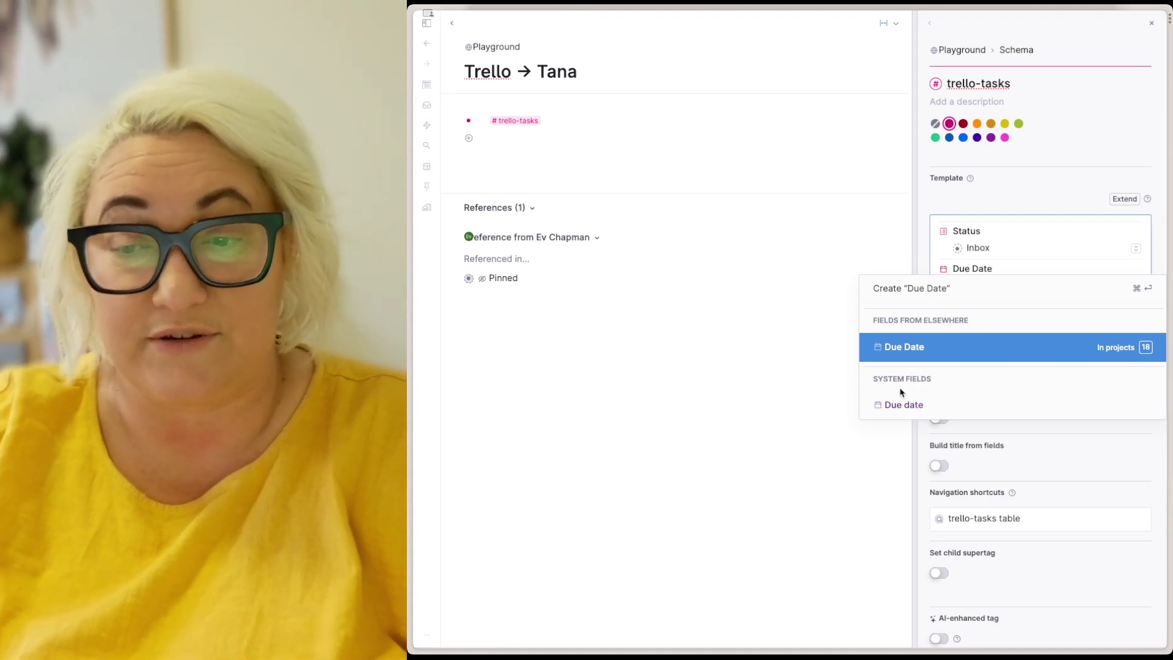
pyautogui.click(900, 406)
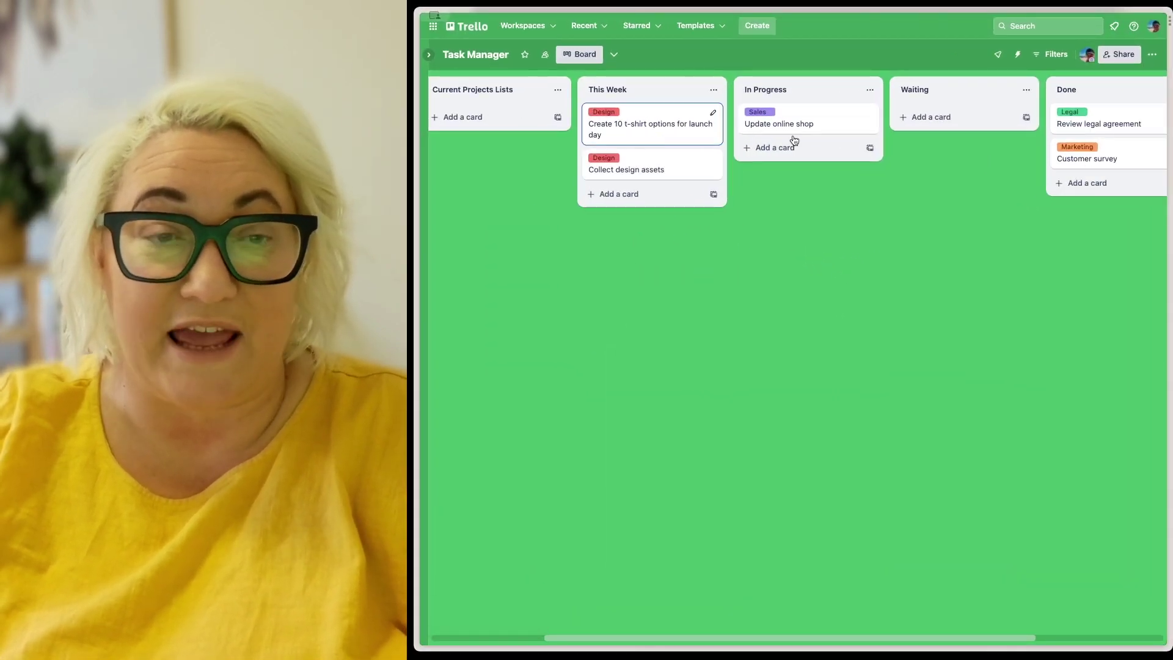
# Step: Open the Create 10 t-shirt options for launch day card in Trello, and add a User field named Member to the trello-tasks template in Tana
pyautogui.click(651, 126)
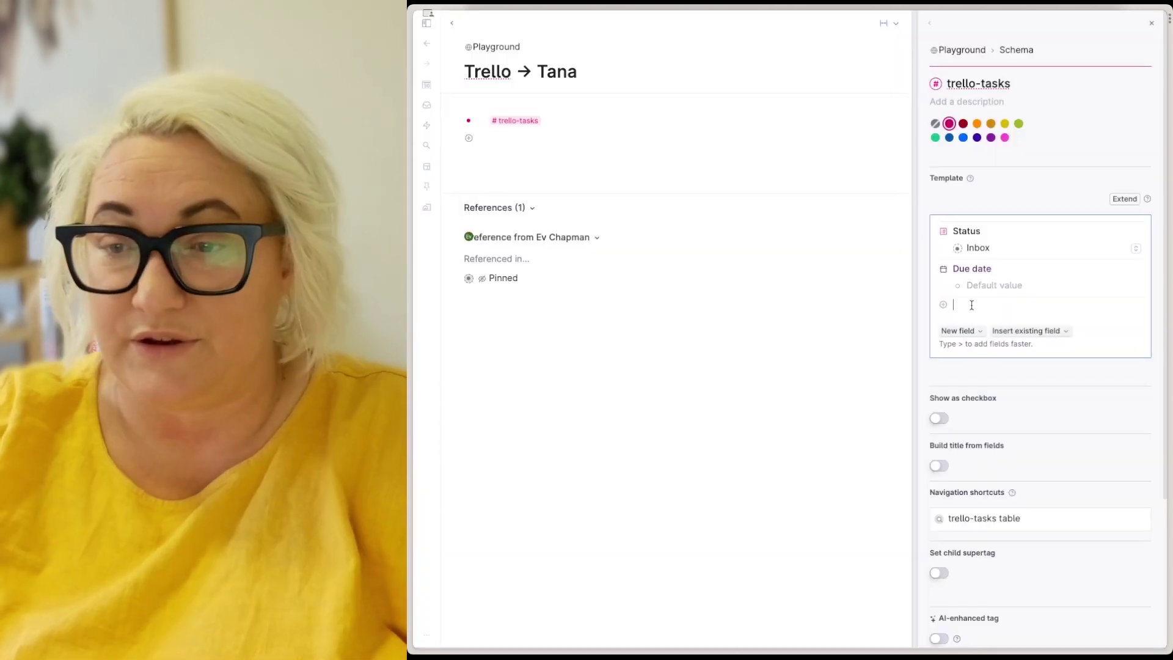
pyautogui.click(958, 330)
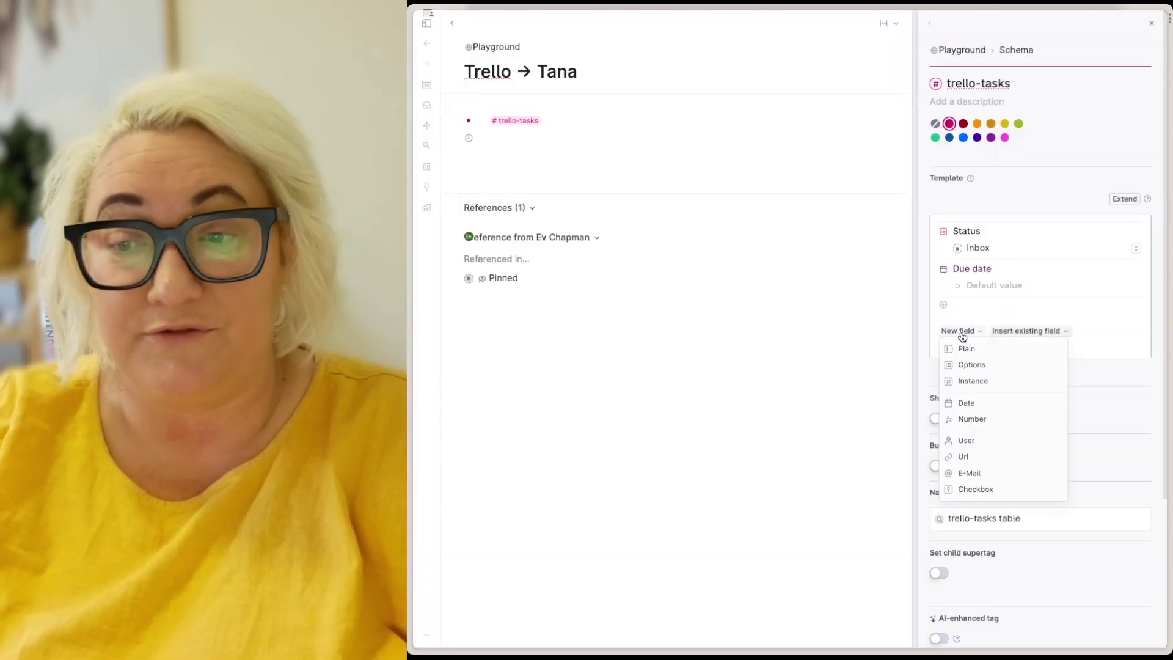
pyautogui.click(974, 441)
pyautogui.doubleClick(977, 306)
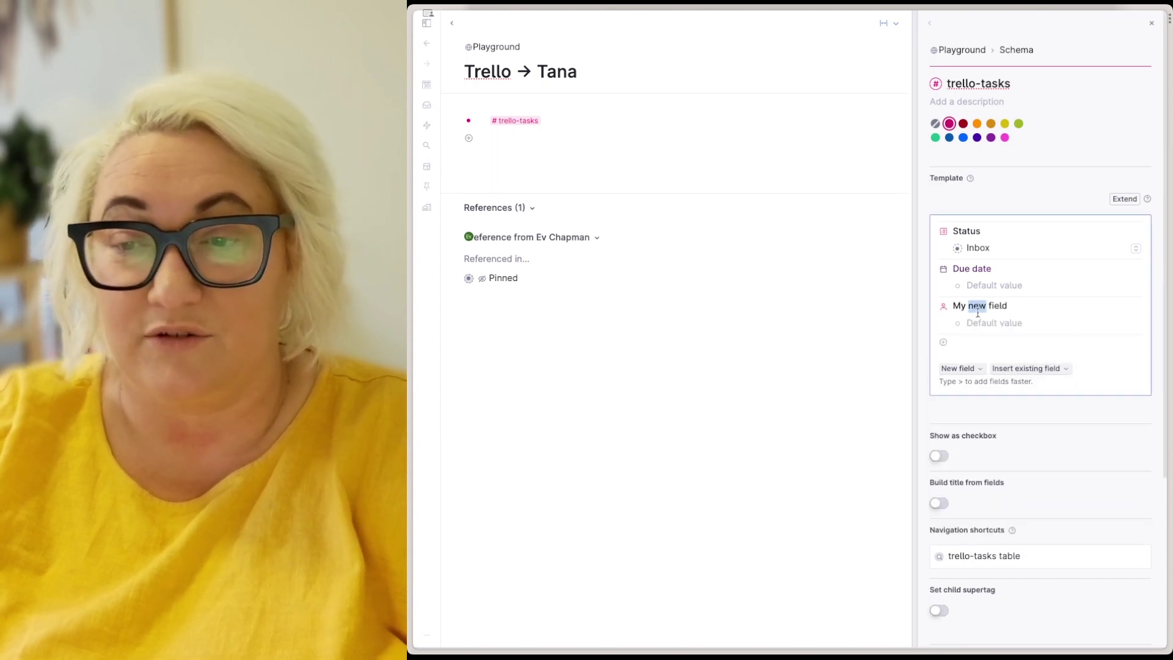
pyautogui.click(978, 311)
pyautogui.write('Member')
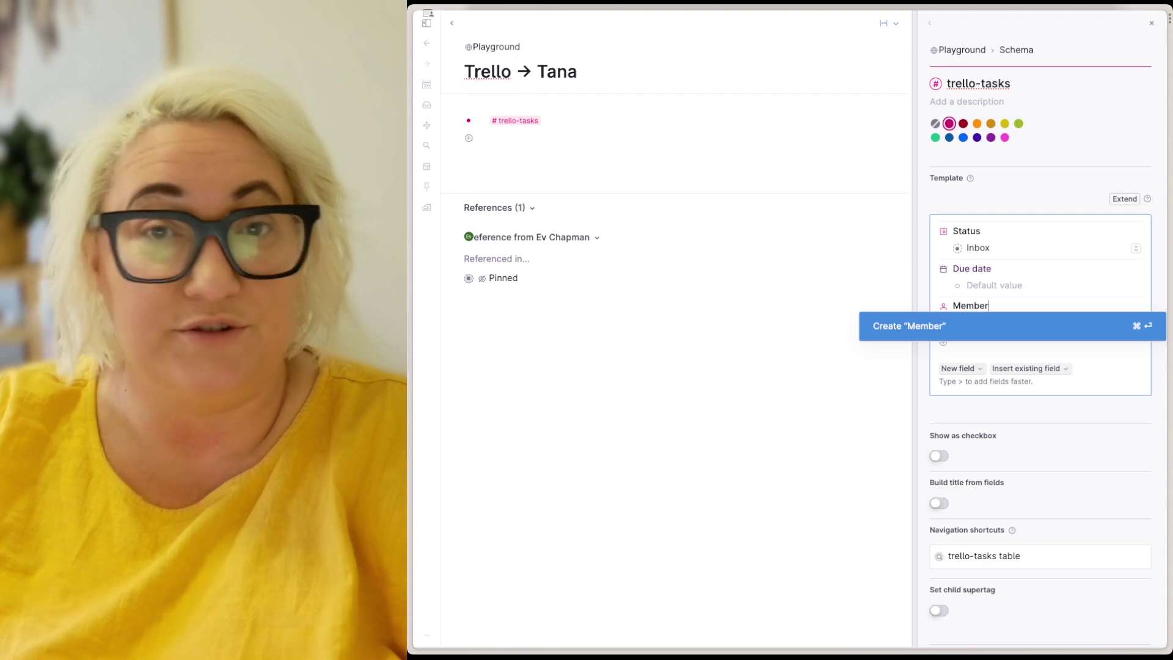
pyautogui.press('Escape')
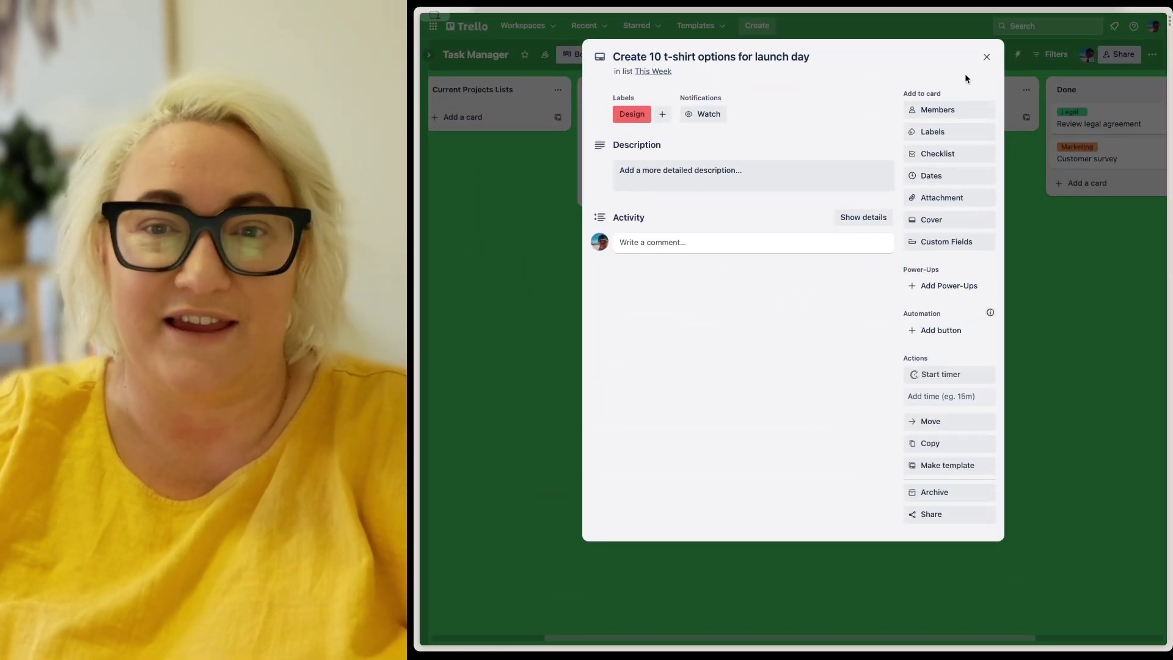
# Step: Return to Tana and add an Options field named Team to the trello-tasks template
pyautogui.click(471, 97)
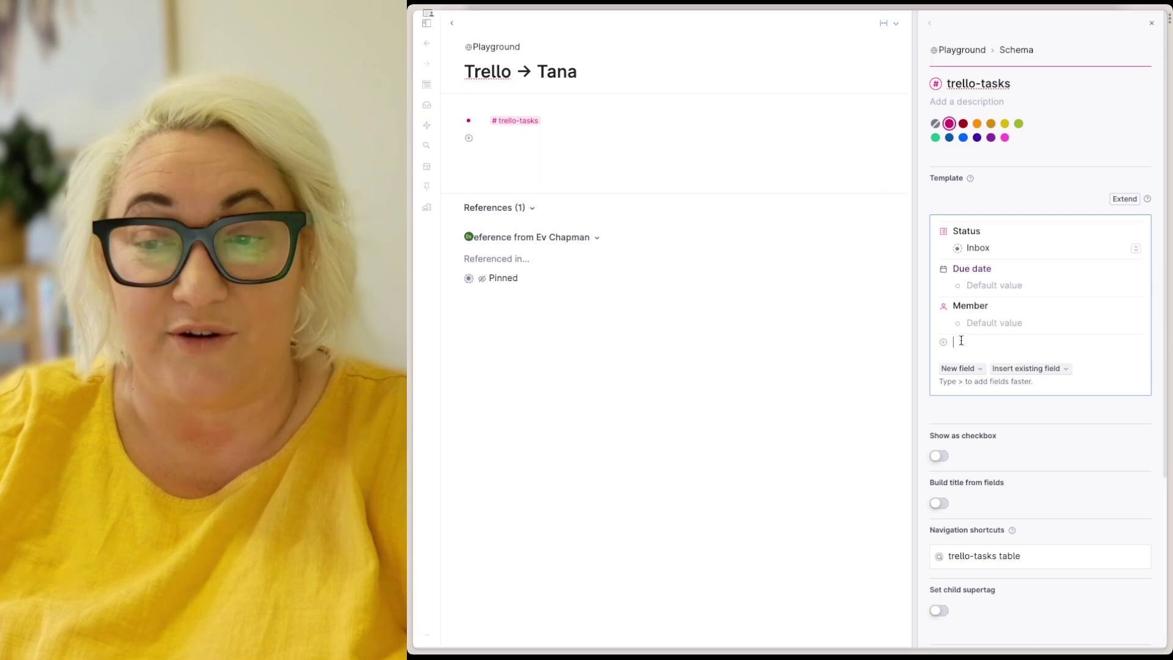
pyautogui.click(964, 370)
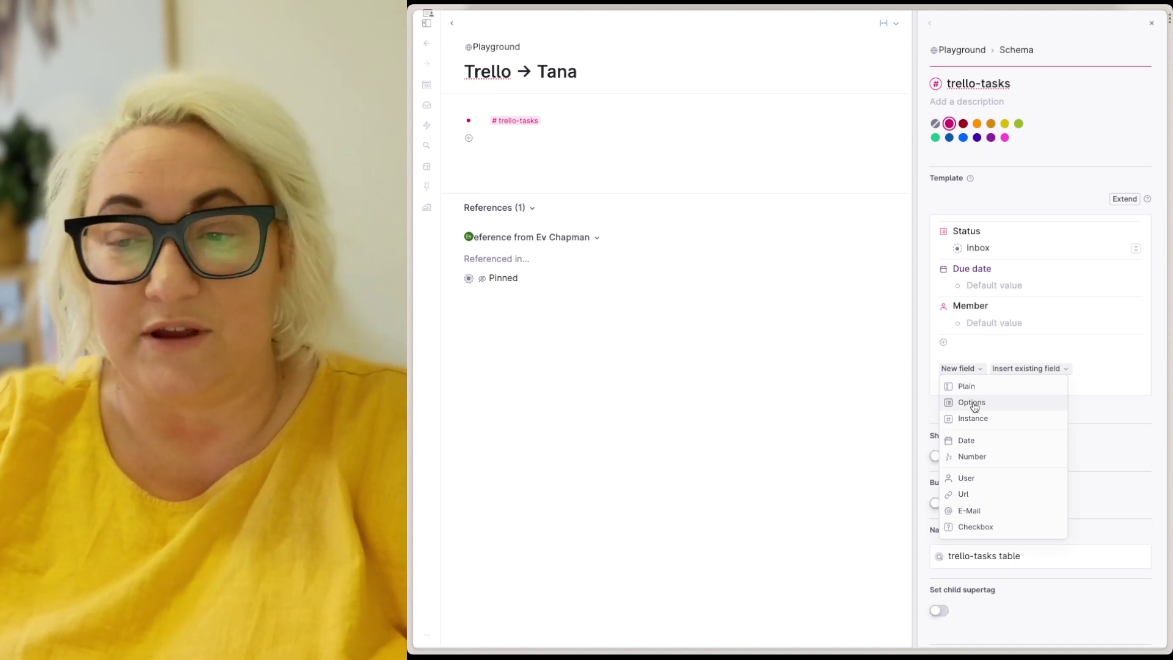
pyautogui.click(973, 403)
pyautogui.tripleClick(982, 343)
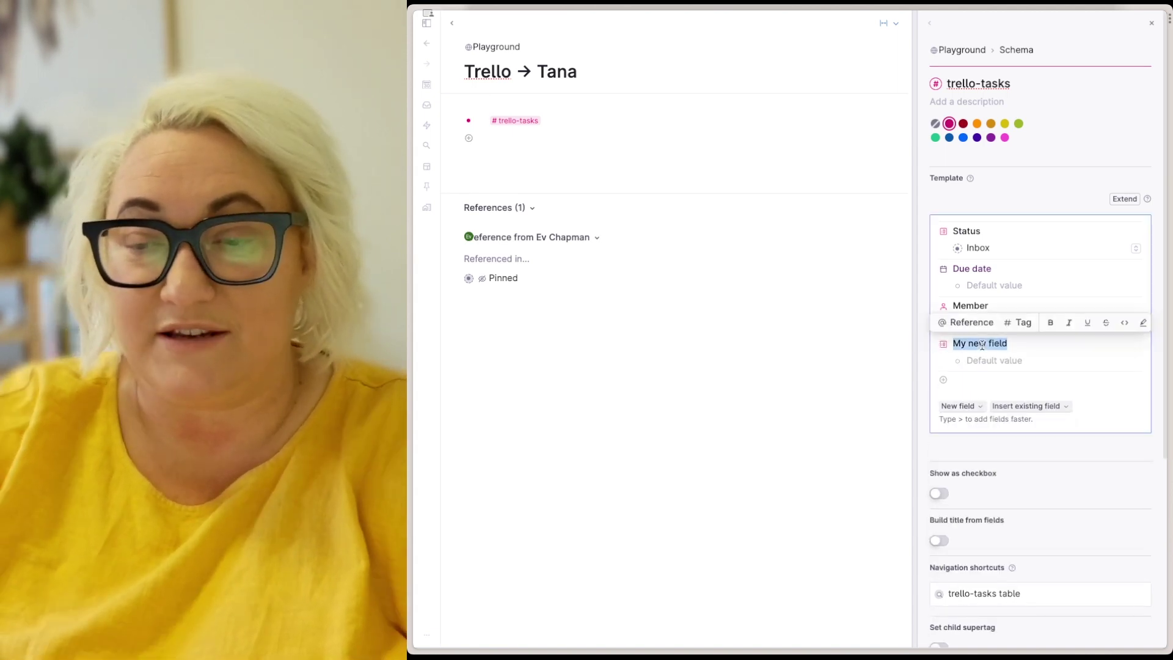
pyautogui.write('Te')
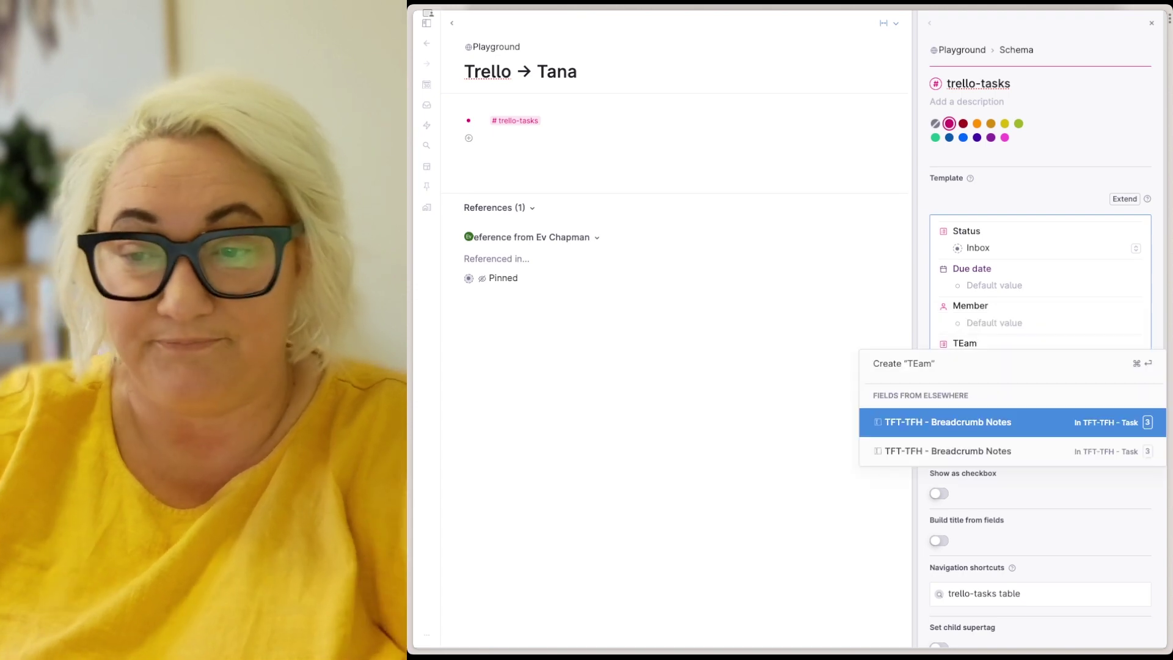
pyautogui.write('am')
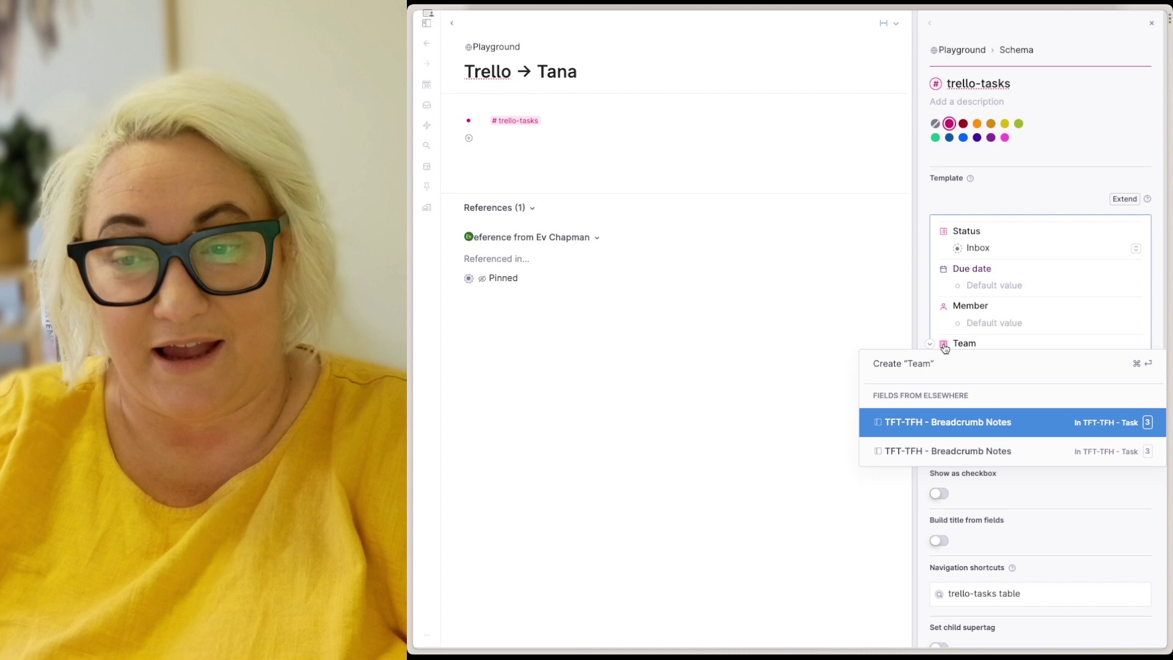
# Step: Give the Team field the pre-determined options Design, Sales, Legal and Marketing, and check its list of choices in the template
pyautogui.click(943, 346)
pyautogui.click(975, 218)
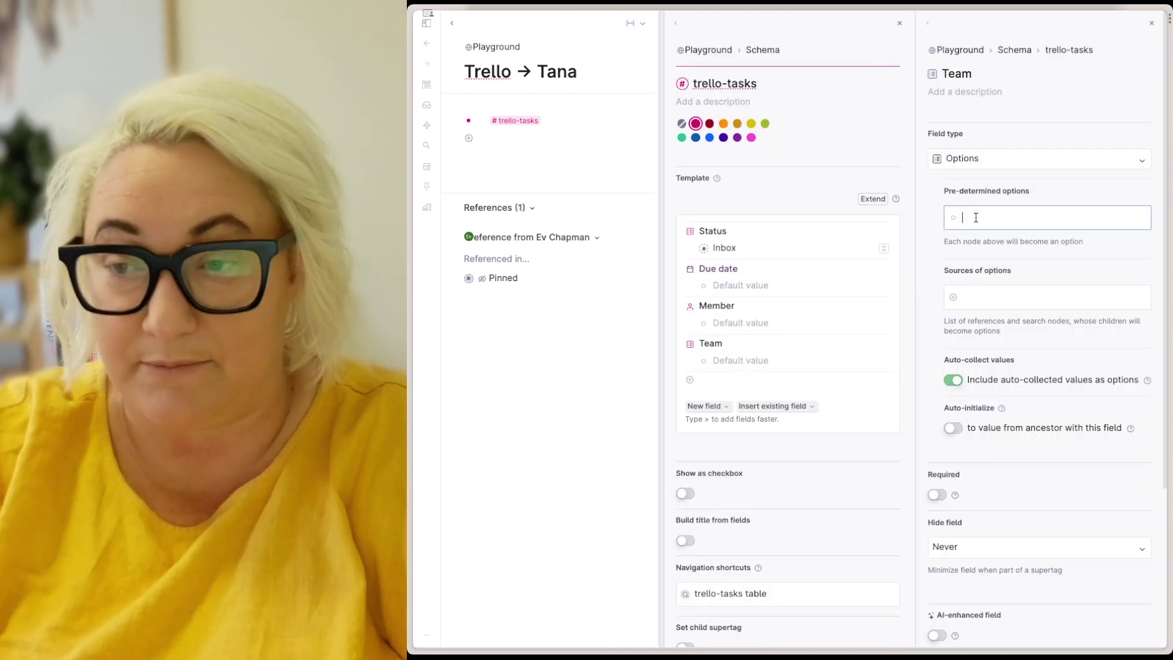
pyautogui.write('Design')
pyautogui.press('Return')
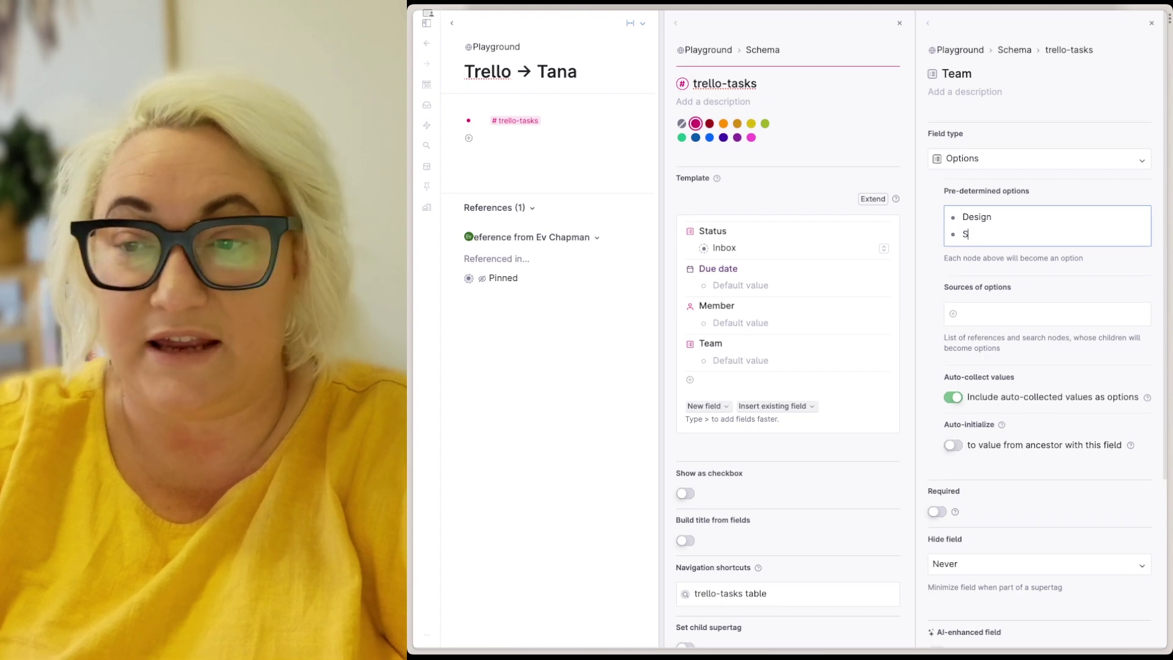
pyautogui.write('Sales')
pyautogui.press('Return')
pyautogui.write('Legal')
pyautogui.press('Return')
pyautogui.write('Marketing')
pyautogui.press('Escape')
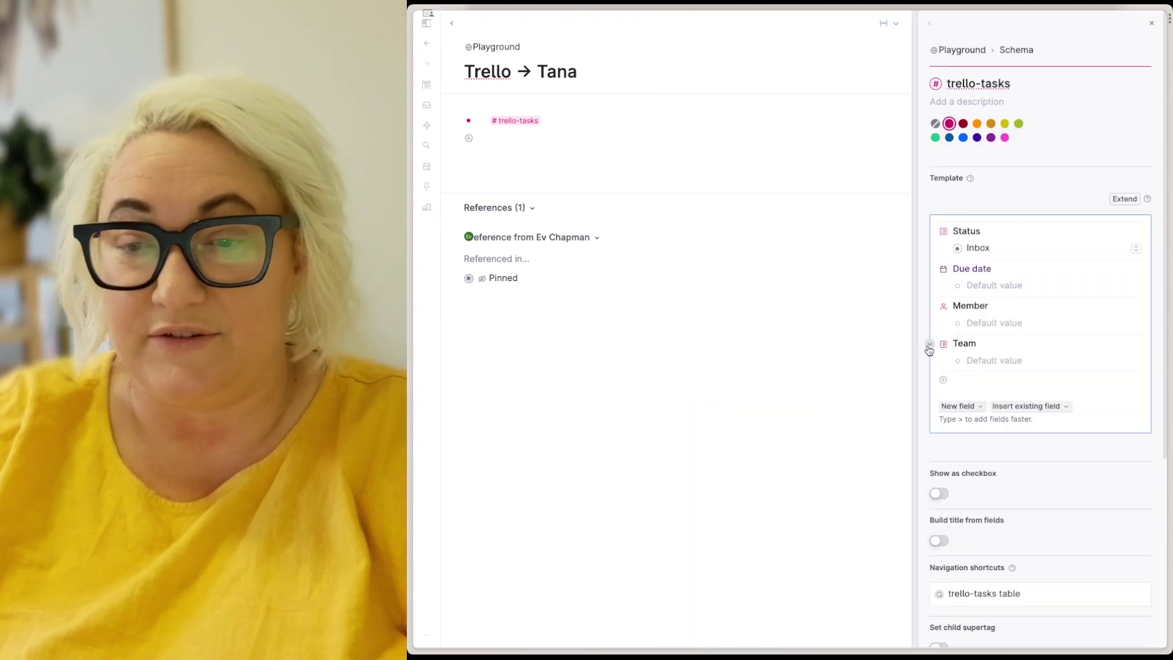
pyautogui.click(1136, 362)
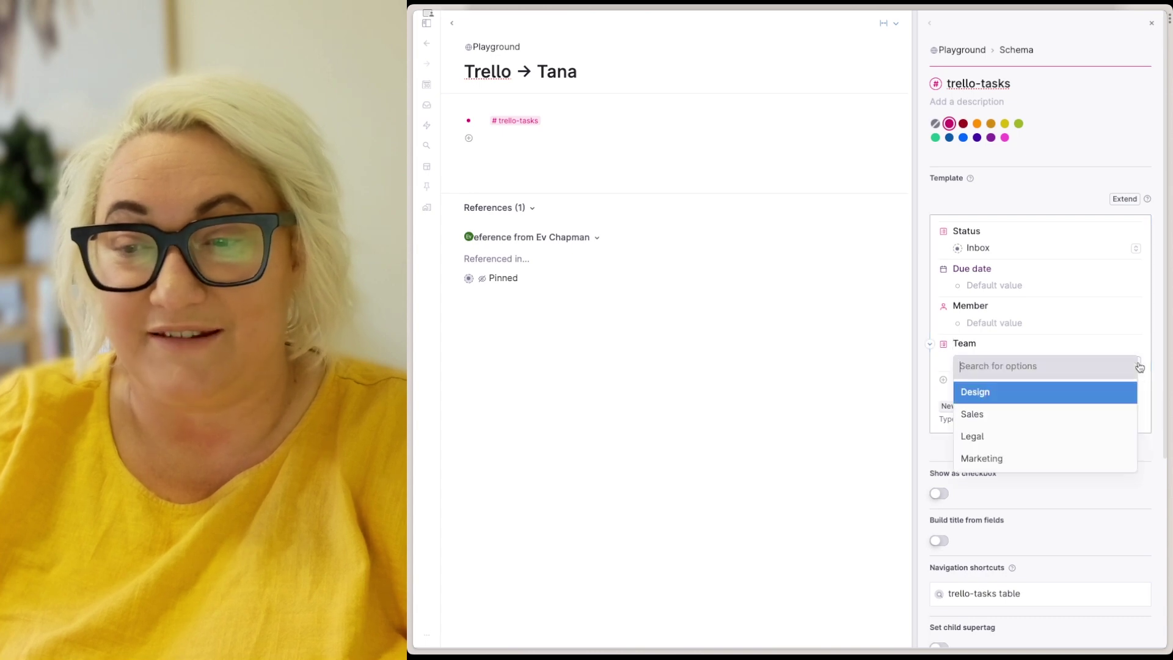
pyautogui.press('Escape')
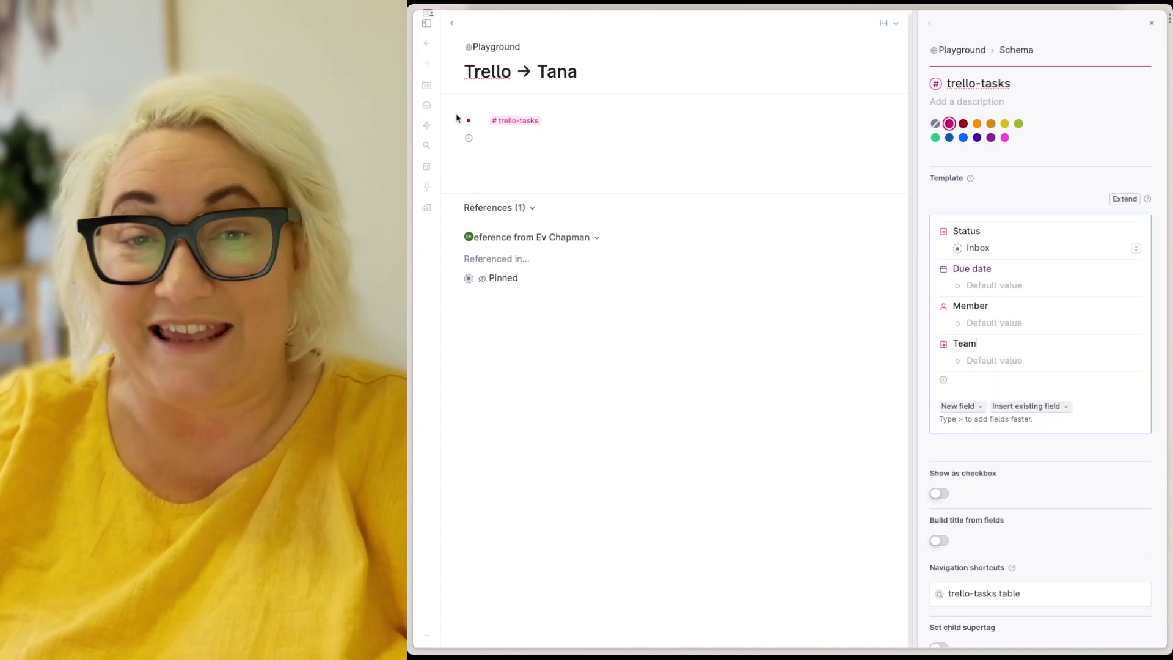
# Step: Name the empty trello-tasks node "Create 10 t-shirt options for launch" and set its Team field to Design
pyautogui.click(457, 122)
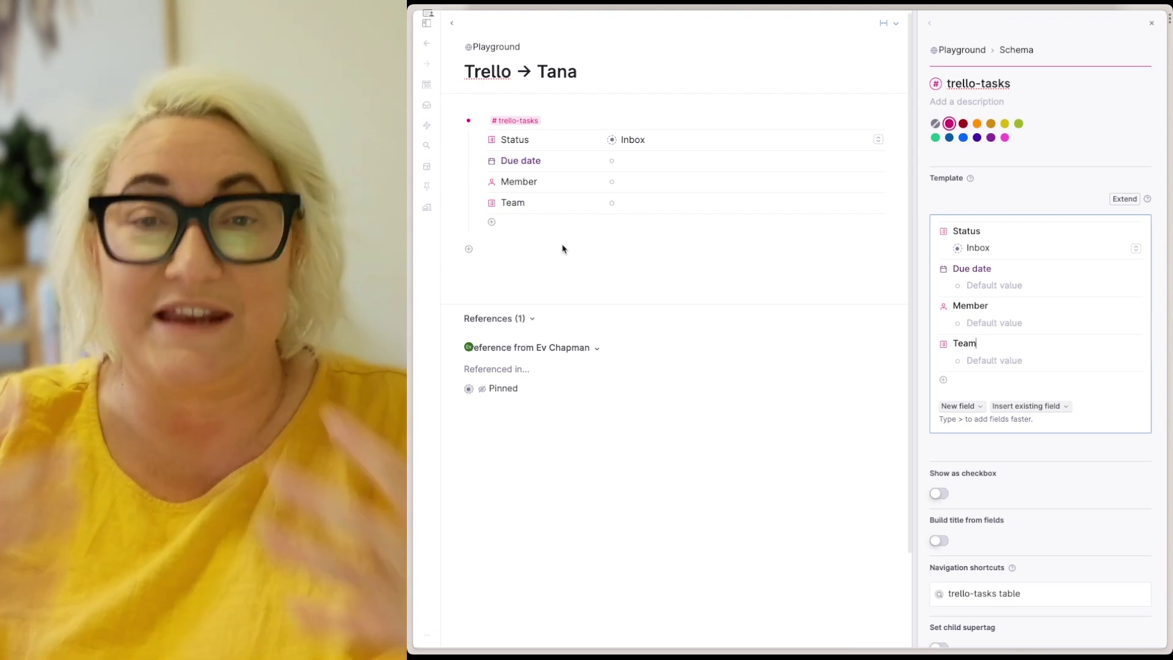
pyautogui.click(475, 121)
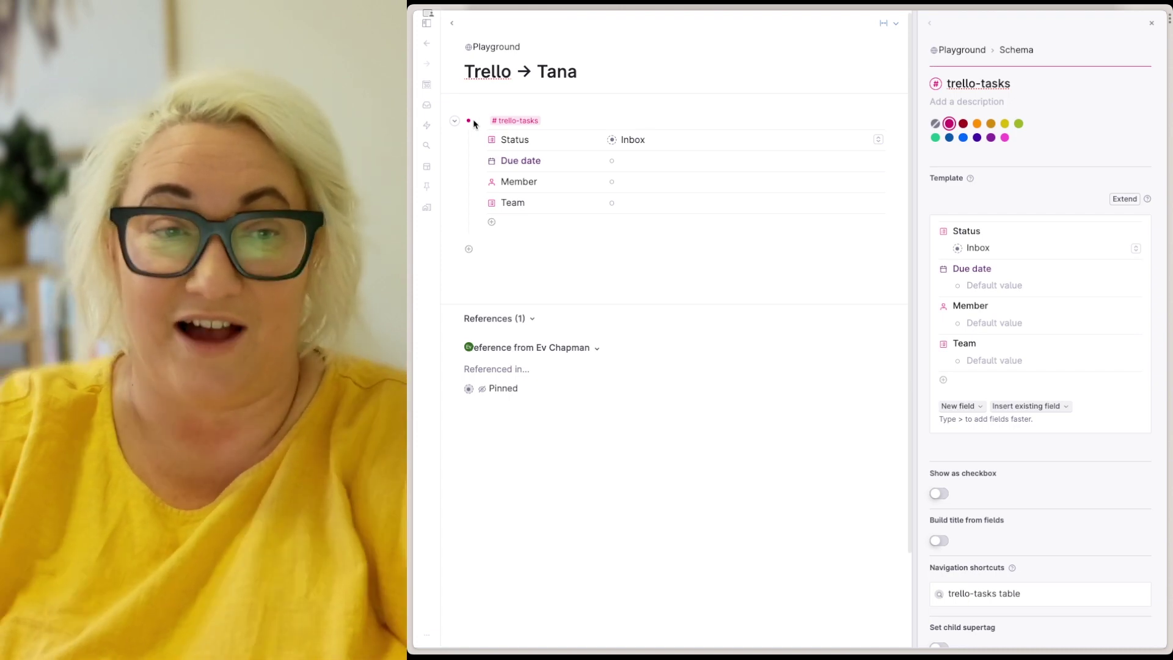
pyautogui.write('Create')
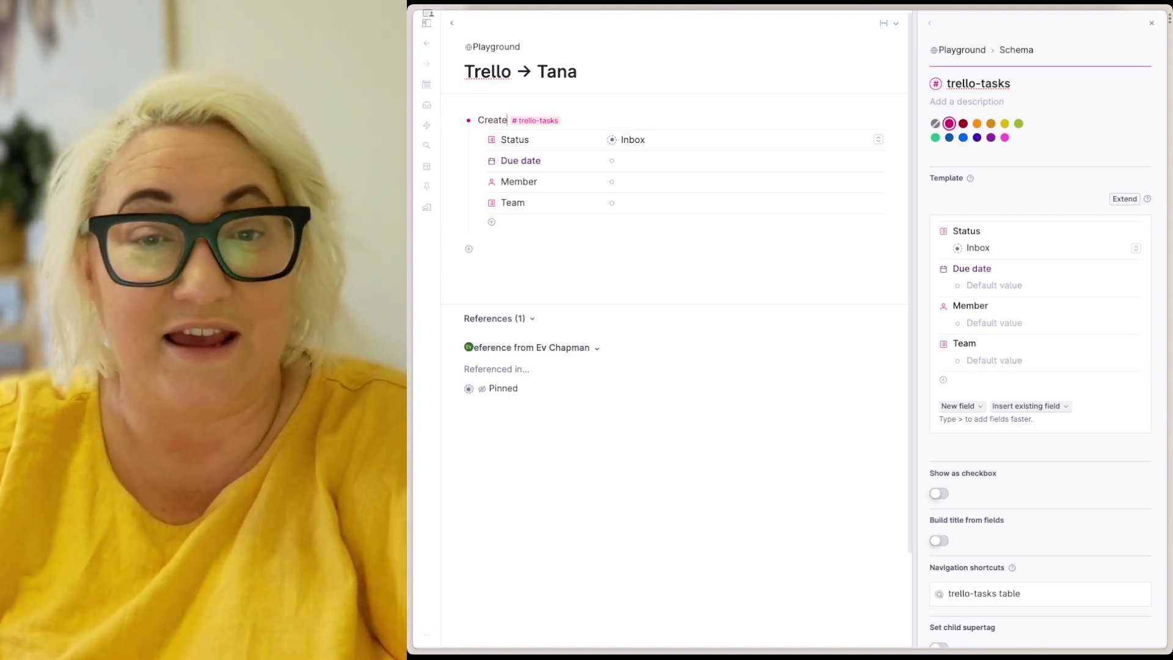
pyautogui.write(' 10 t-shir')
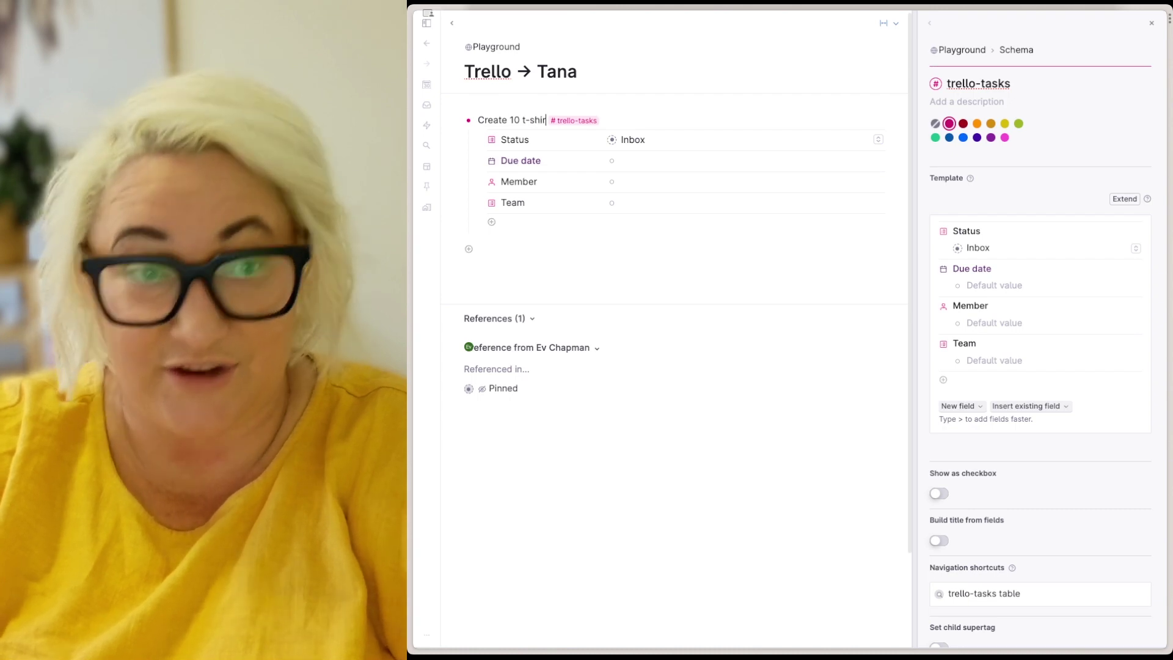
pyautogui.write('t options for launch')
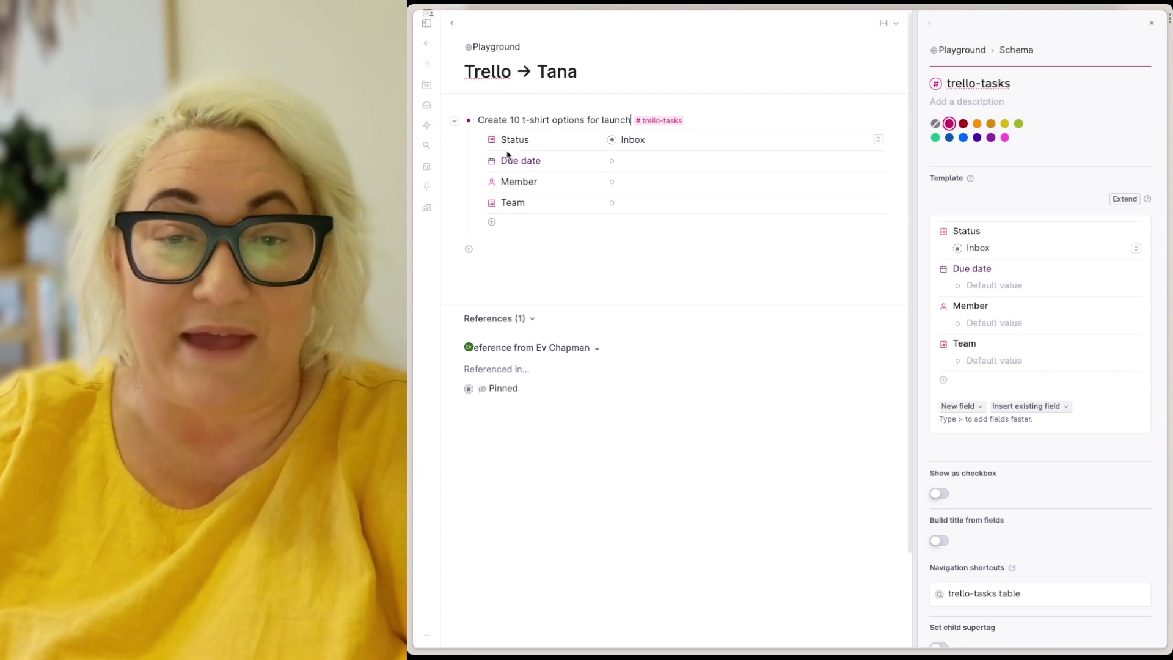
pyautogui.click(877, 202)
pyautogui.click(666, 235)
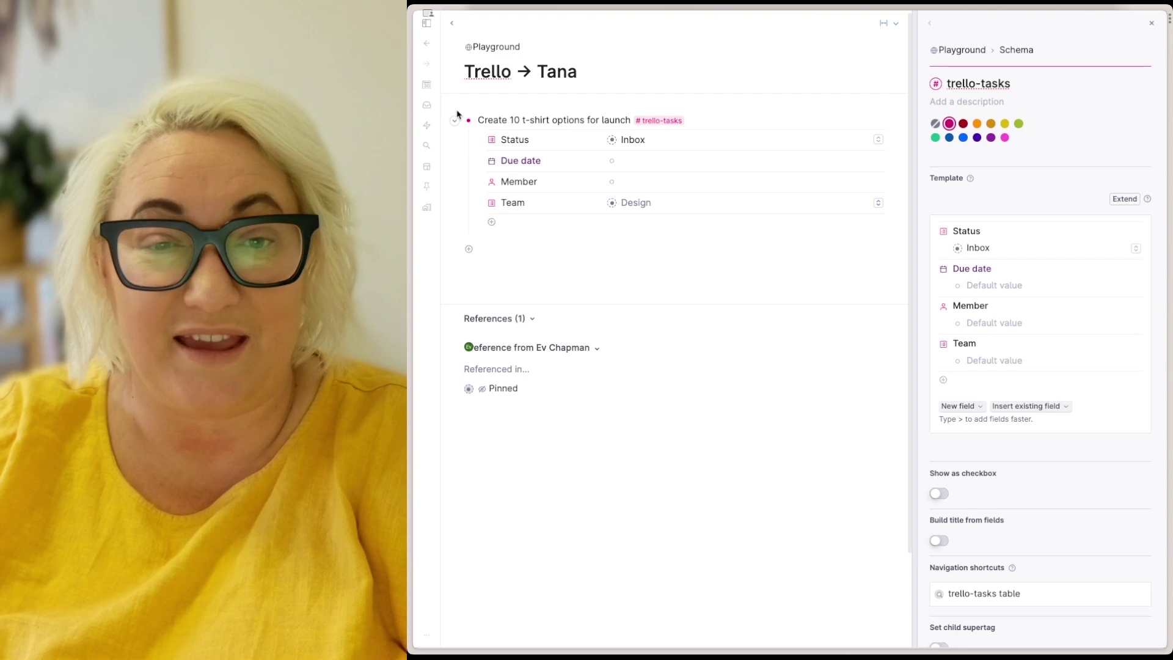
pyautogui.click(455, 121)
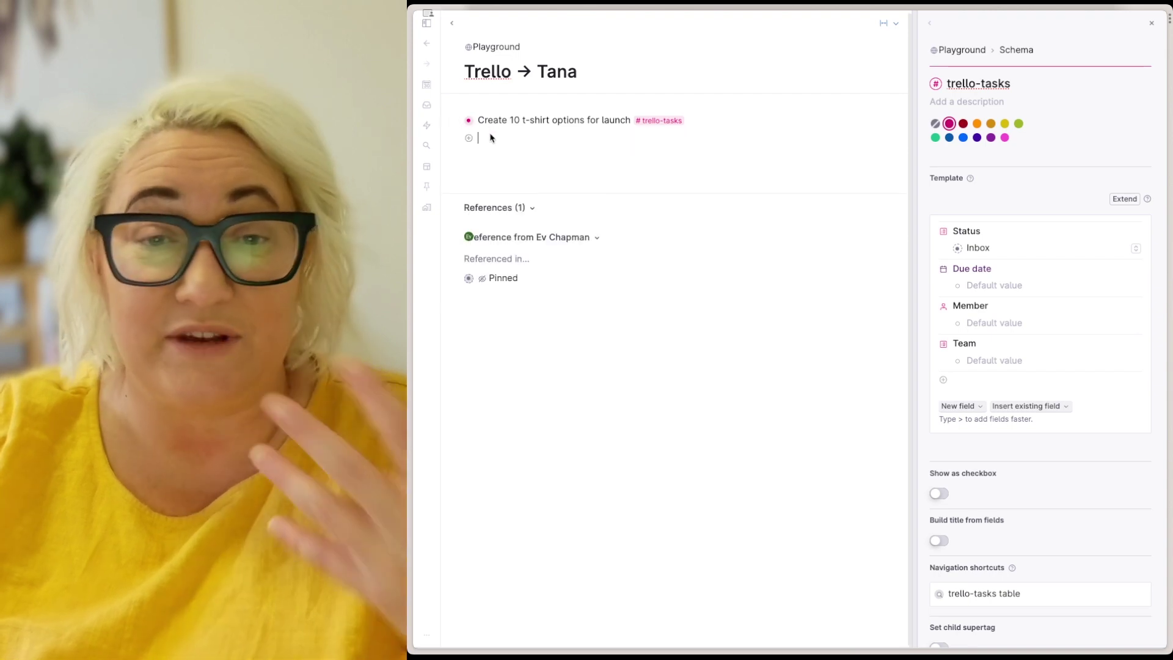
# Step: Add a second node "Collect design assets" tagged trello-tasks and set its Team field to Design
pyautogui.click(490, 138)
pyautogui.write('Collect ')
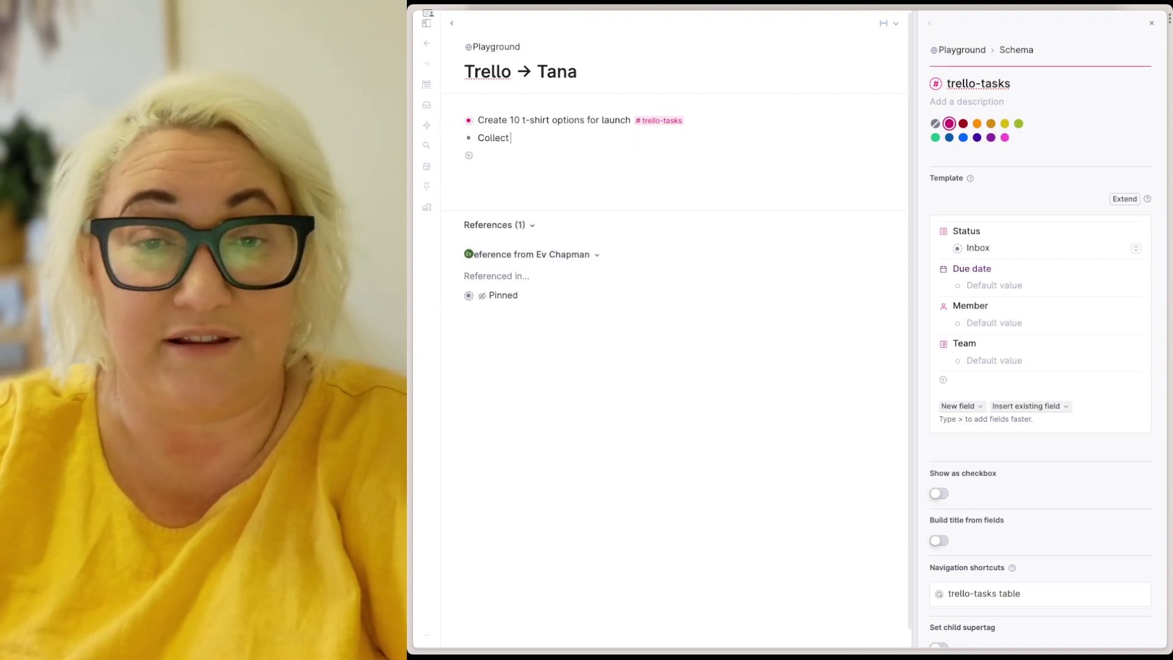
pyautogui.write('design assets ')
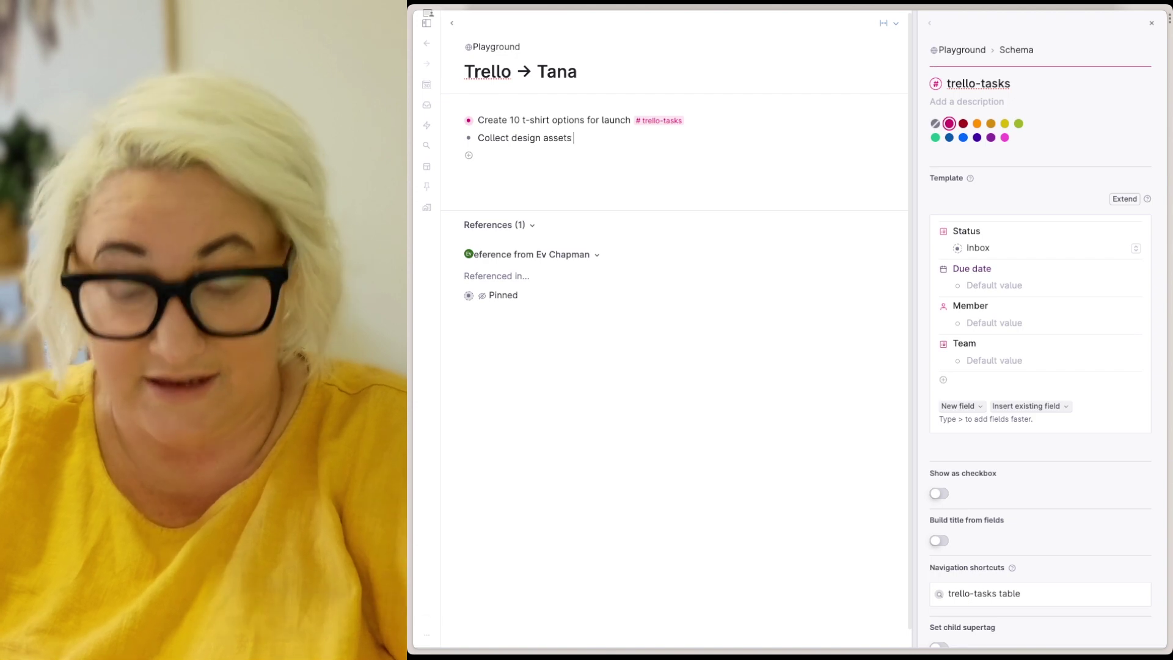
pyautogui.write('#trel')
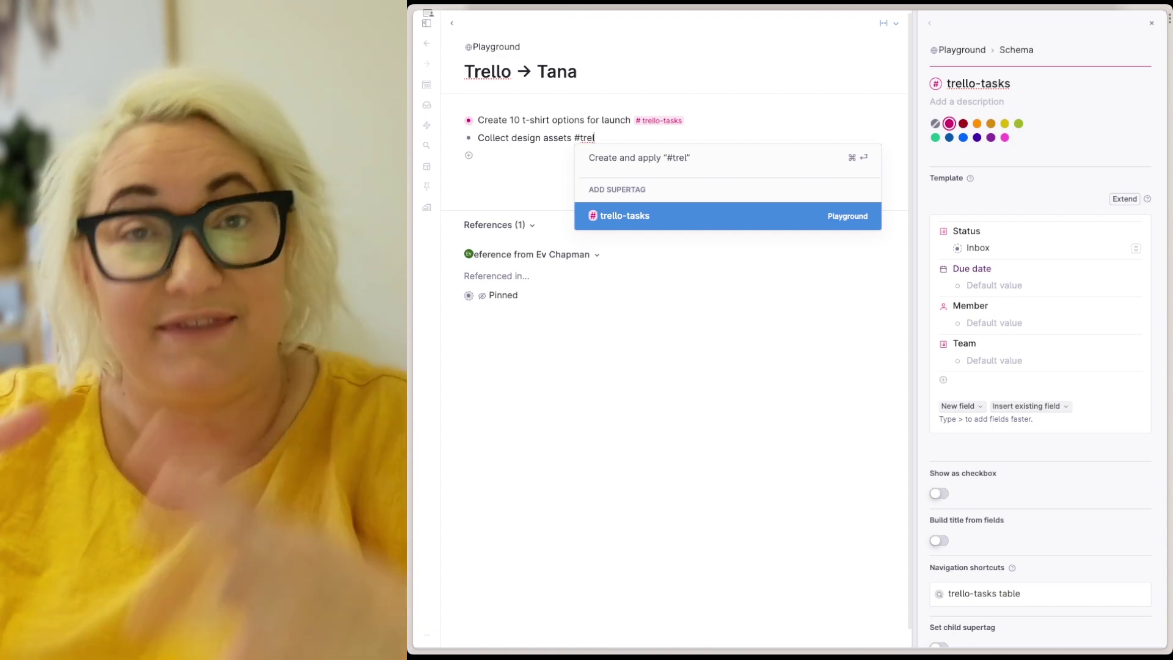
pyautogui.press('Return')
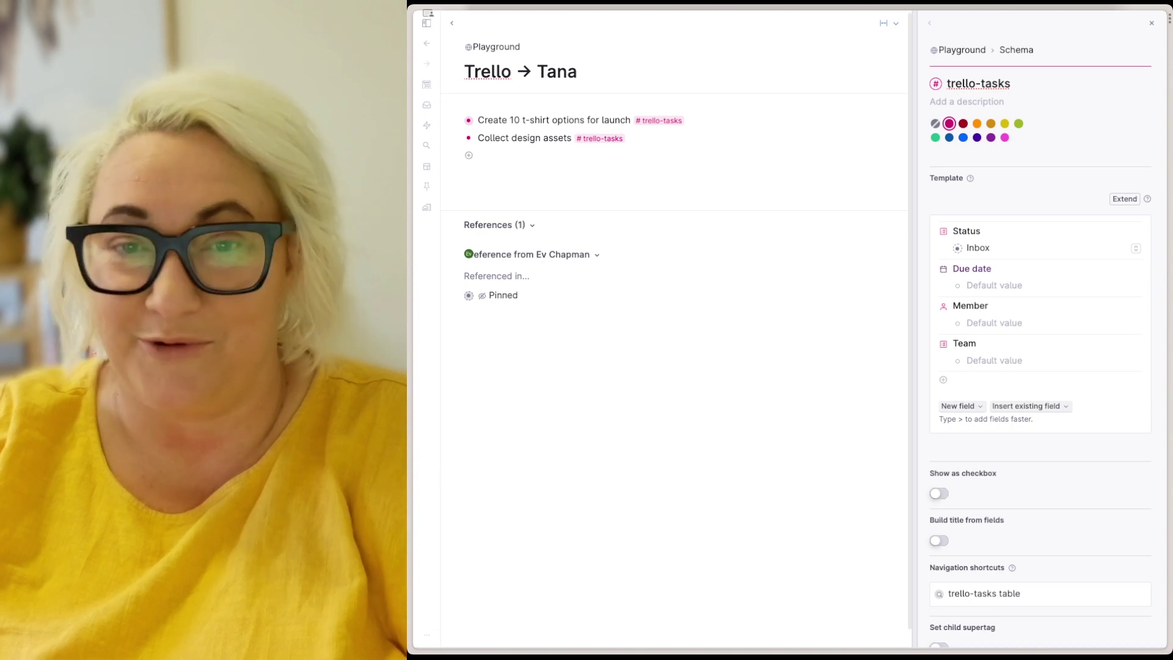
pyautogui.hotkey('ctrl', 'Down')
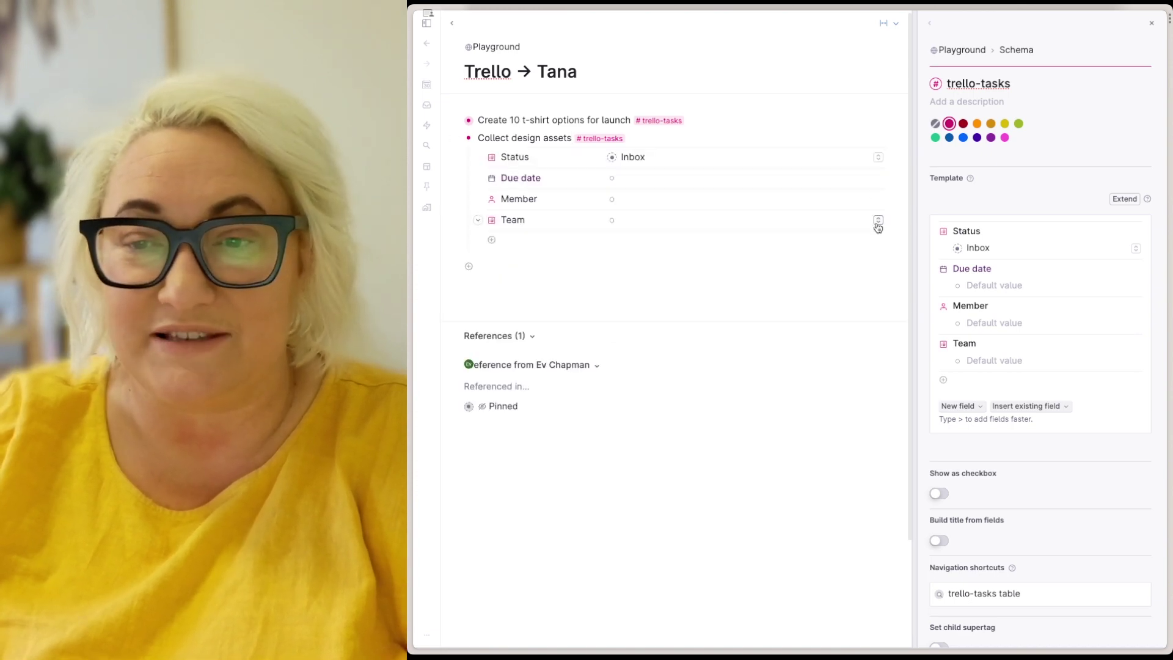
pyautogui.click(878, 220)
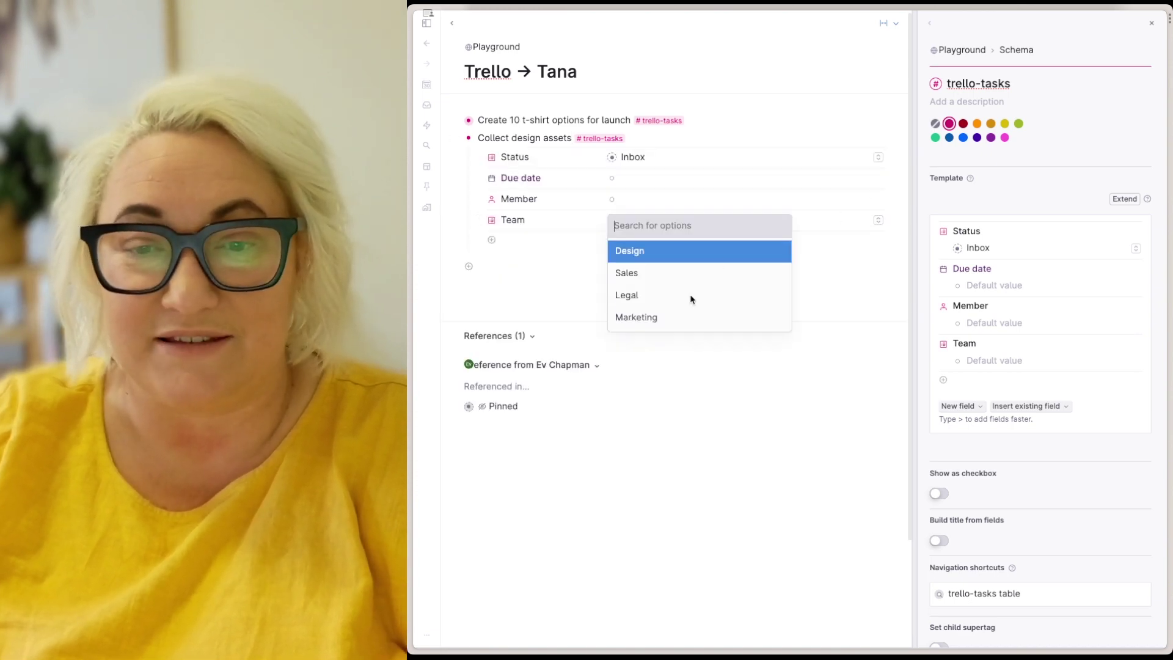
pyautogui.press('Return')
pyautogui.click(455, 140)
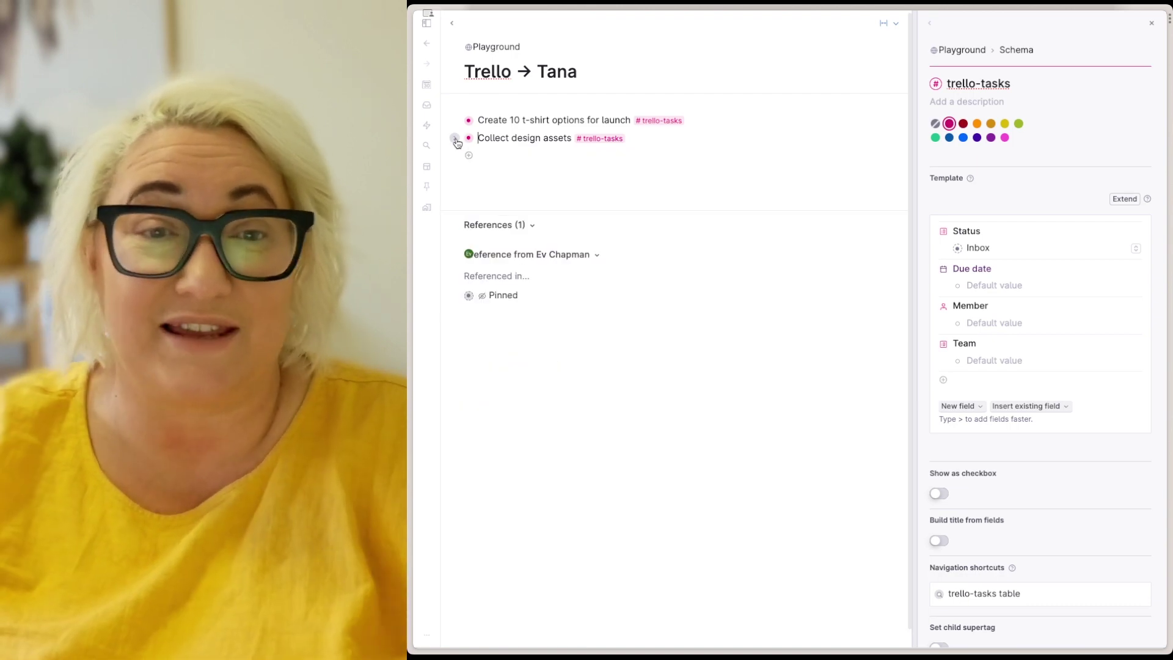
# Step: Add a third node "Update online shop" tagged trello-tasks and set its Team field to Sales
pyautogui.moveTo(409, 143)
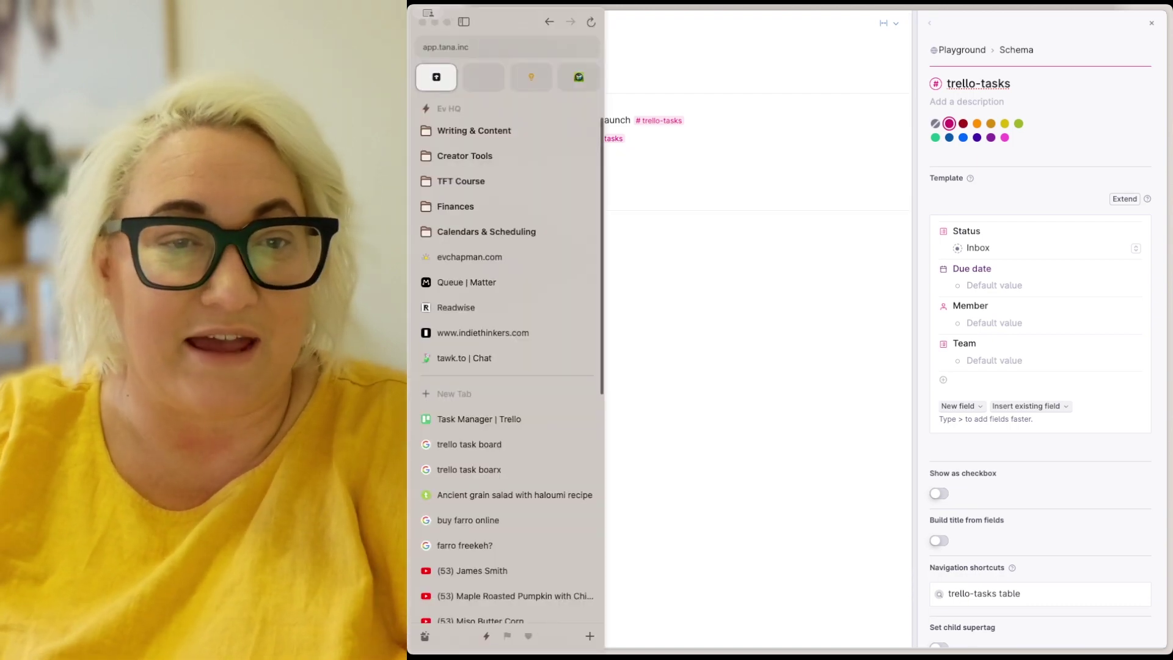
pyautogui.write('U')
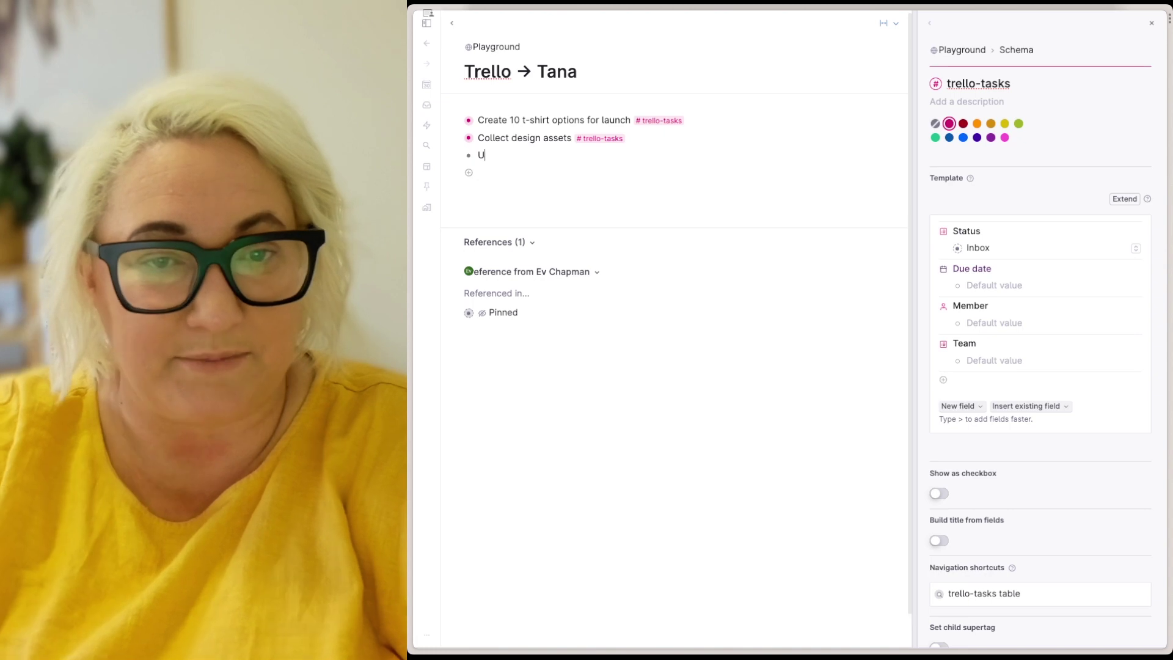
pyautogui.write('pdate online shop #sale')
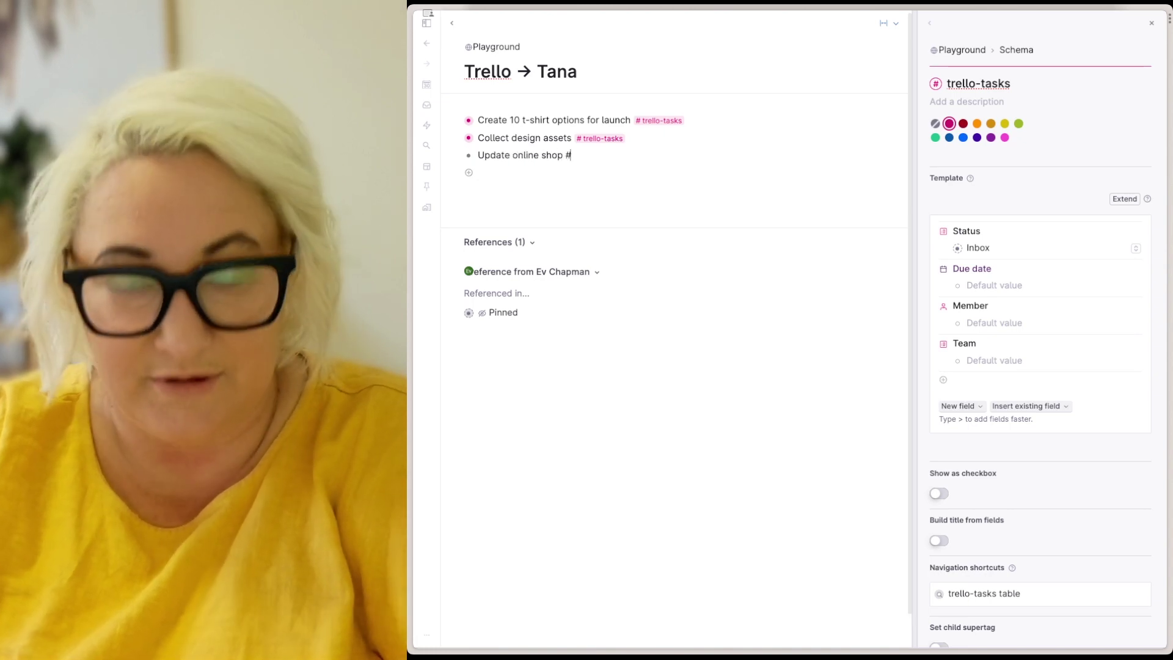
pyautogui.press('BackSpace')
pyautogui.press('BackSpace')
pyautogui.press('BackSpace')
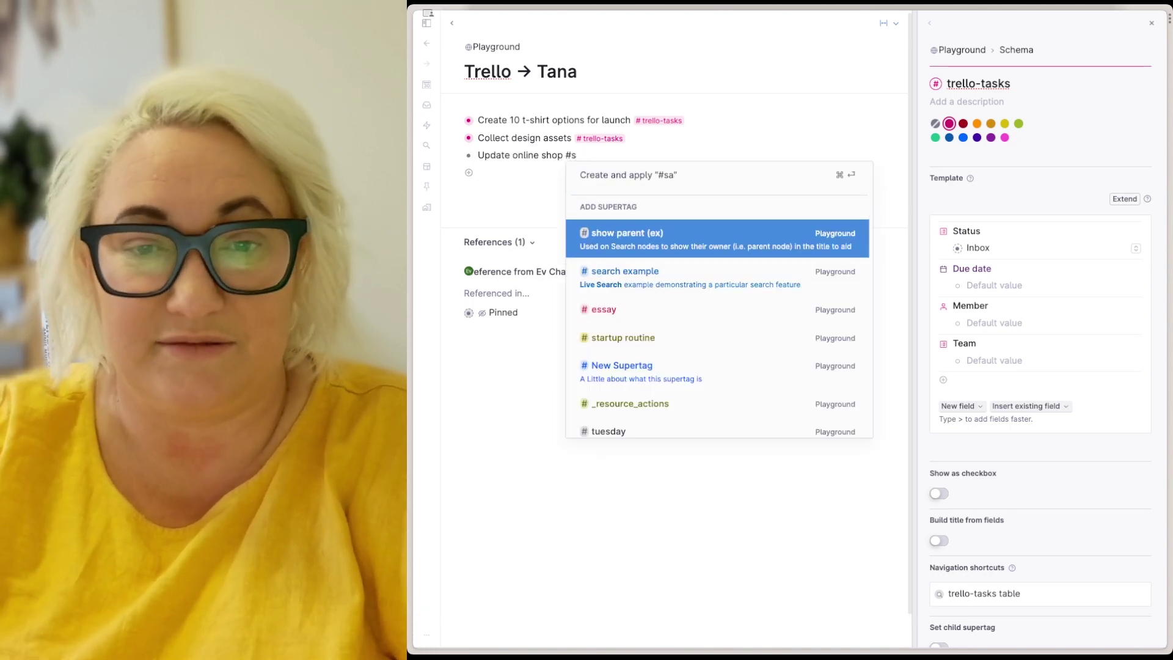
pyautogui.press('BackSpace')
pyautogui.write('trel')
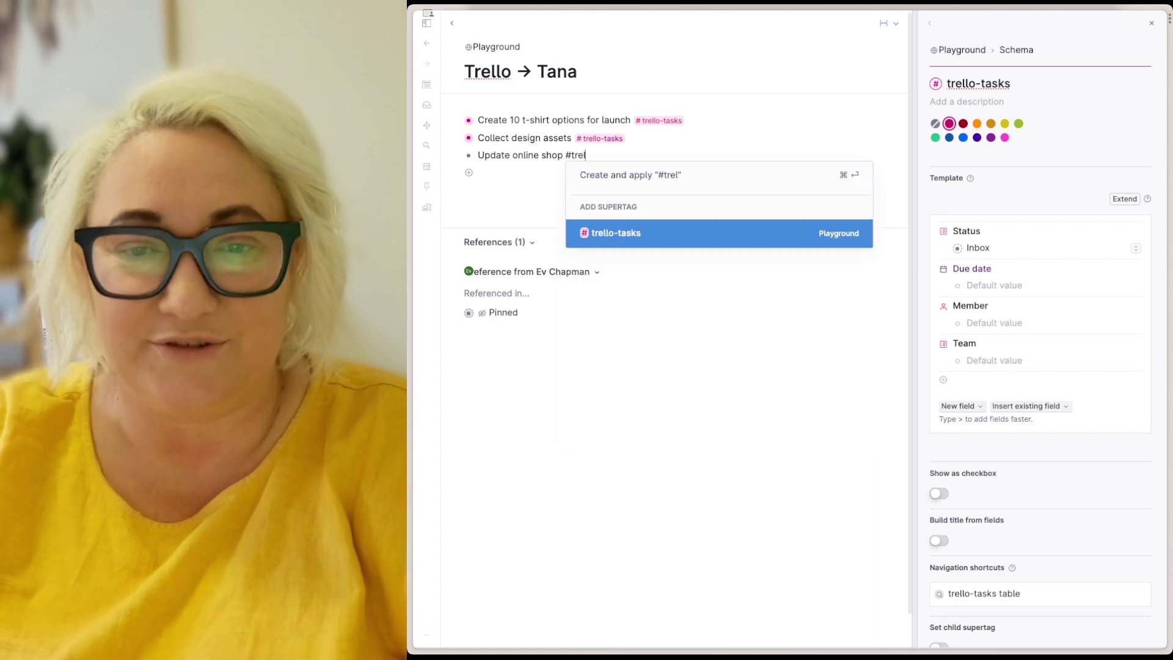
pyautogui.press('Return')
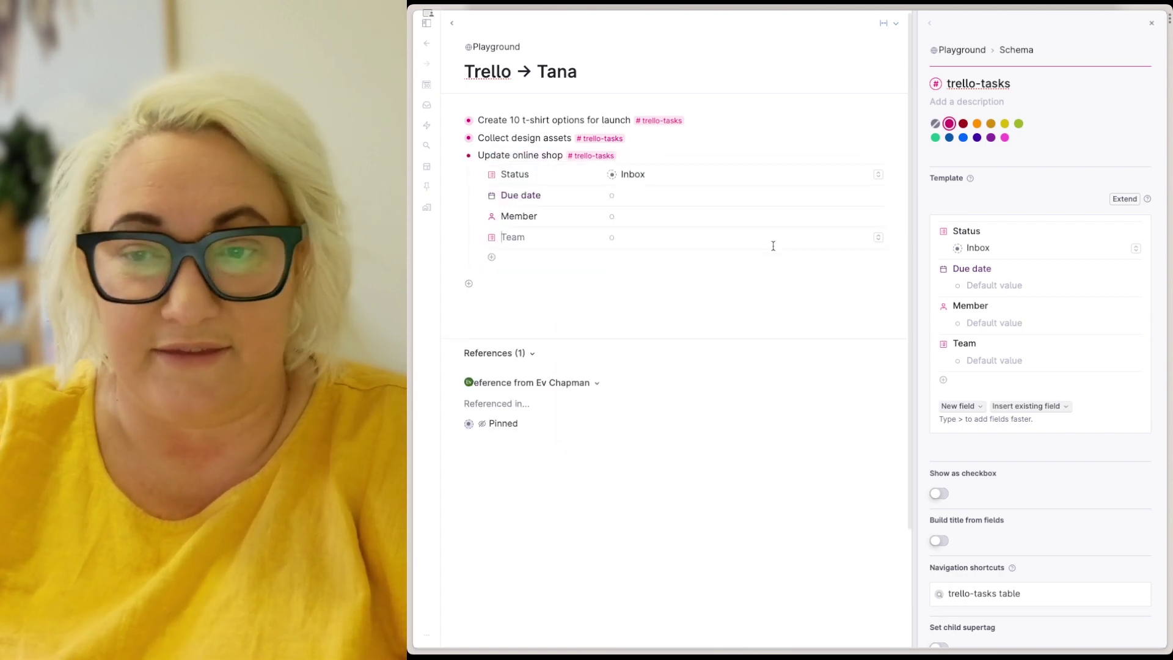
pyautogui.click(877, 237)
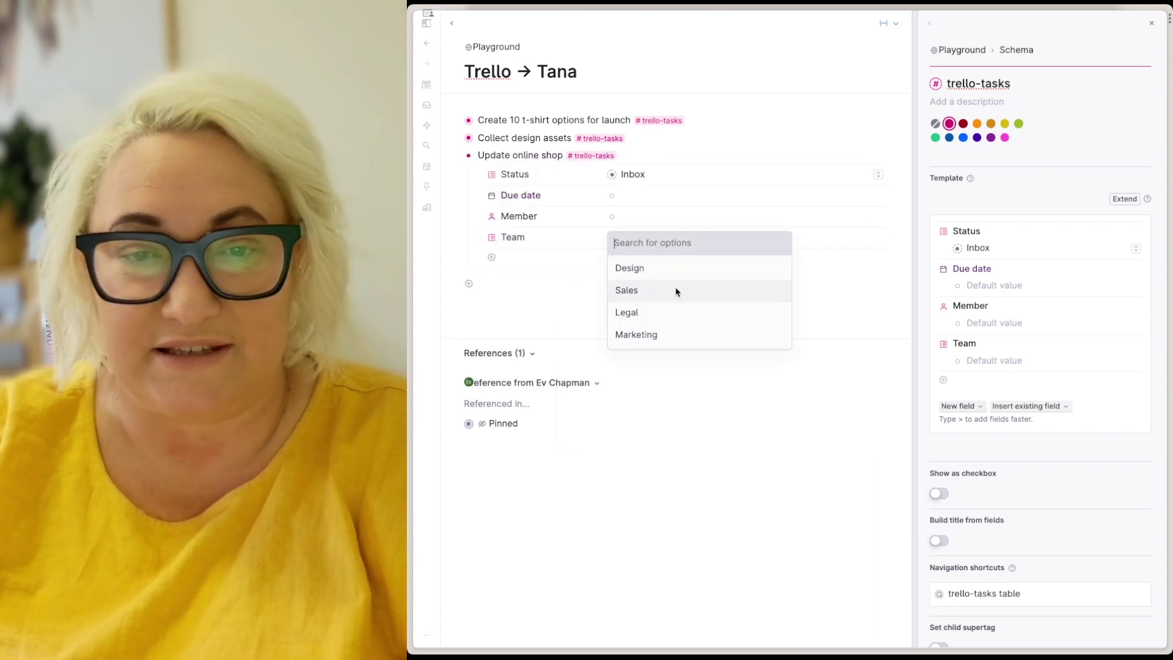
pyautogui.click(675, 287)
pyautogui.click(455, 155)
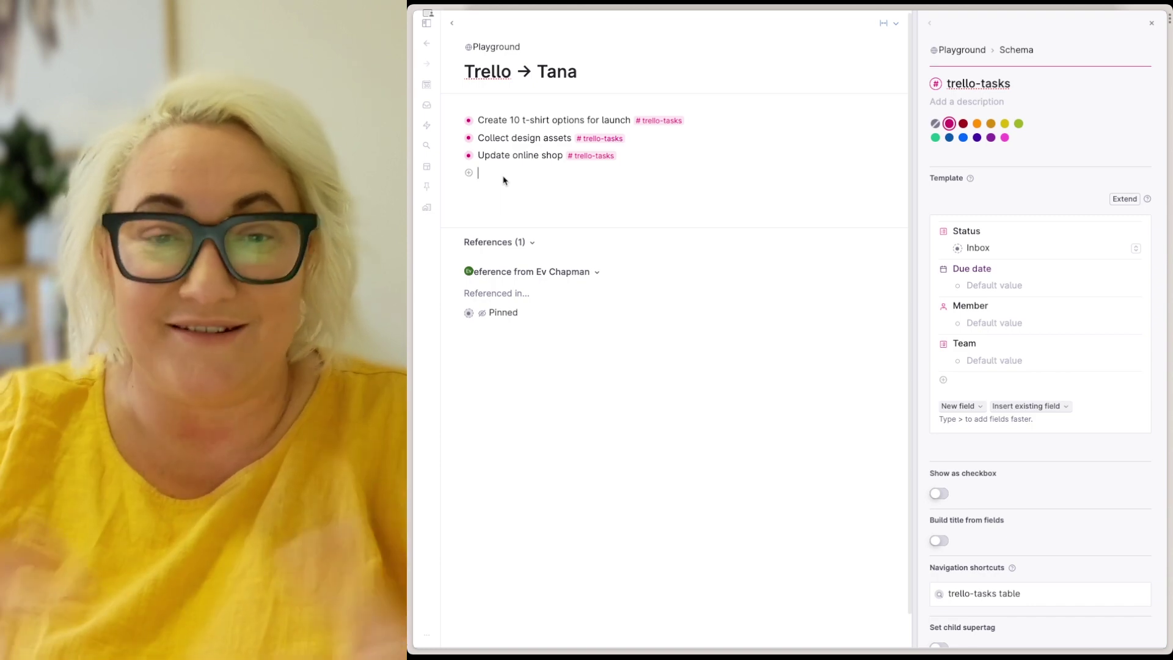
# Step: Add a node "Task Manager" below the three tasks and turn it into a search for nodes tagged trello-tasks
pyautogui.click(503, 178)
pyautogui.write('Task Manager')
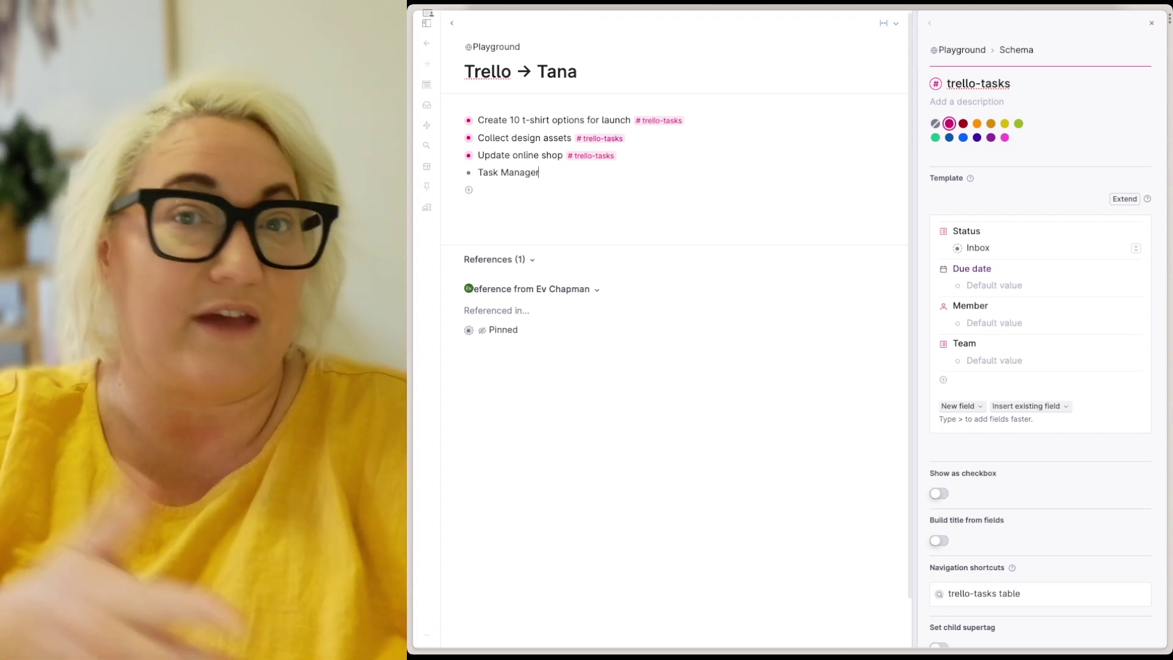
pyautogui.hotkey('ctrl', 'k')
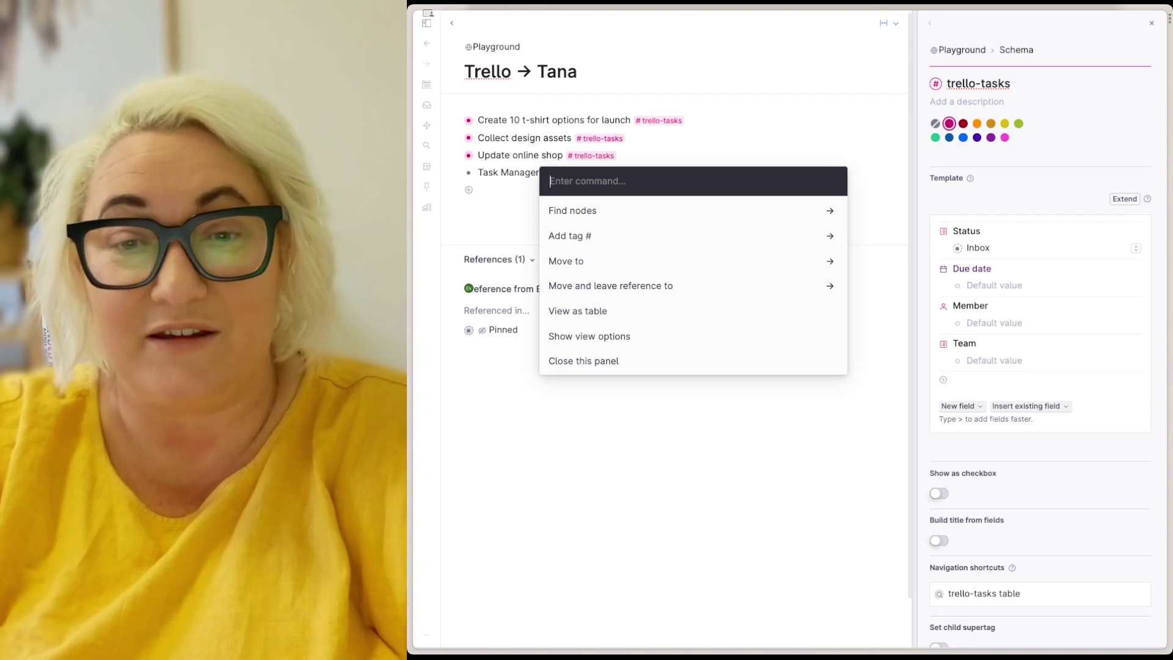
pyautogui.write('Find nodes')
pyautogui.press('Return')
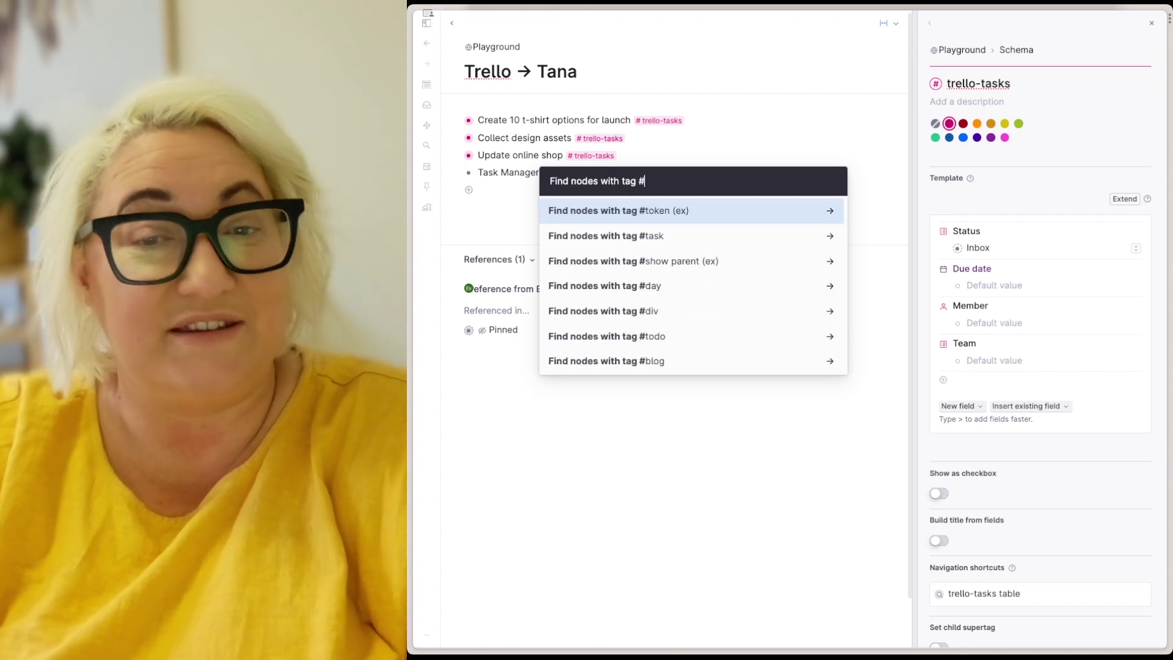
pyautogui.write('trello')
pyautogui.press('Return')
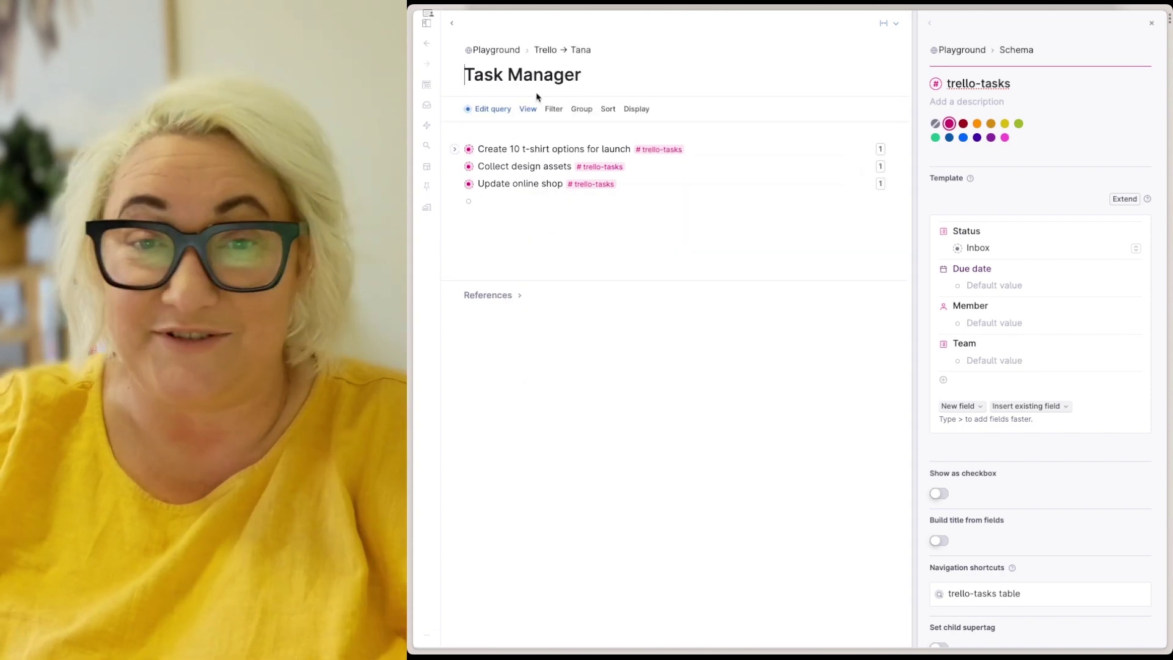
# Step: Show the Task Manager results as cards grouped by Status, save the view for everyone and look through the columns
pyautogui.click(528, 111)
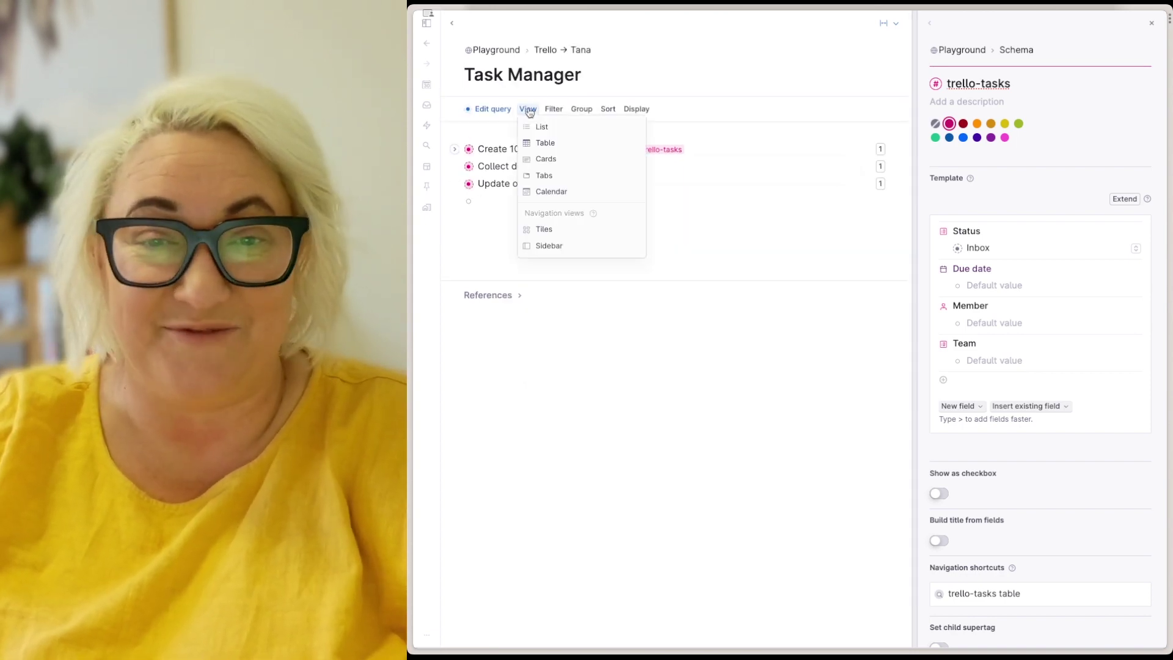
pyautogui.click(545, 157)
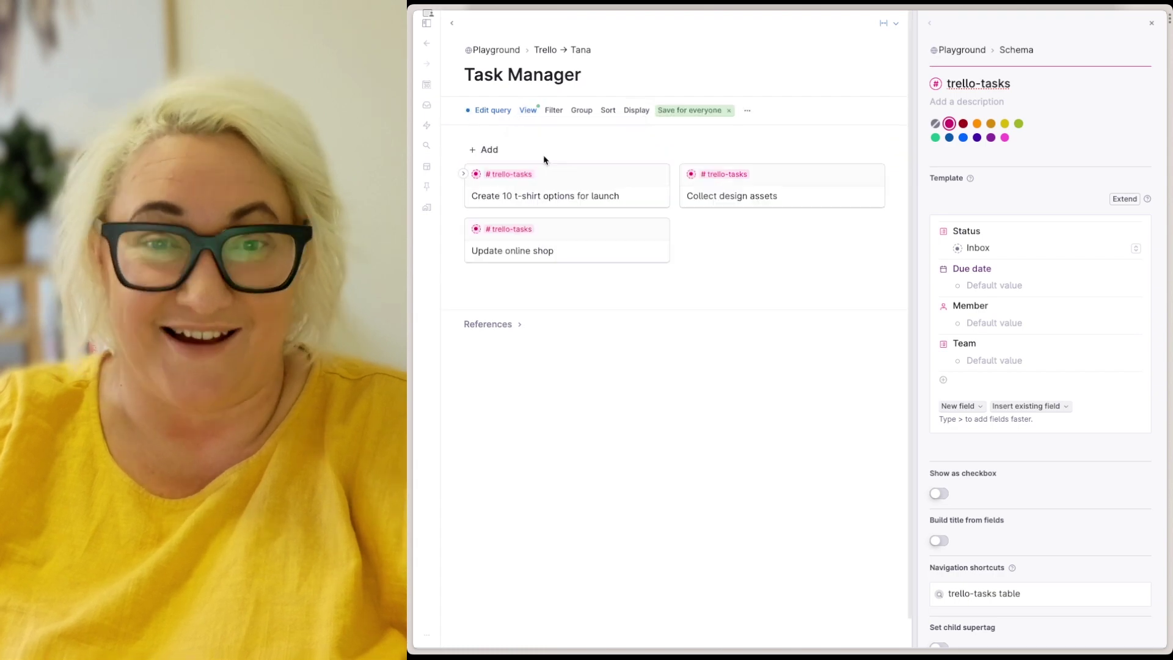
pyautogui.click(581, 112)
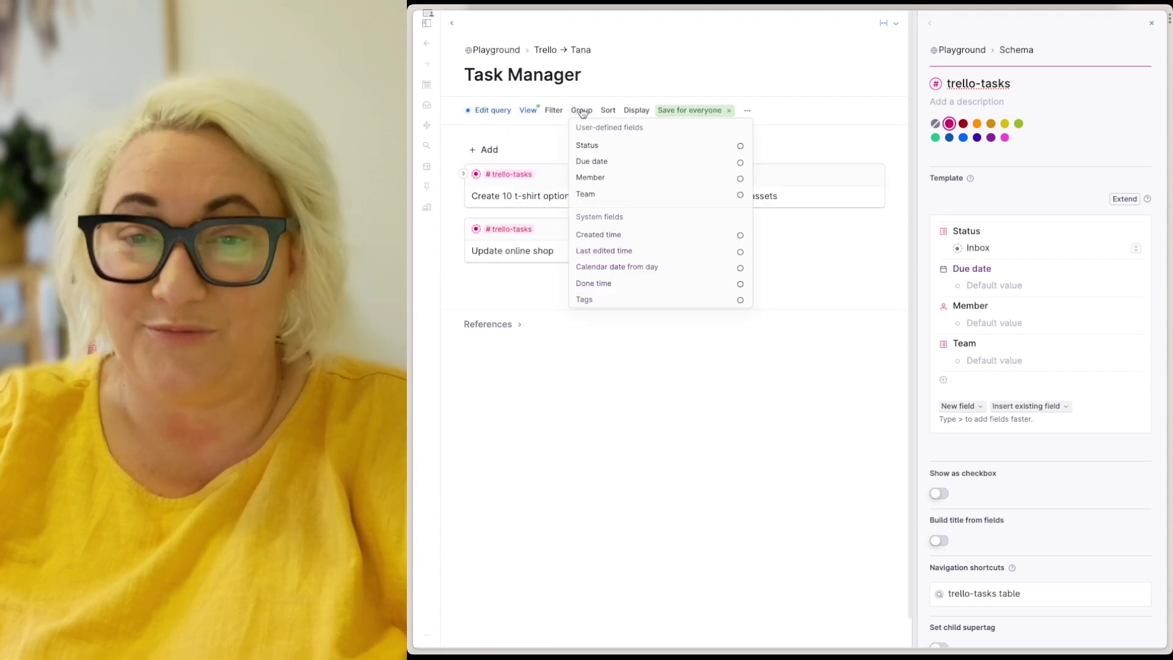
pyautogui.click(585, 144)
pyautogui.click(664, 113)
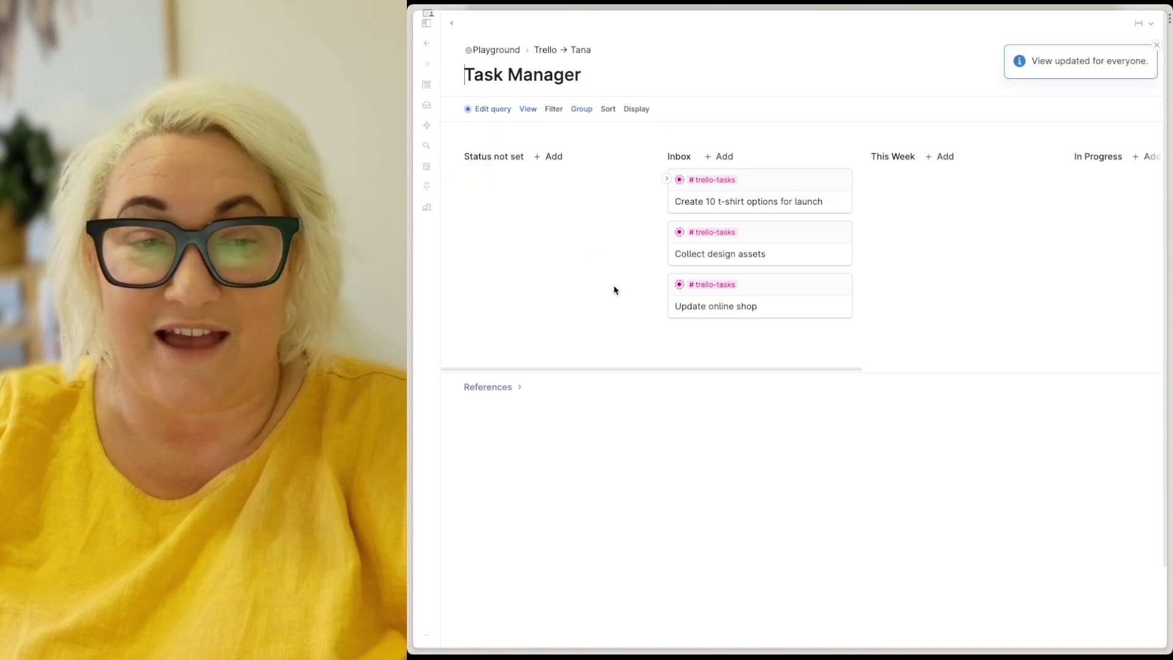
pyautogui.hscroll(10, 586, 269)
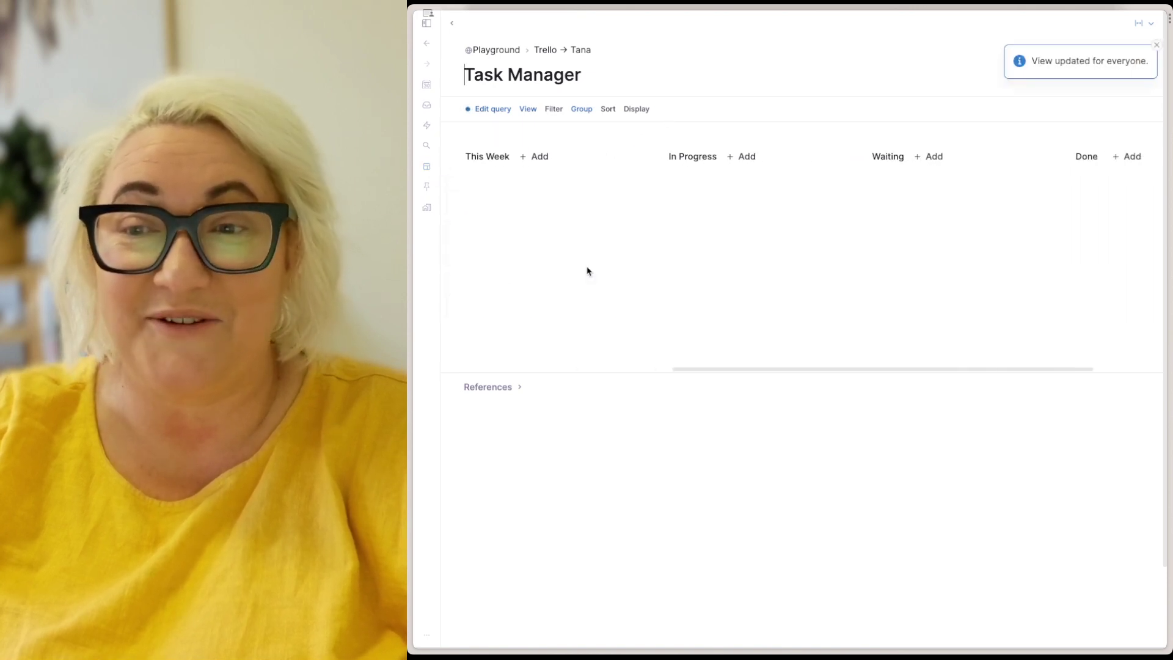
pyautogui.hscroll(-10, 586, 269)
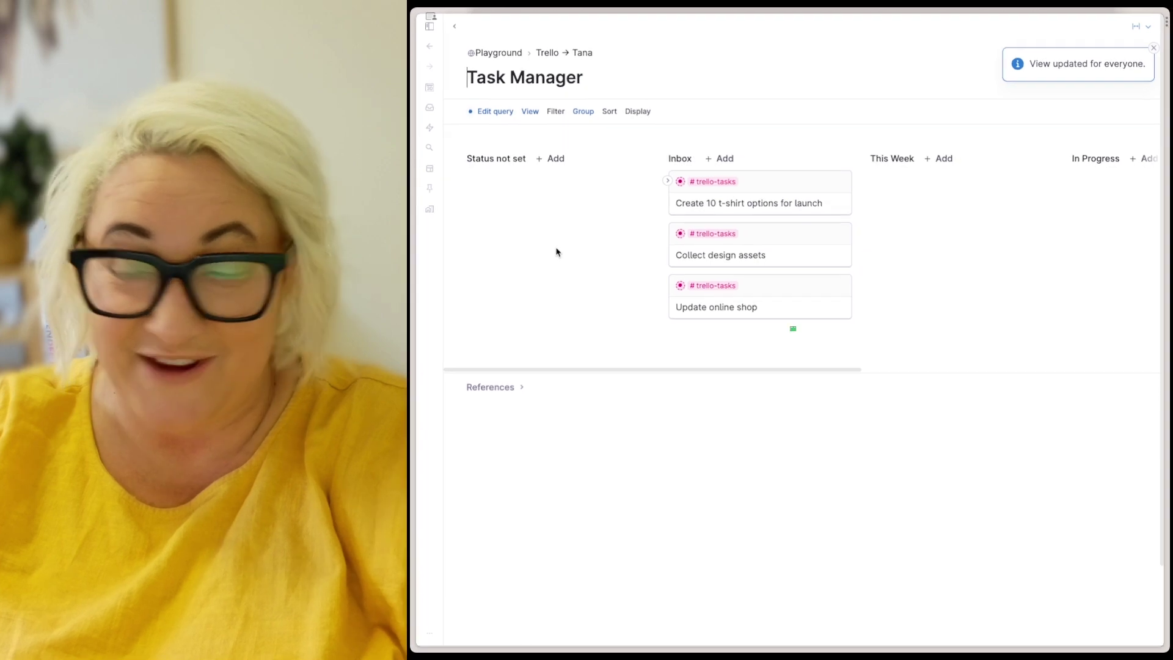
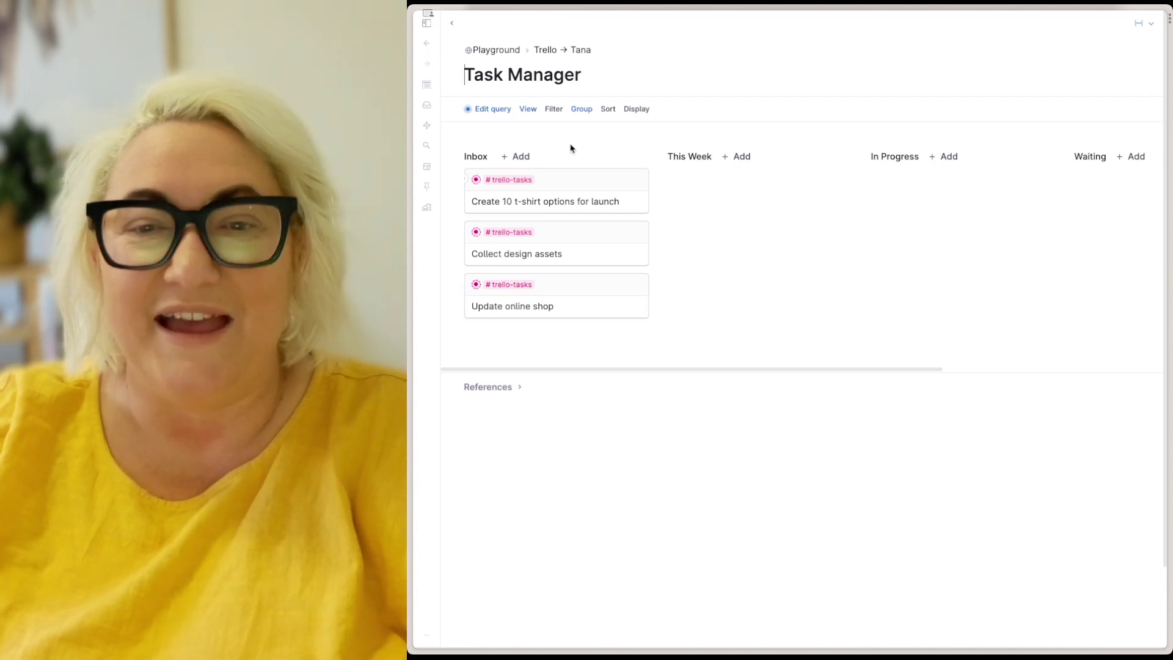
# Step: Move the "Collect design assets" card to This Week and the "Update online shop" card to In Progress
pyautogui.moveTo(571, 235); pyautogui.dragTo(707, 196)
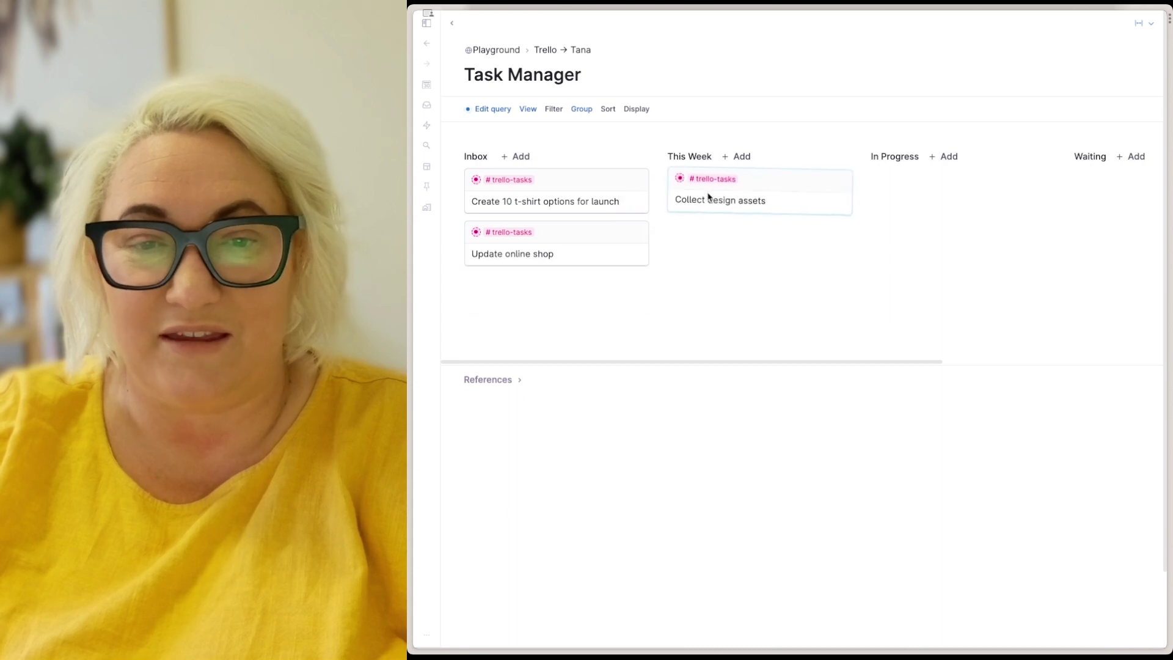
pyautogui.moveTo(610, 230); pyautogui.dragTo(927, 182)
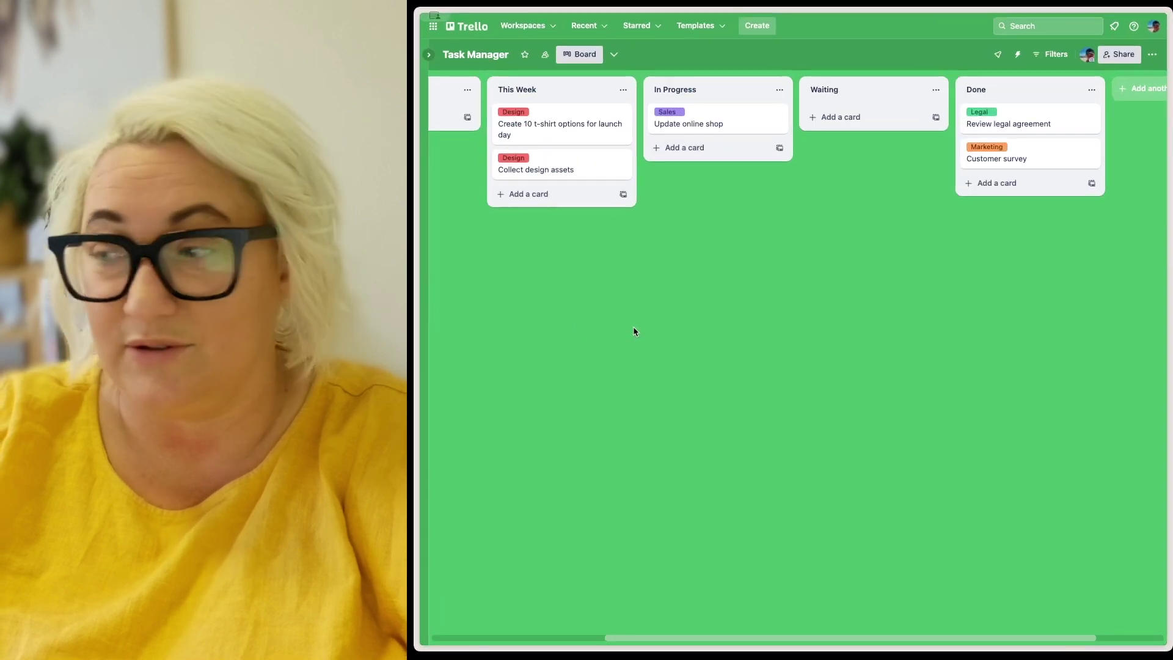
# Step: Check the Trello board, add an Inbox card "Plan Marketing campaign" in Tana and set its Team field to Marketing
pyautogui.hscroll(-5, 633, 332)
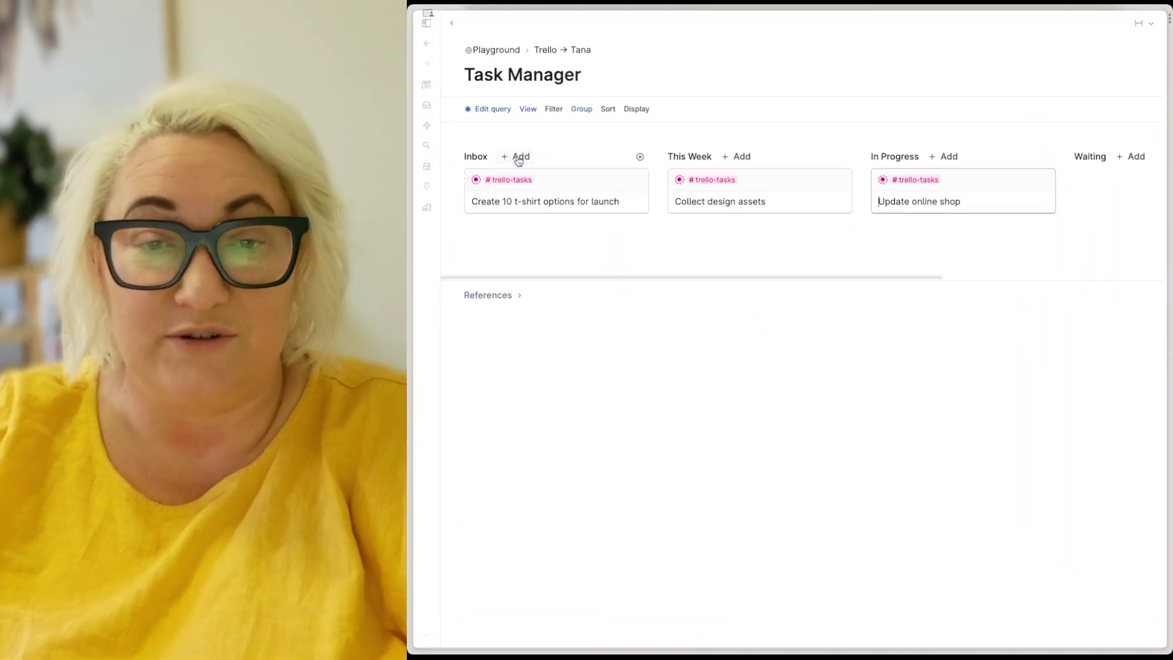
pyautogui.click(518, 158)
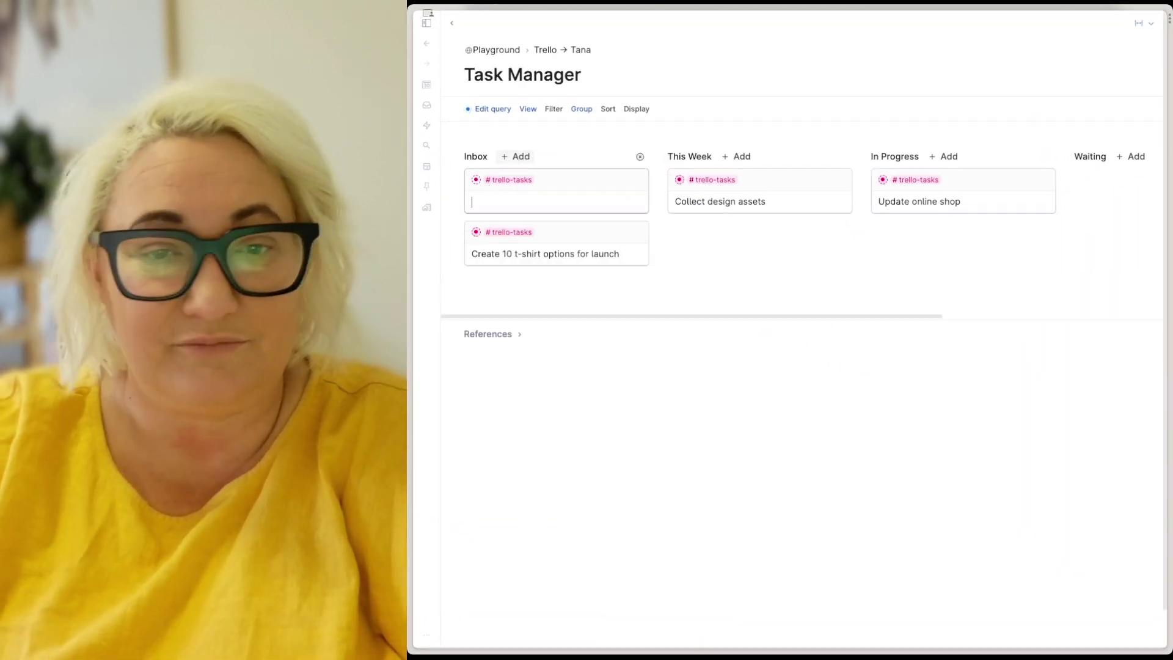
pyautogui.write('Plan Marketing campaign')
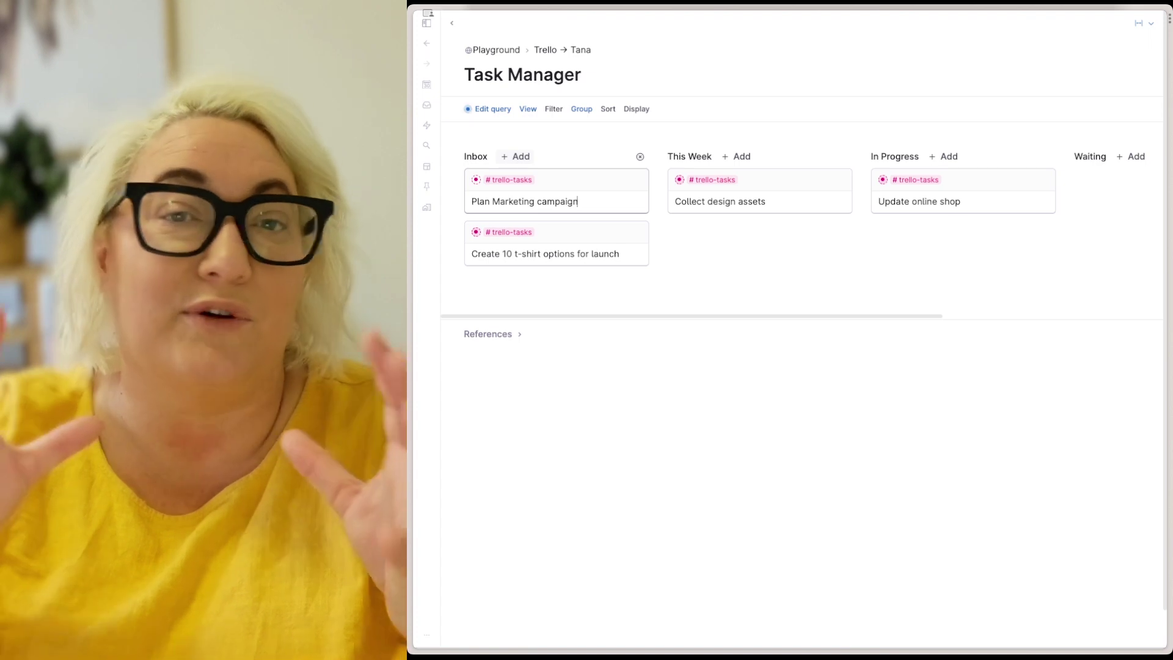
pyautogui.hotkey('ctrl', 'Down')
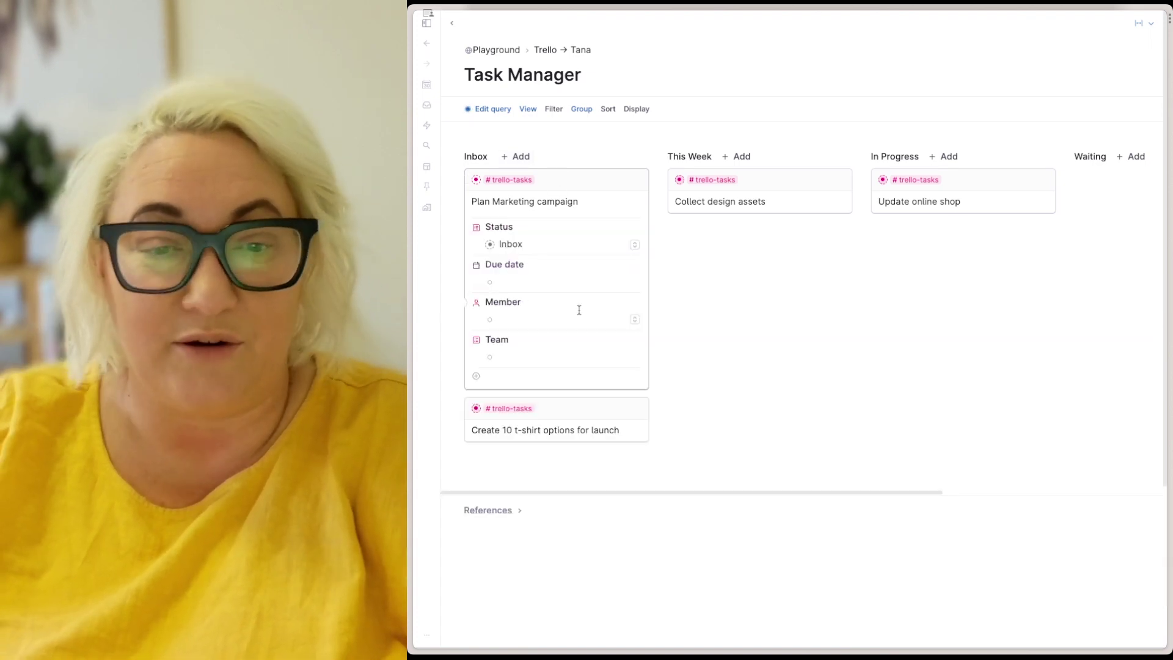
pyautogui.click(634, 361)
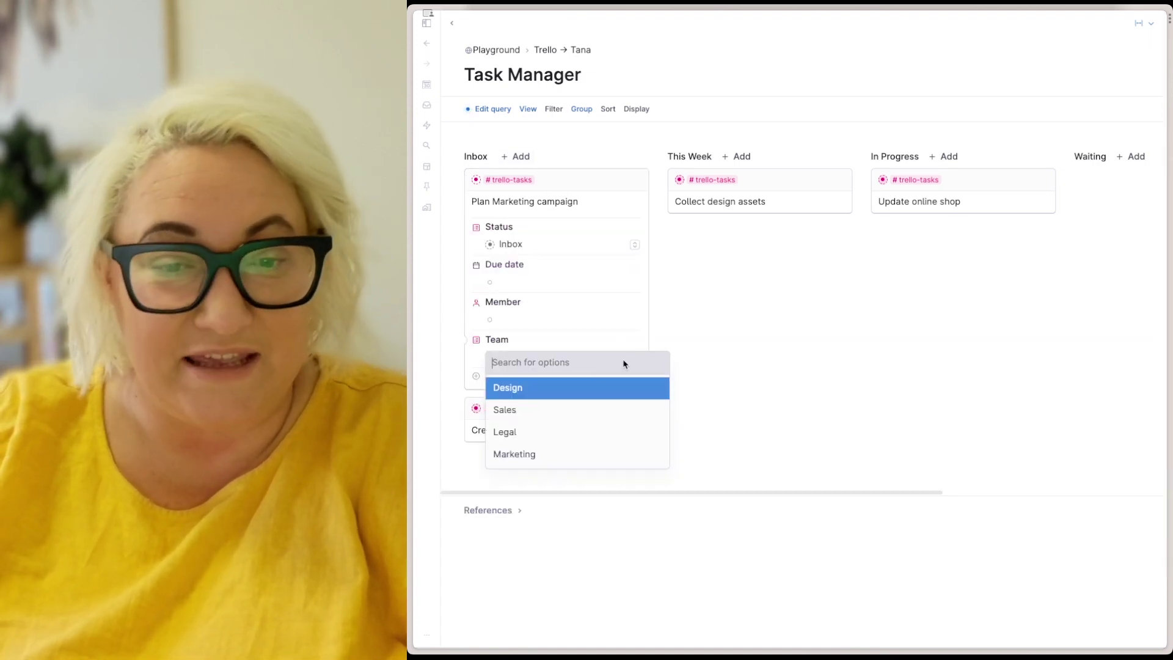
pyautogui.click(560, 455)
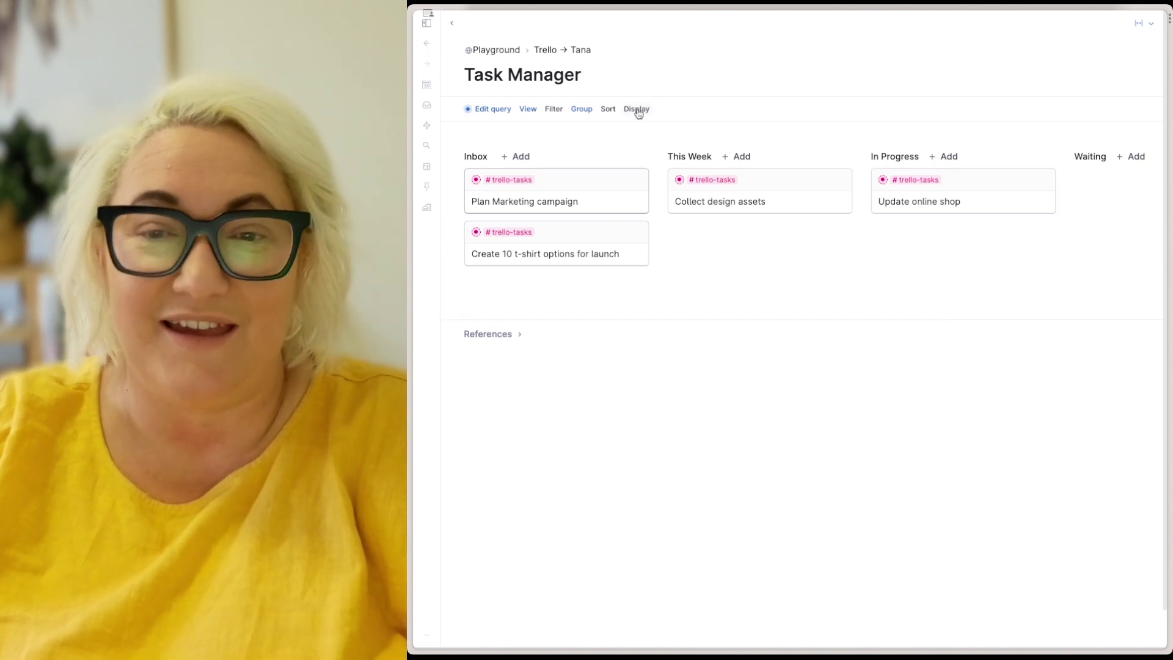
# Step: Display the Team, Member and Due date fields on the Task Manager cards
pyautogui.click(636, 110)
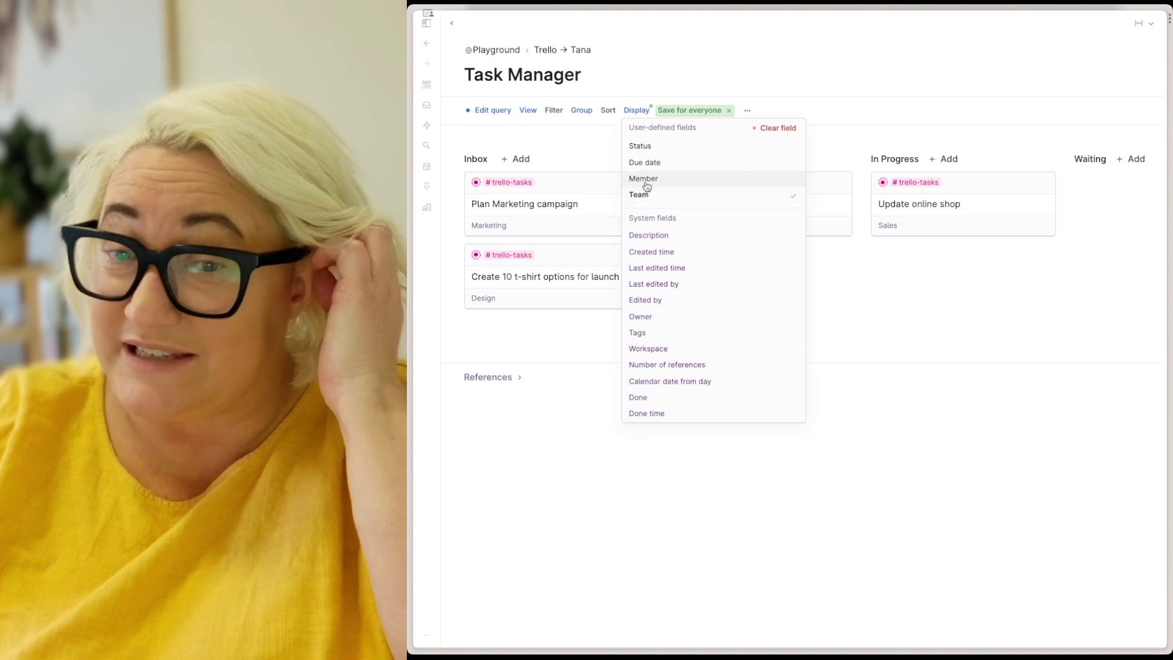
pyautogui.click(644, 179)
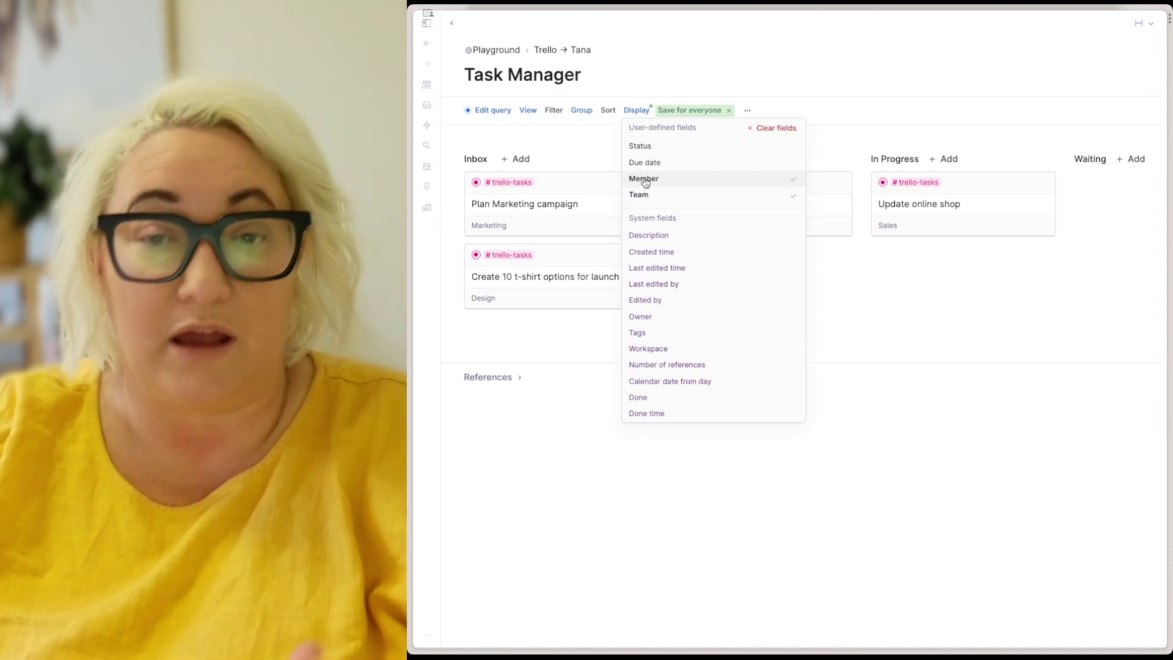
pyautogui.click(645, 162)
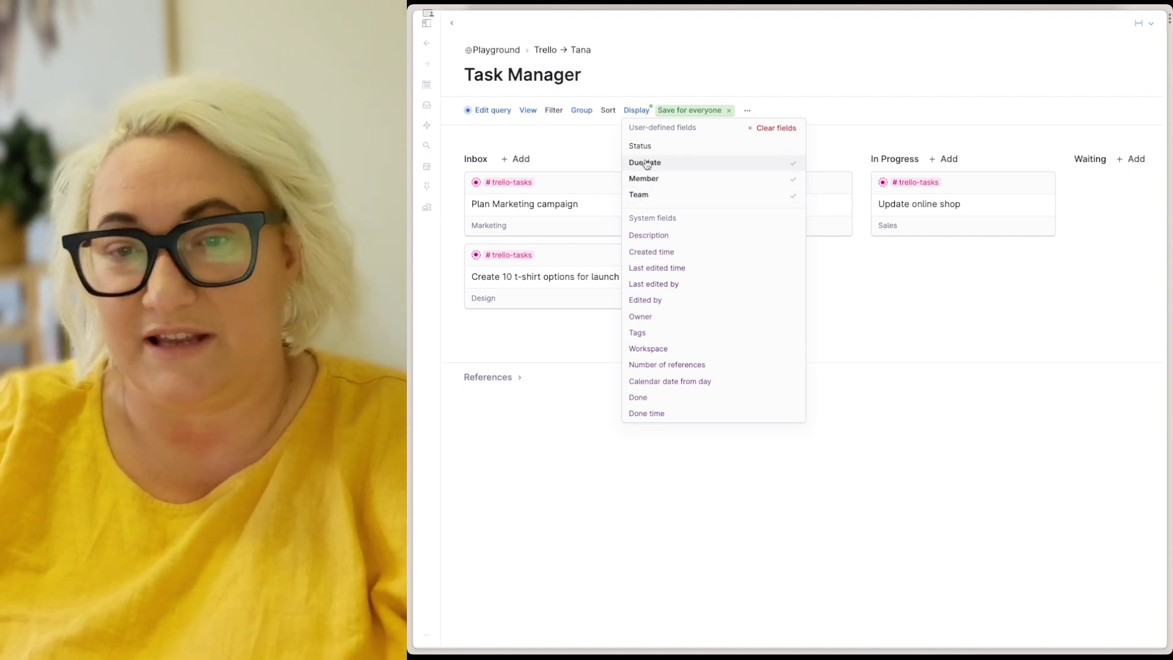
pyautogui.click(572, 143)
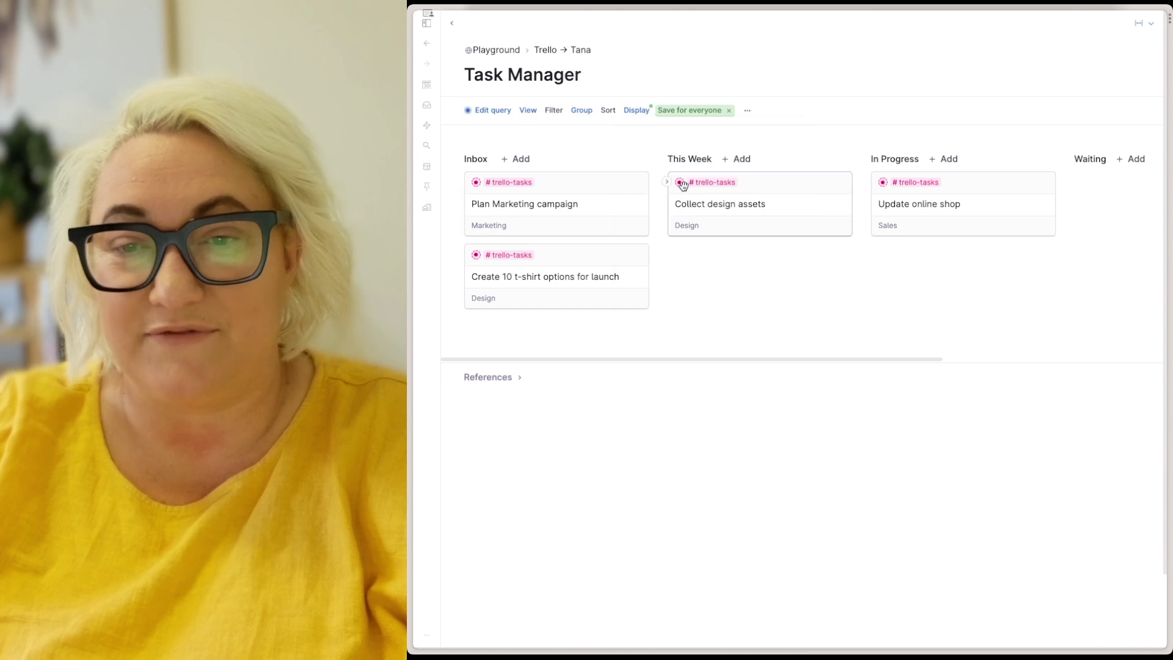
# Step: Expand the "Collect design assets" card, set its Due date to today, Mon, Oct 30, and collapse it again
pyautogui.click(667, 184)
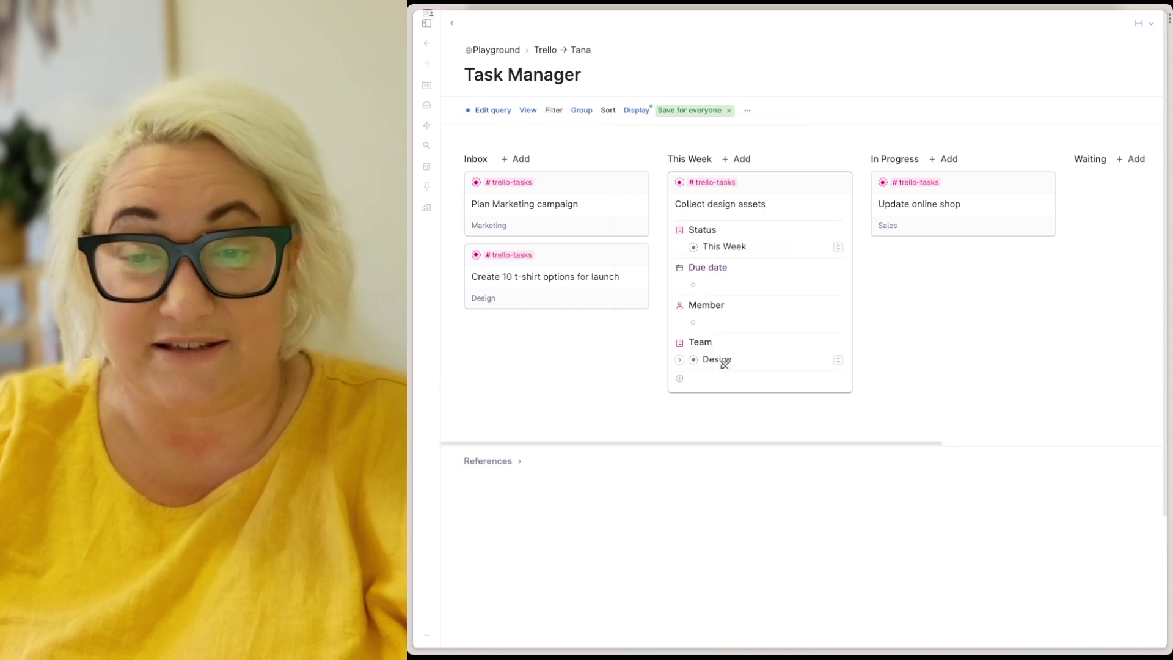
pyautogui.click(837, 283)
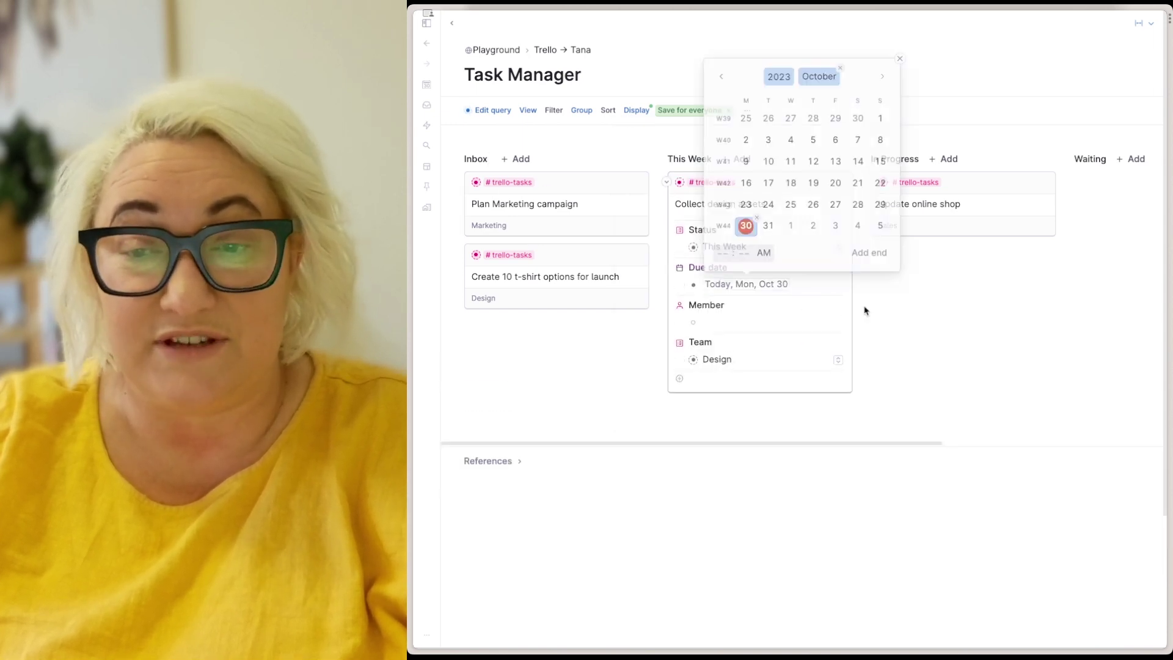
pyautogui.click(889, 305)
pyautogui.click(666, 182)
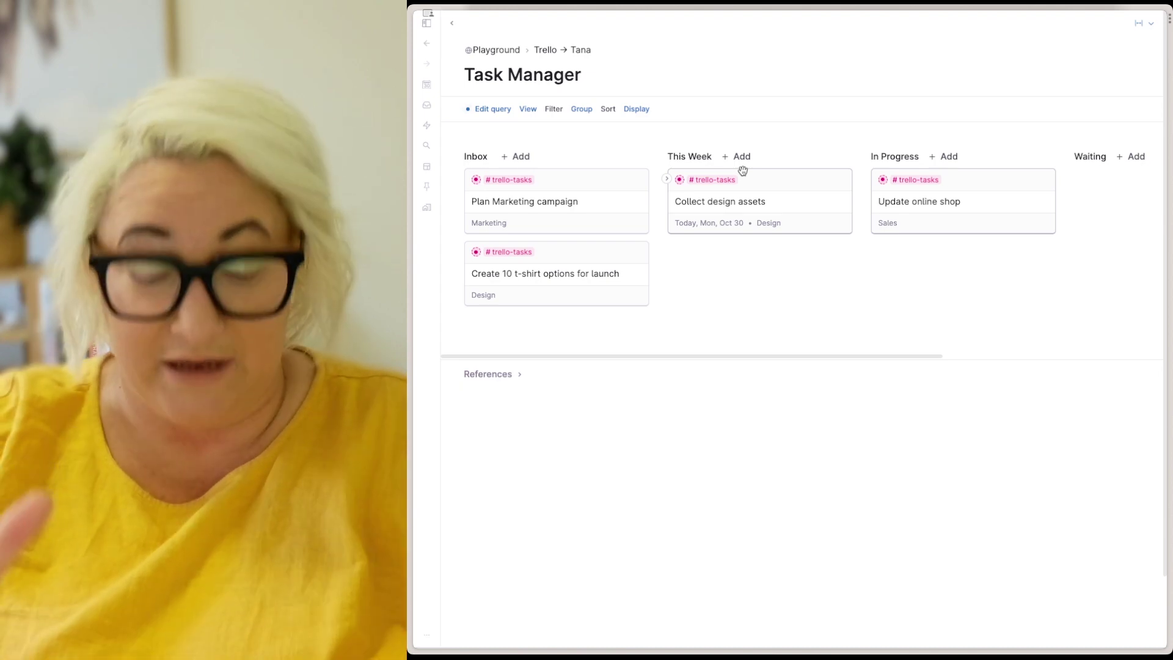
# Step: Create a Quick add node "Approval legal agreement" tagged trello-tasks
pyautogui.press('super+e')
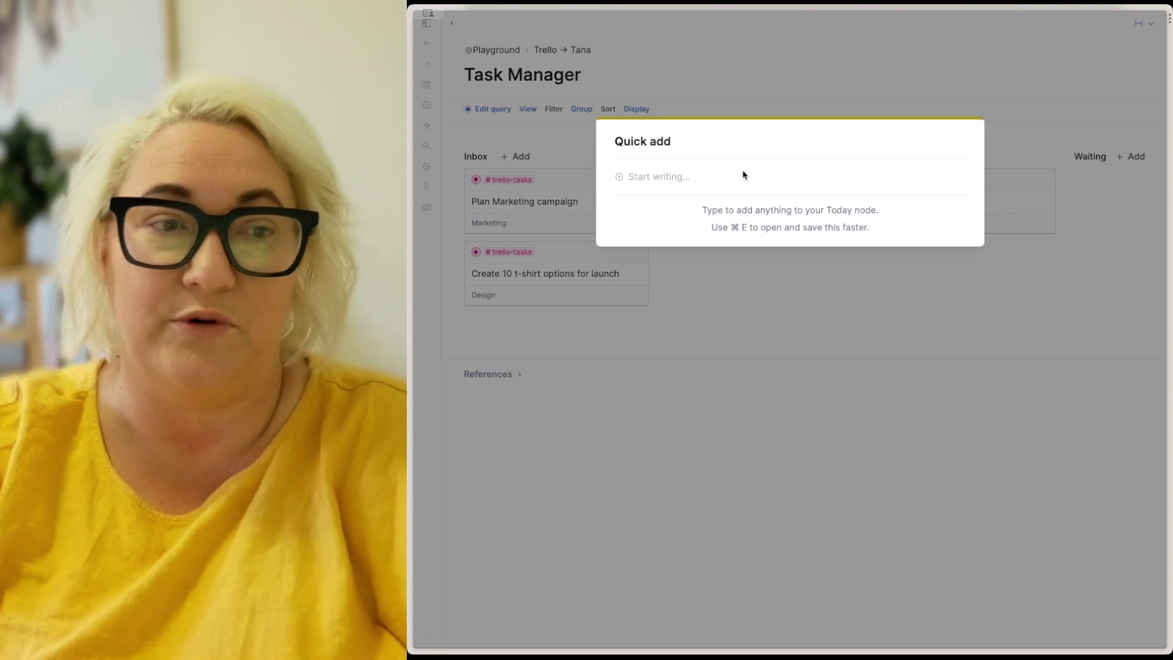
pyautogui.write('A')
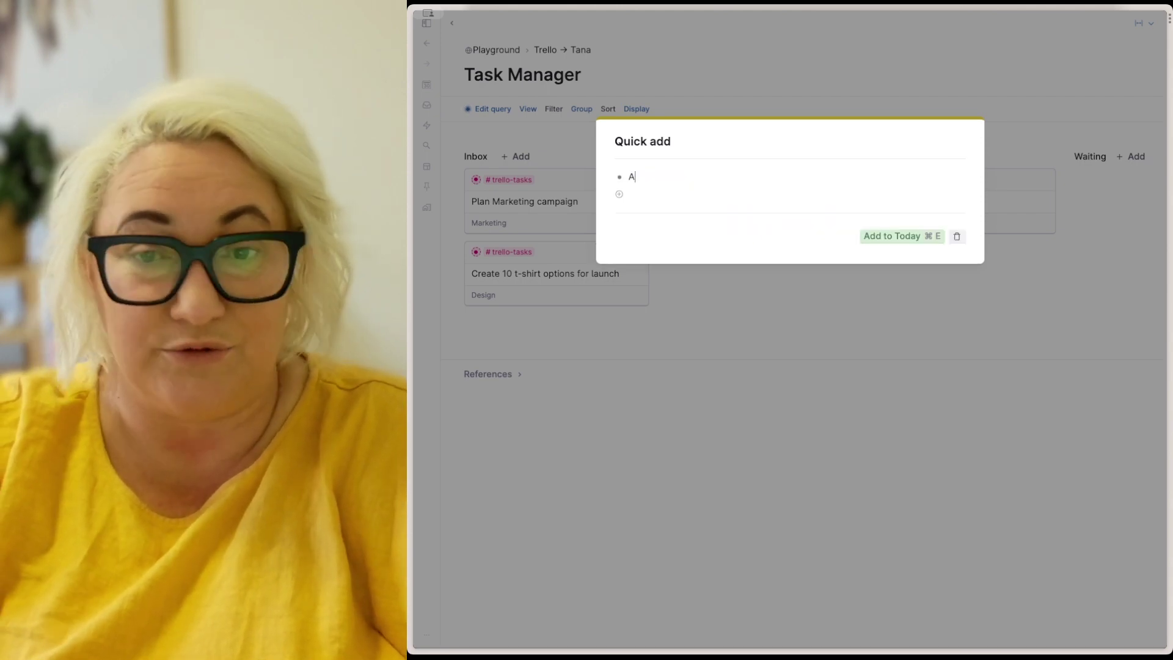
pyautogui.write('pproval legal agg')
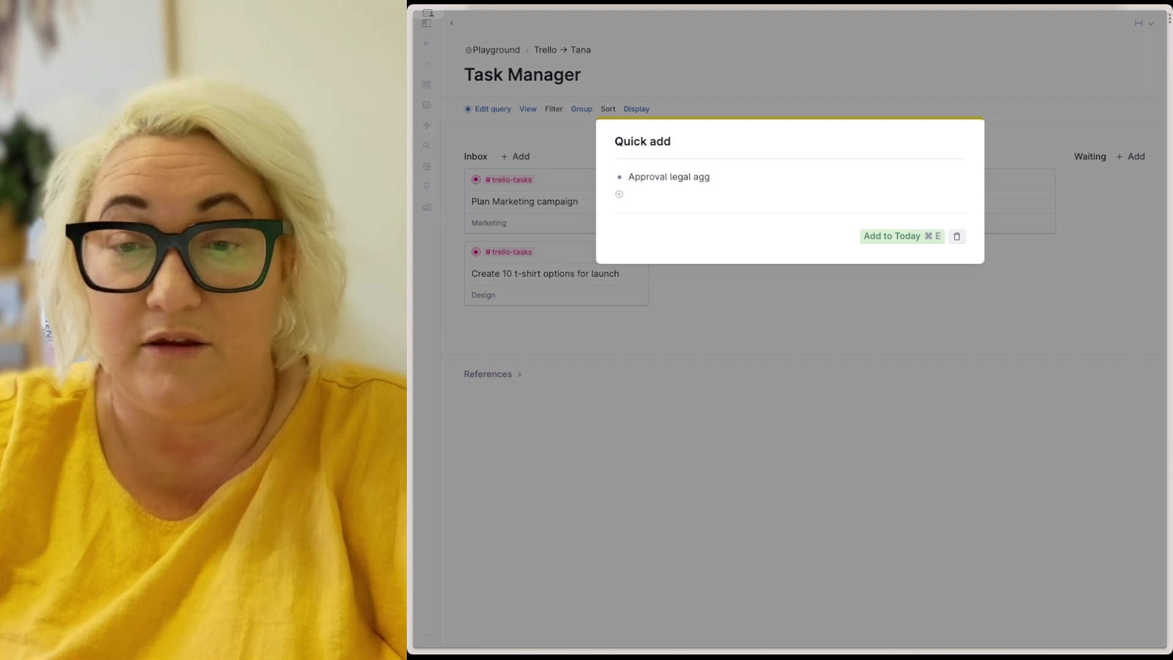
pyautogui.press('BackSpace')
pyautogui.write('reem')
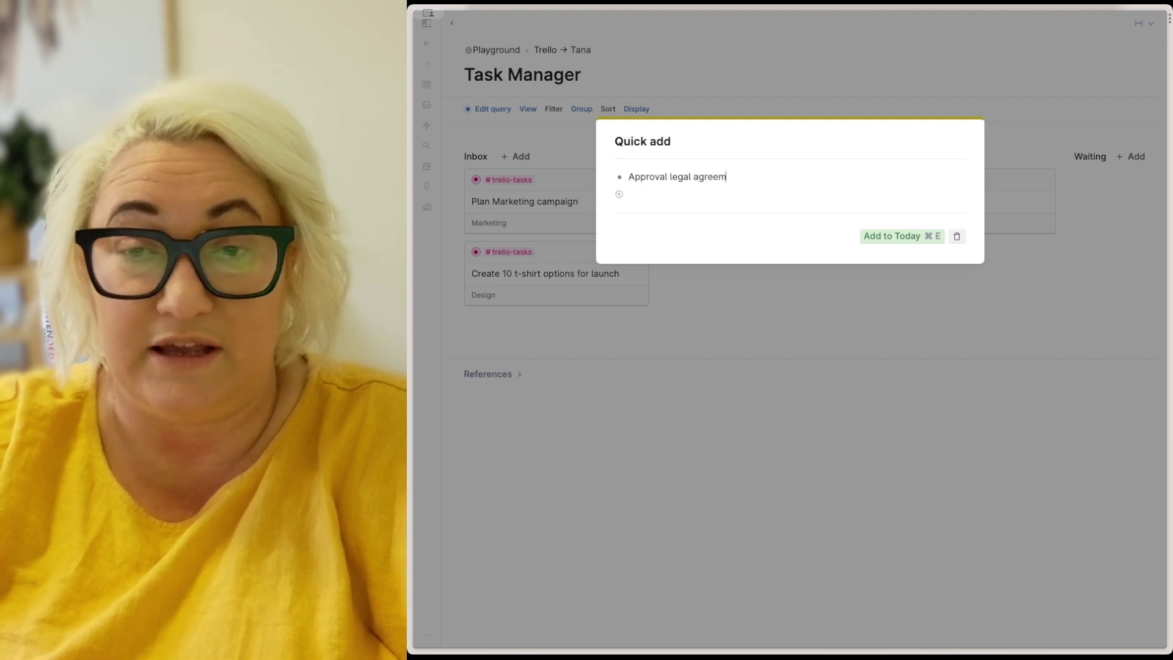
pyautogui.write('ent #')
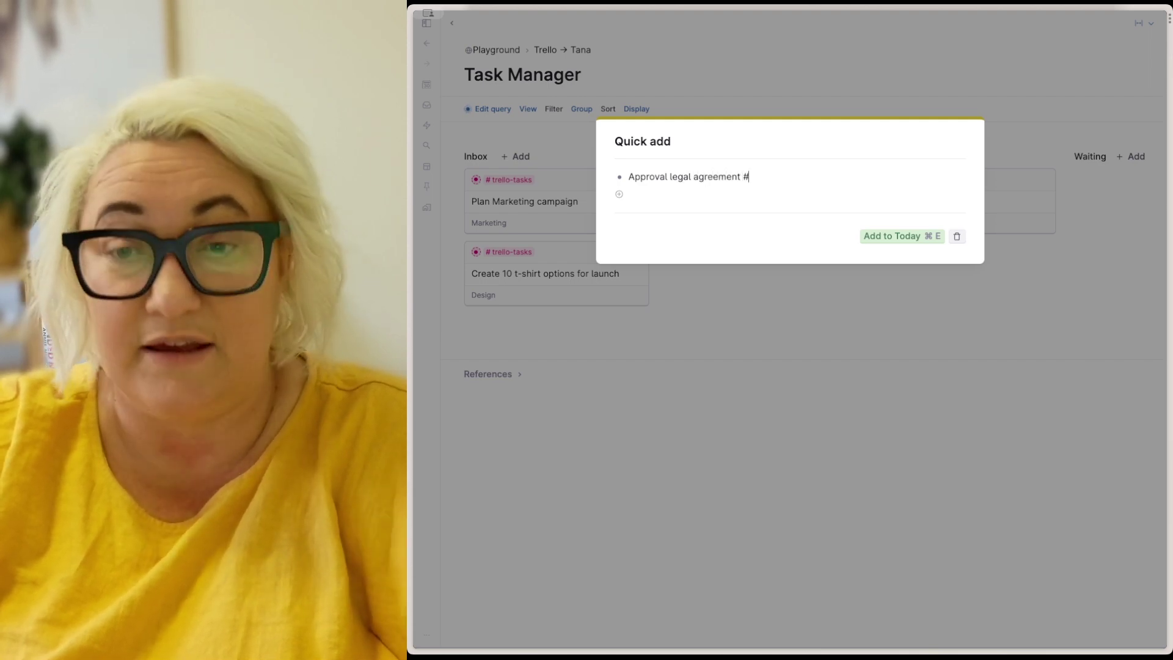
pyautogui.write('trello-tasks')
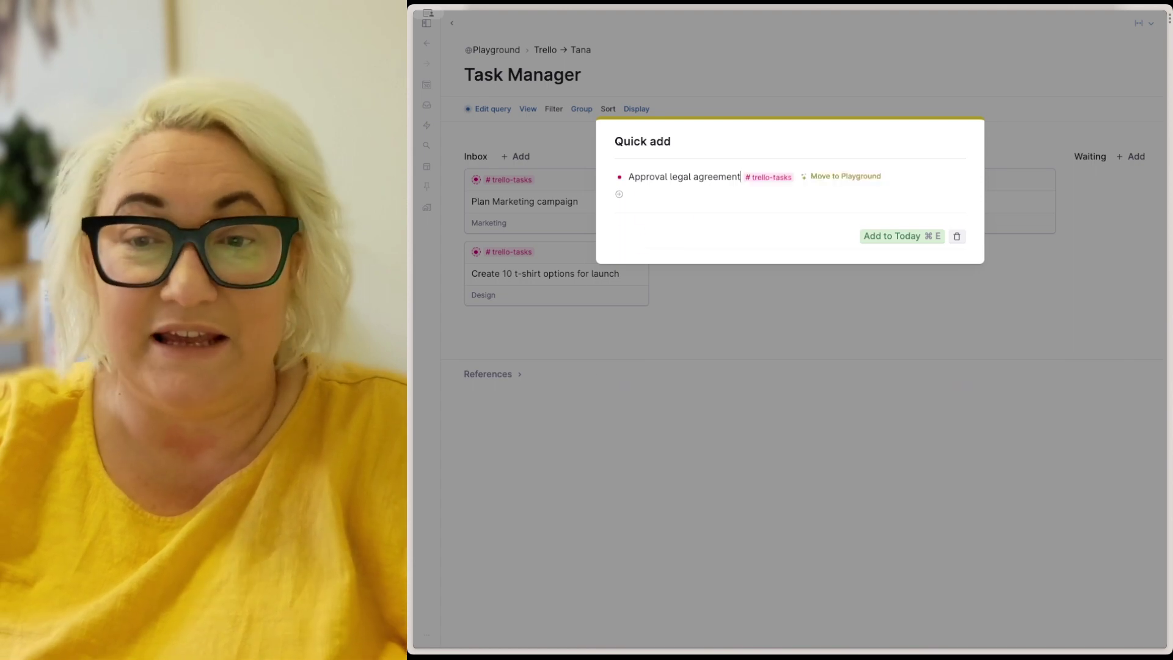
# Step: Set the Team field of "Approval legal agreement" to Legal, collapse its fields and move the node to Playground
pyautogui.click(958, 264)
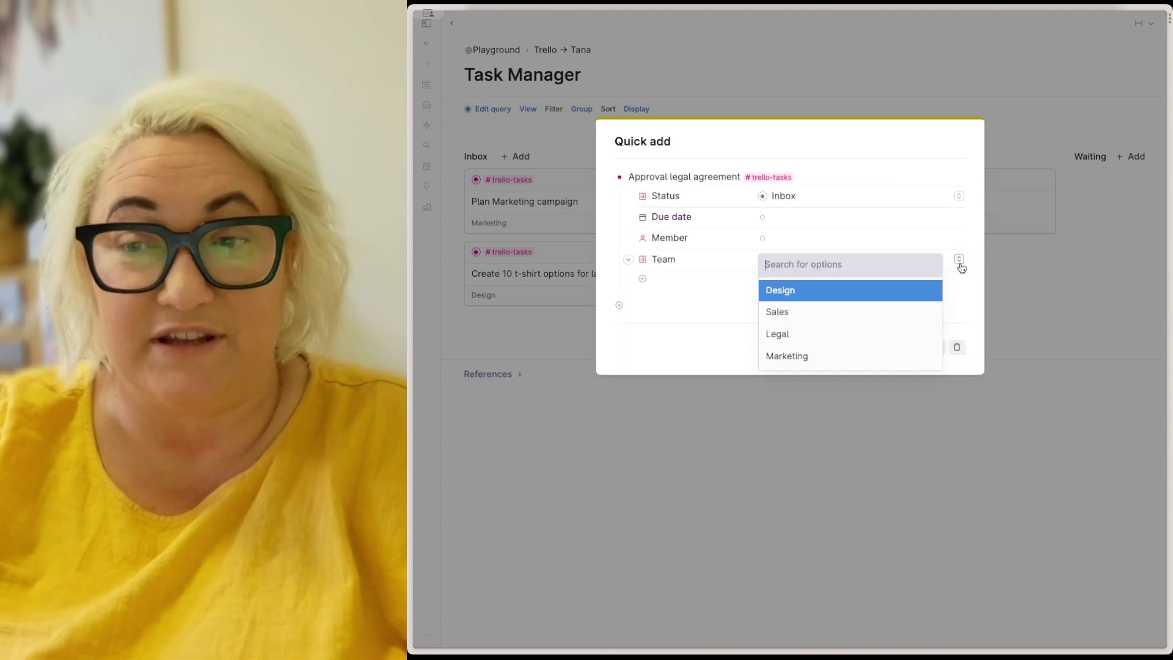
pyautogui.click(804, 332)
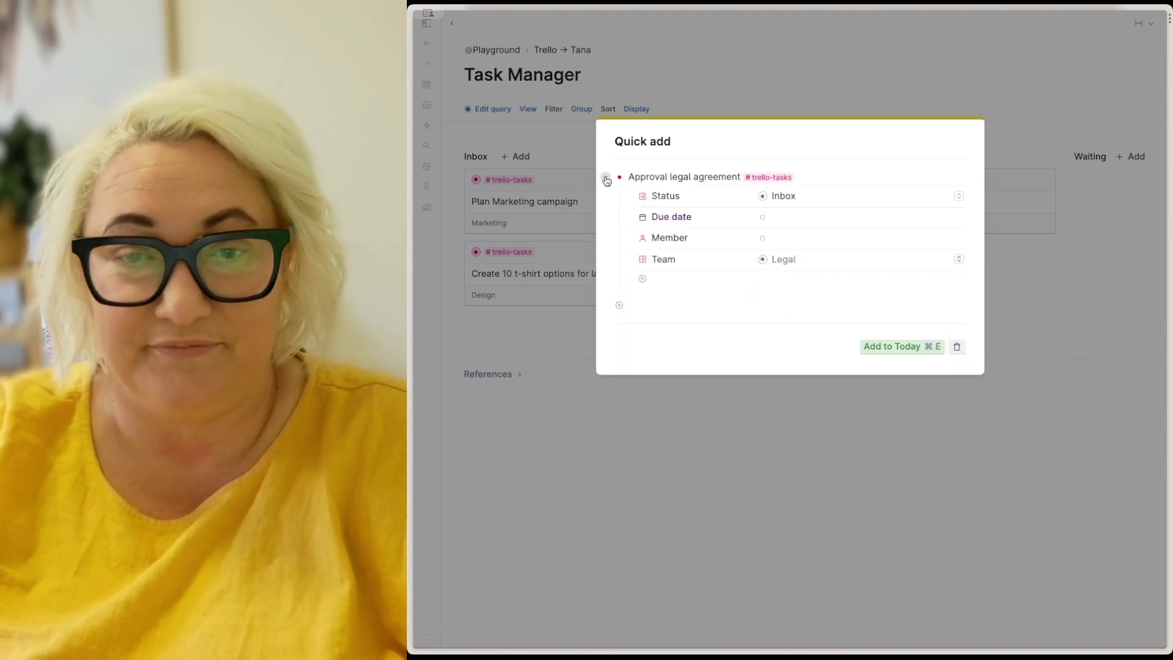
pyautogui.click(605, 177)
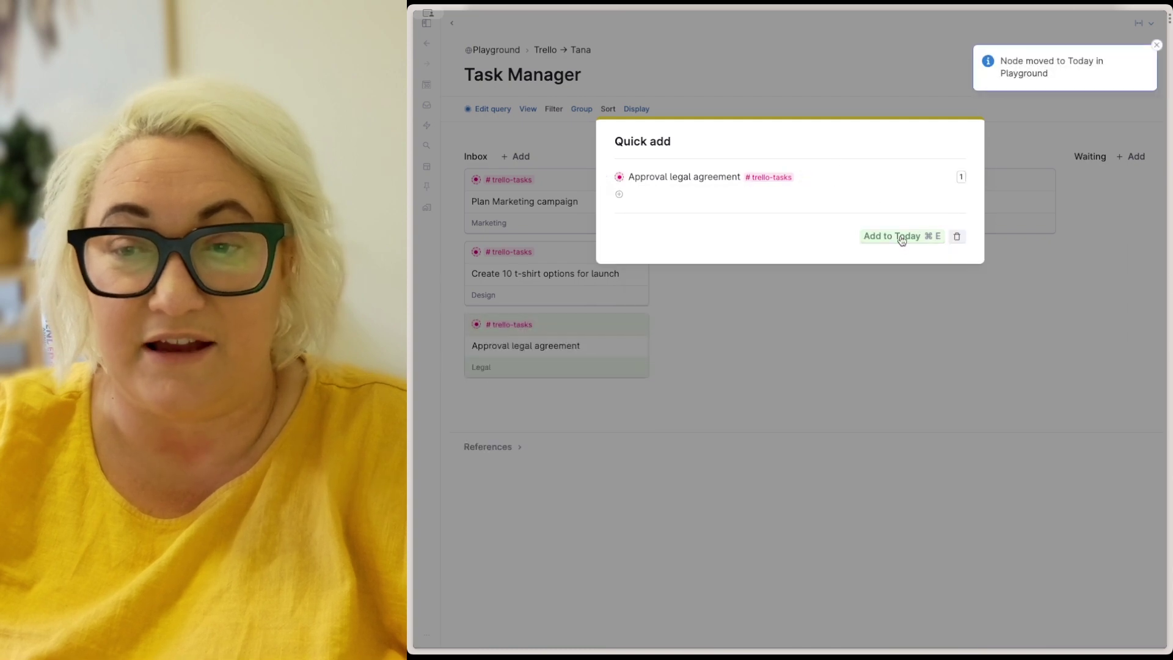
# Step: Send the "Approval legal agreement" quick-add node to Today
pyautogui.click(901, 236)
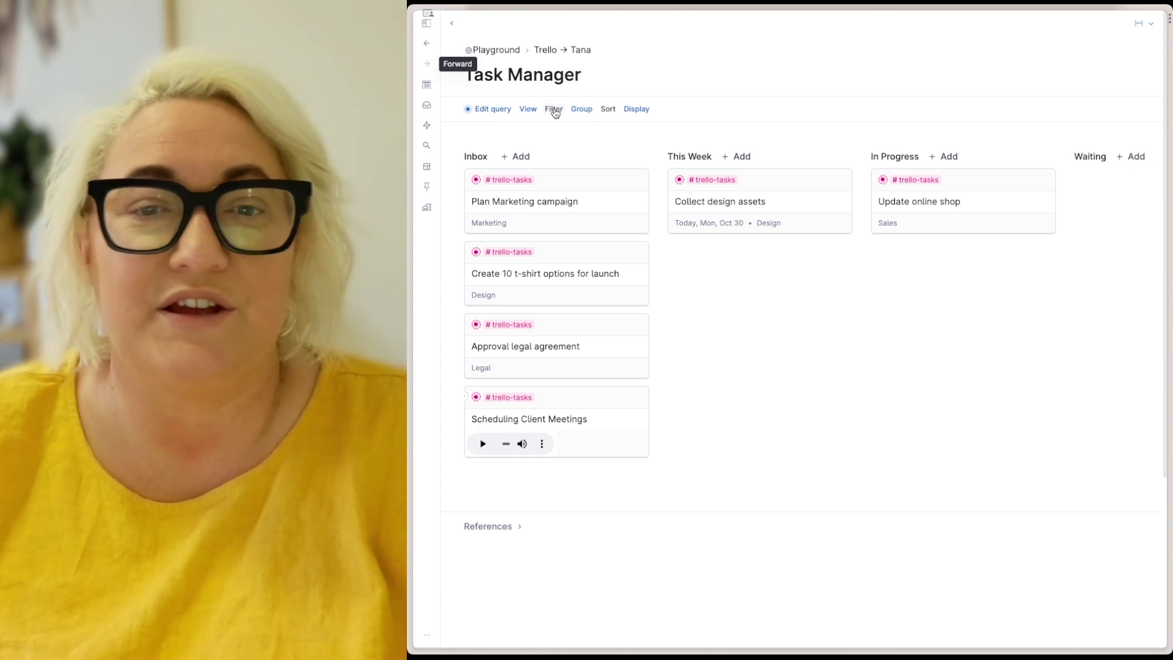
# Step: Try the Team filter on the Task Manager cards with Marketing and with Sales, and clear it
pyautogui.click(554, 110)
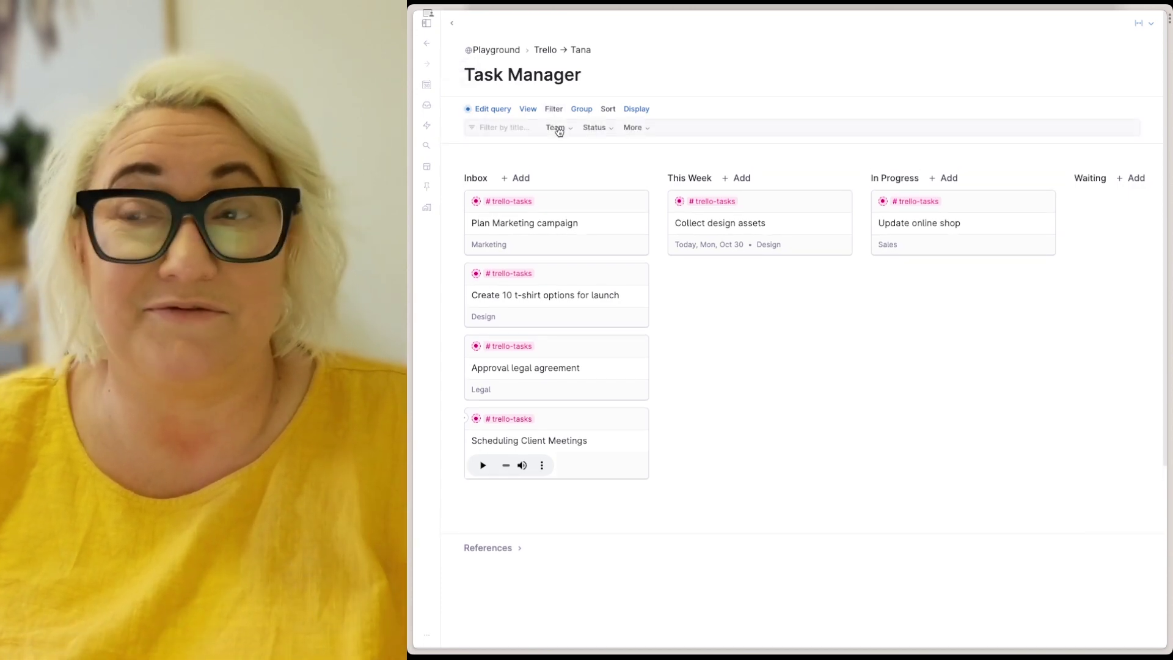
pyautogui.click(558, 130)
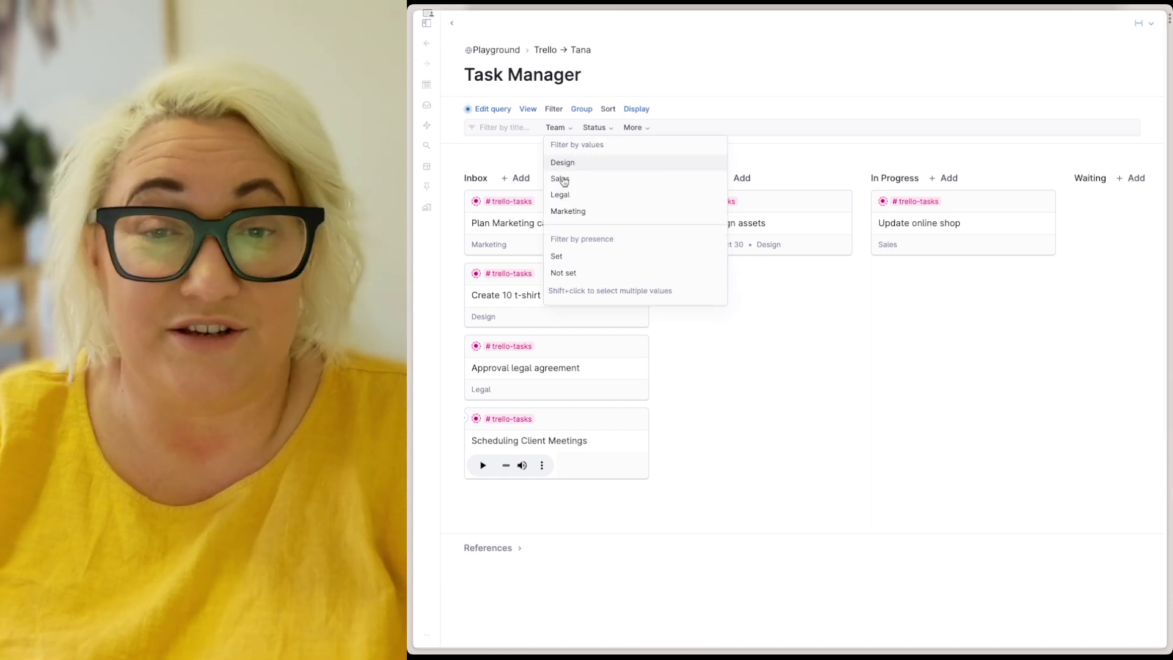
pyautogui.click(572, 211)
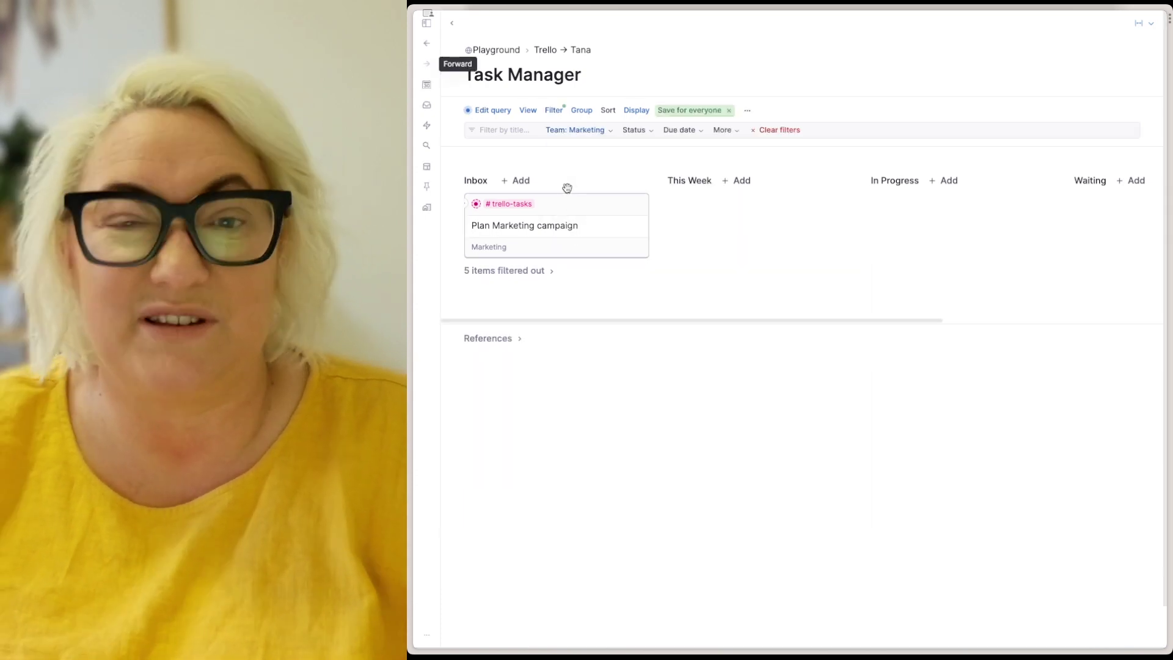
pyautogui.click(572, 132)
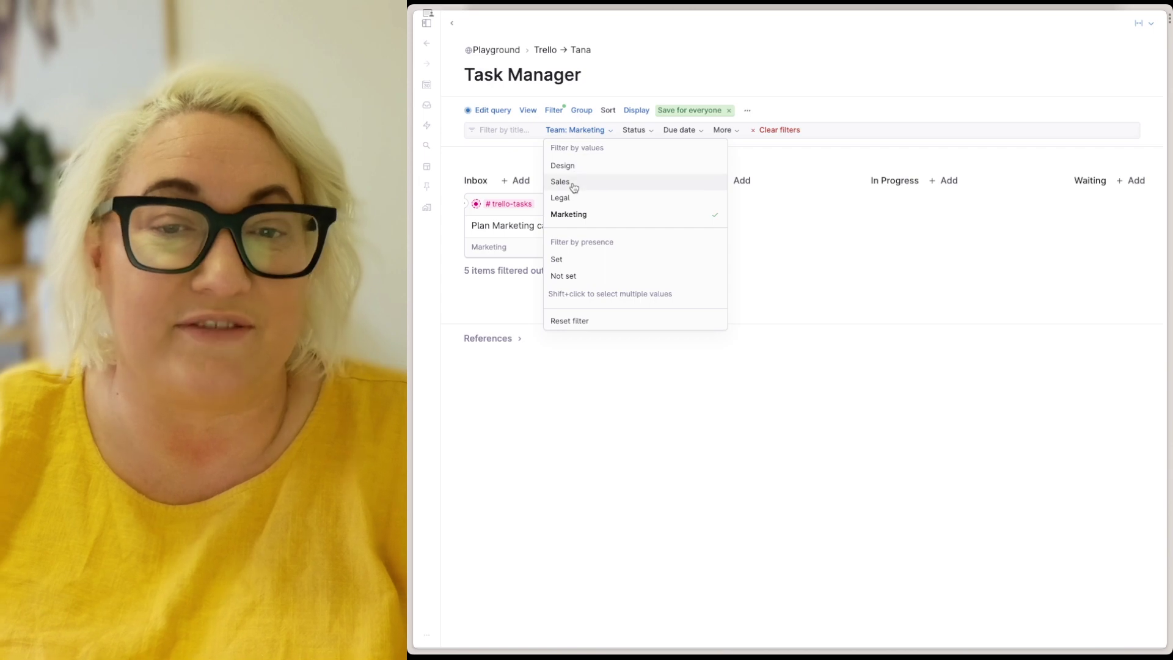
pyautogui.click(570, 182)
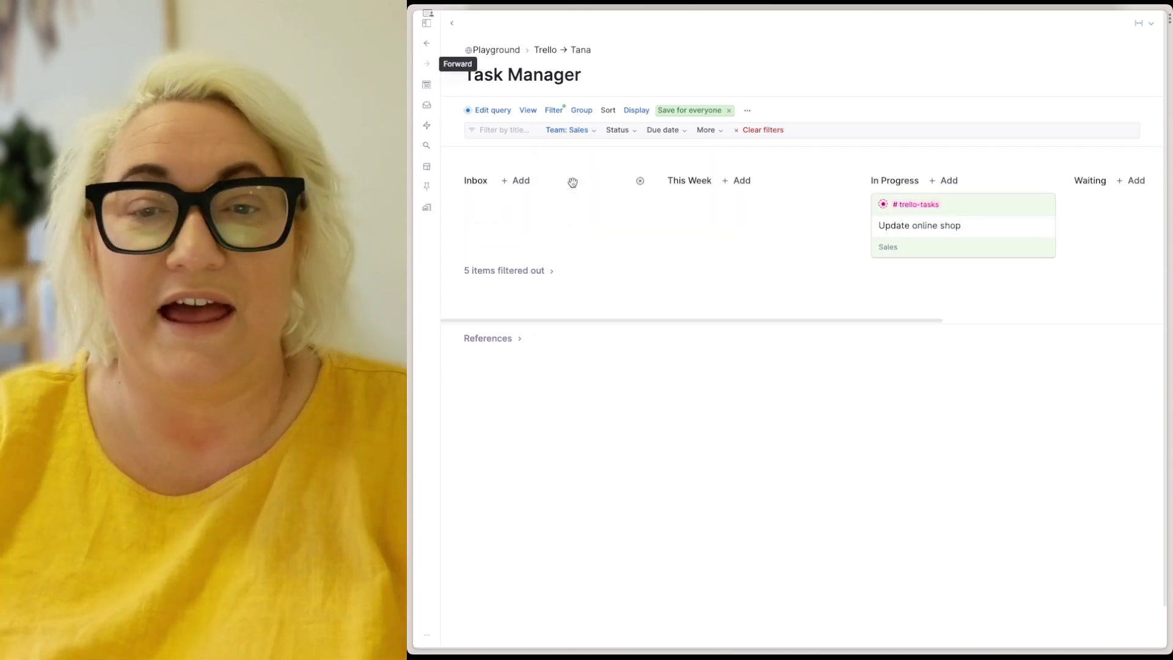
pyautogui.click(763, 130)
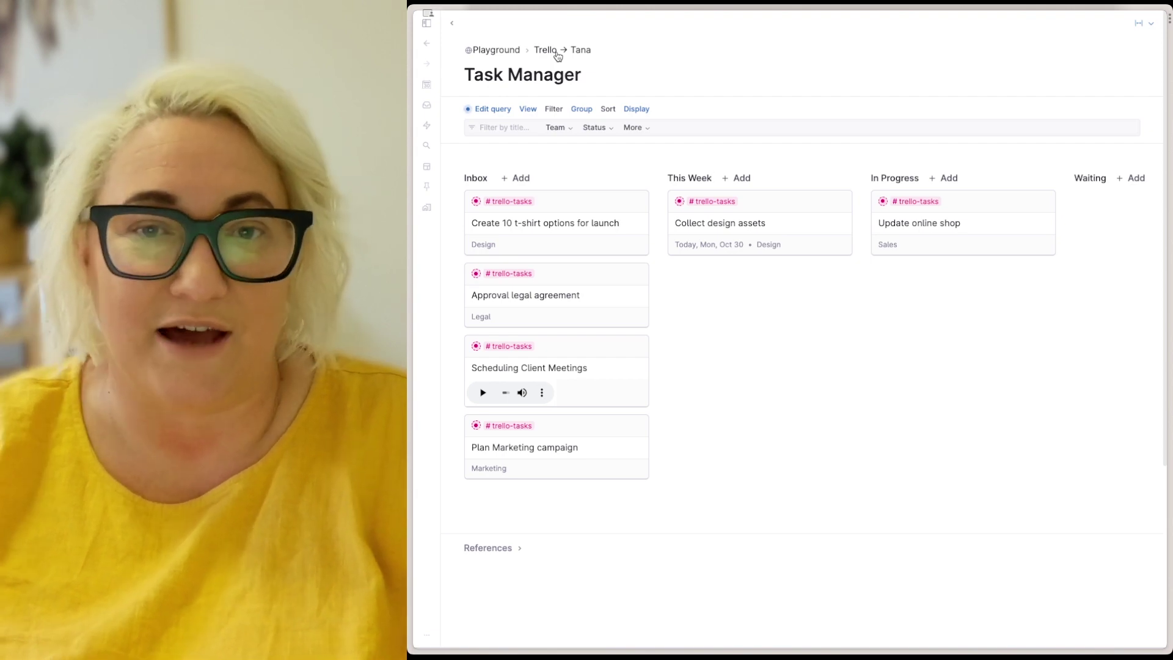
# Step: Go back to the "Trello → Tana" page and rename the Task Manager search node as "All Tasks"
pyautogui.click(557, 54)
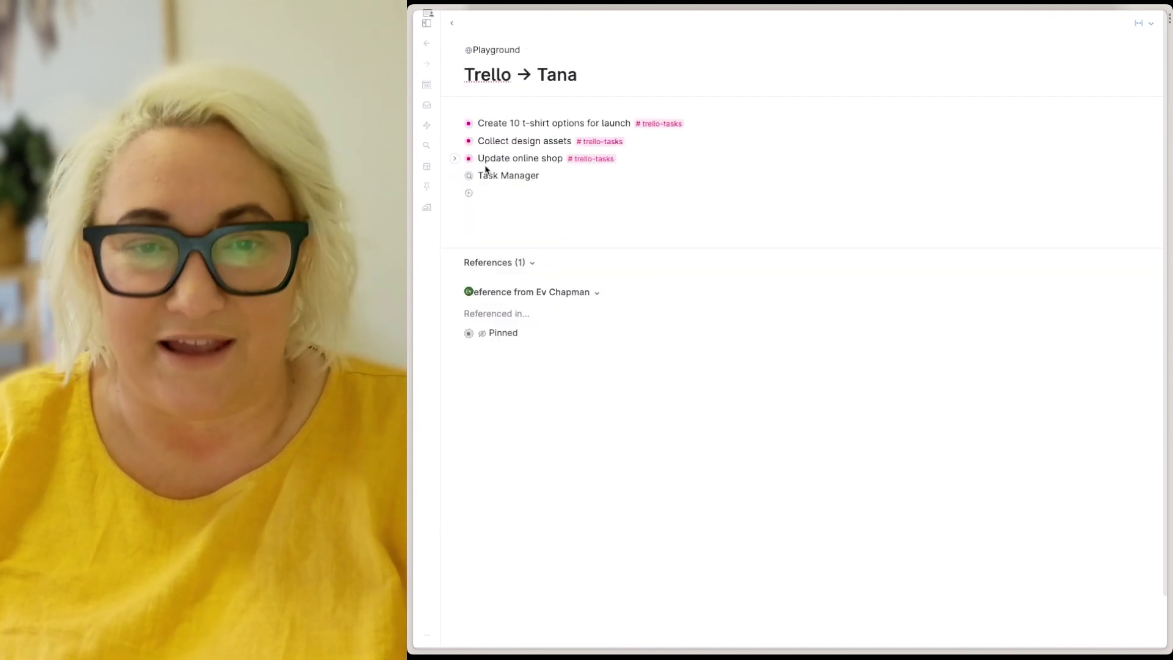
pyautogui.doubleClick(518, 176)
pyautogui.tripleClick(518, 176)
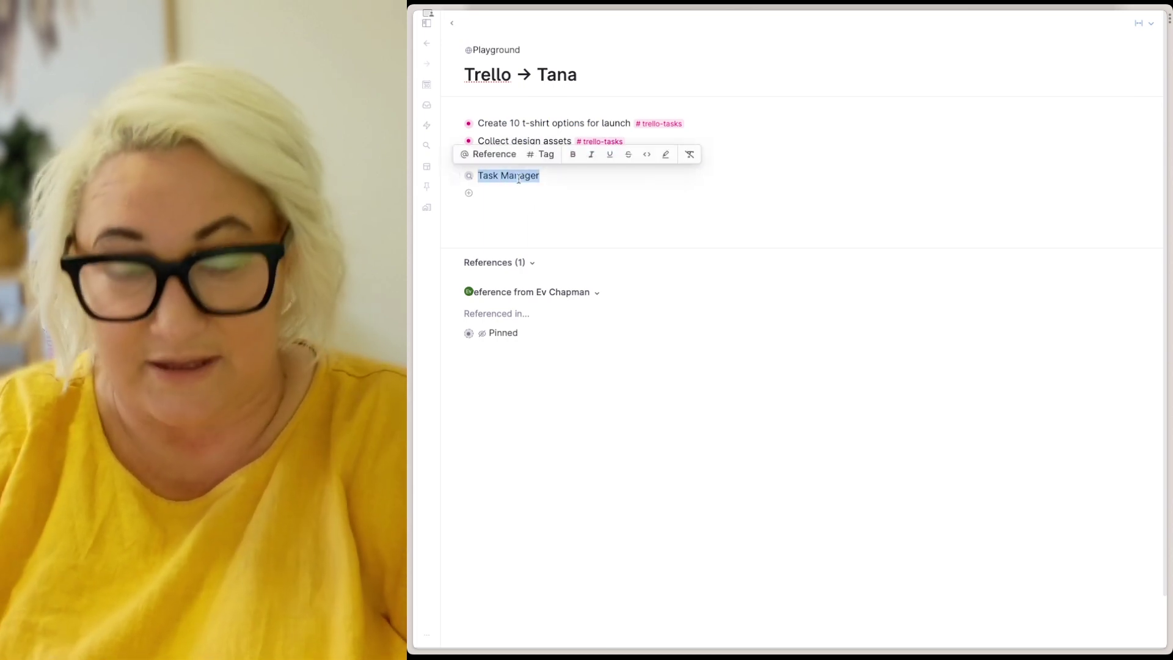
pyautogui.write('All Tasks')
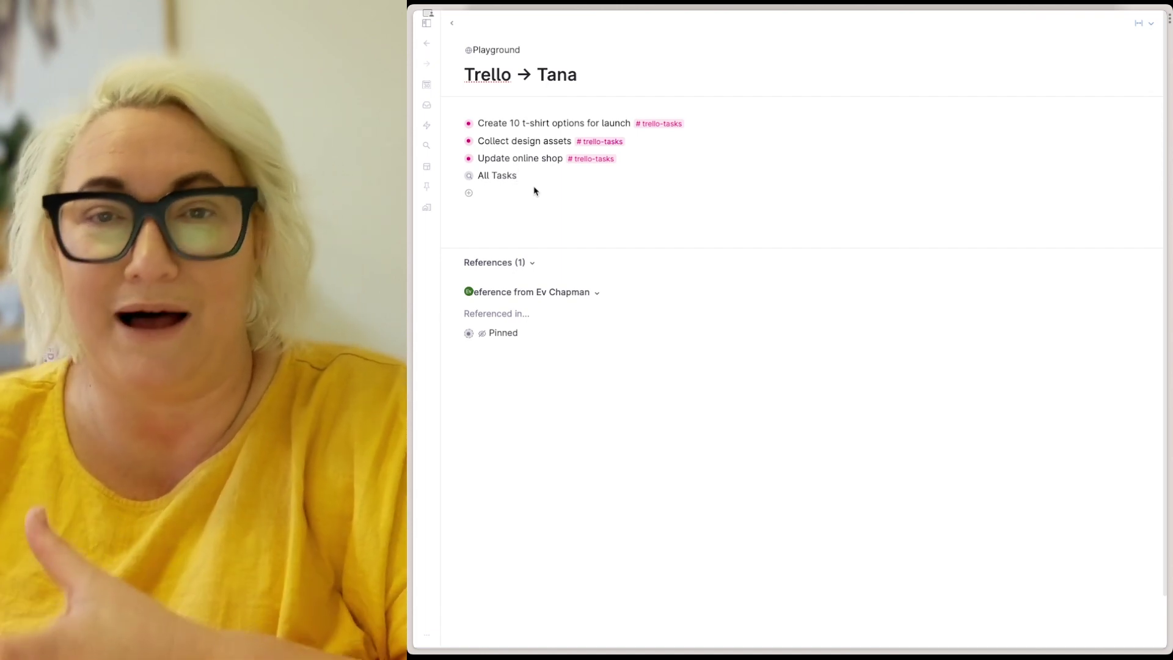
# Step: Duplicate the "All Tasks" search node and rename the copy as "Marketing"
pyautogui.hotkey('ctrl', 'k')
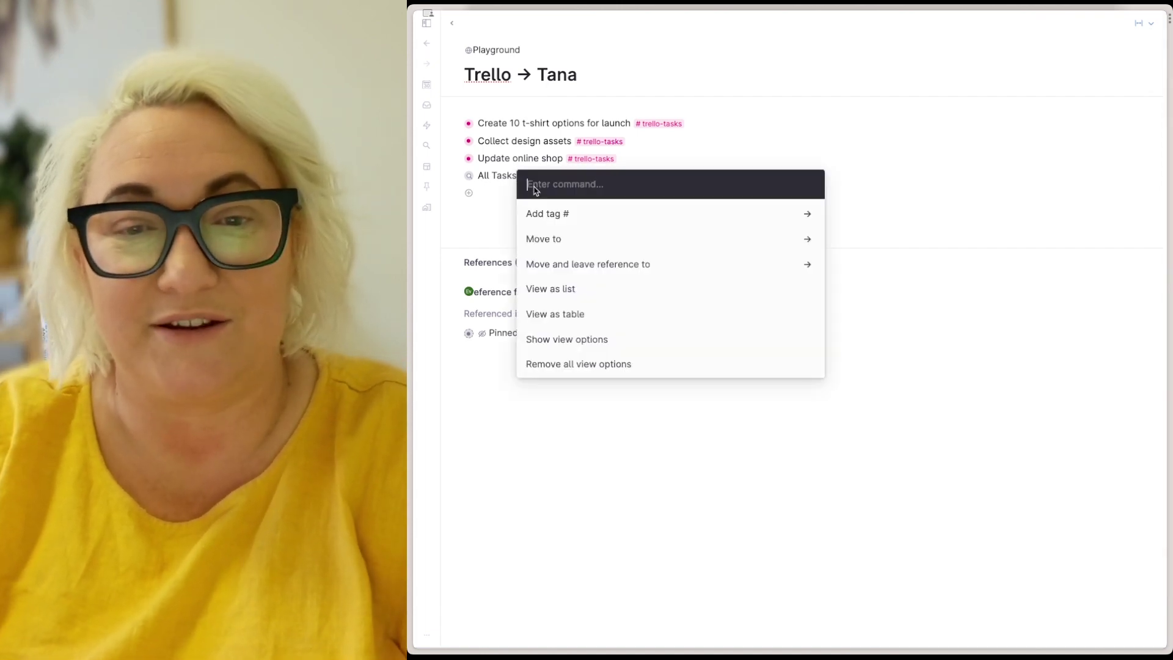
pyautogui.write('dup')
pyautogui.press('Return')
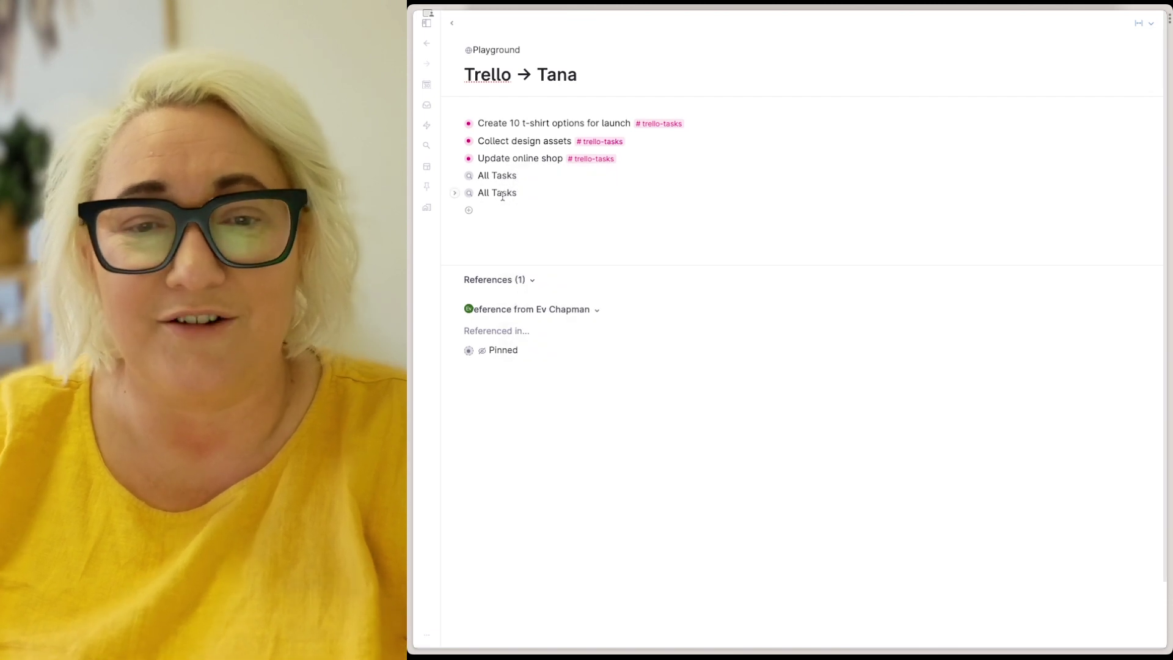
pyautogui.tripleClick(500, 194)
pyautogui.write('ting')
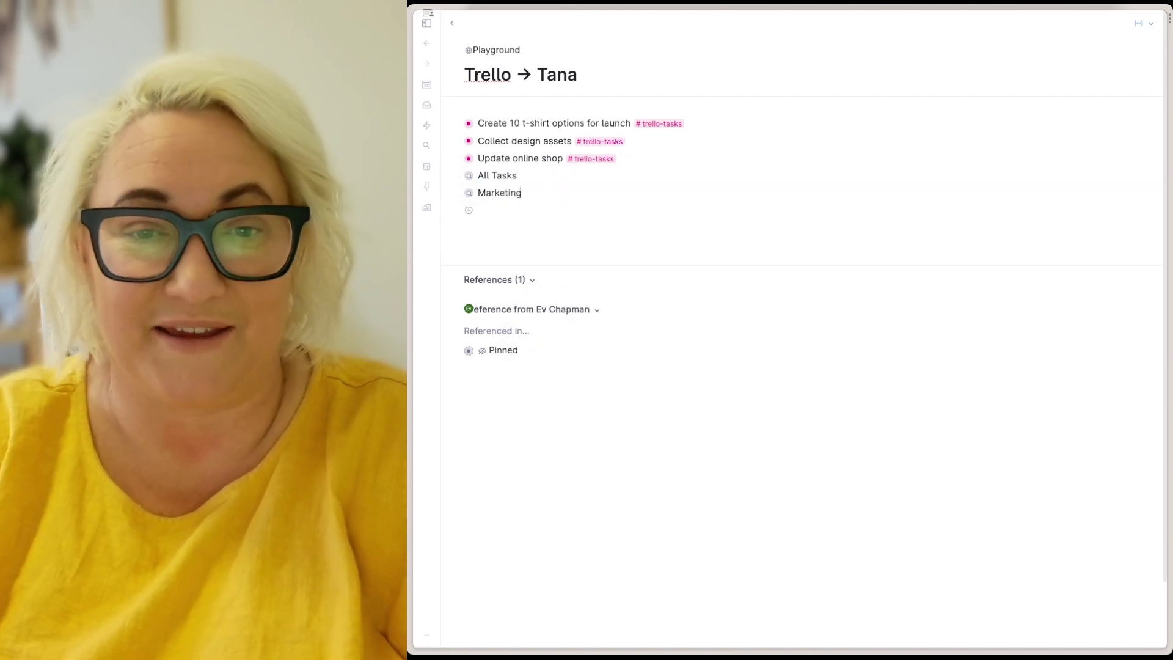
# Step: Expand the Marketing search, add the condition Team = Marketing to its query, and collapse it again
pyautogui.press('super+Down')
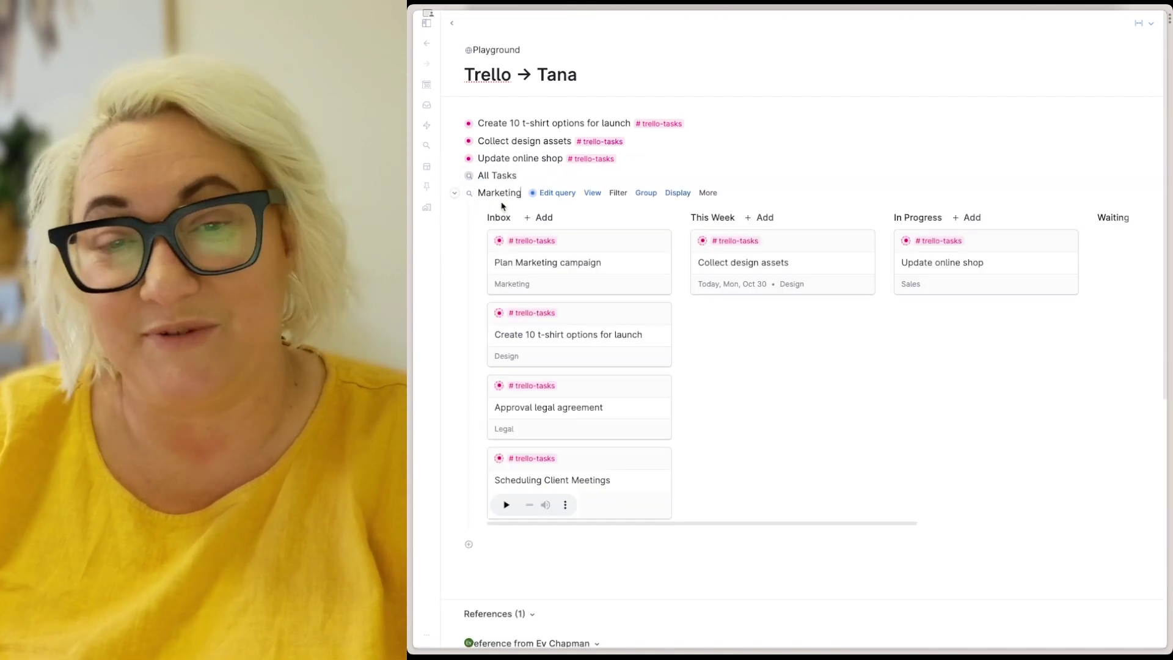
pyautogui.click(555, 193)
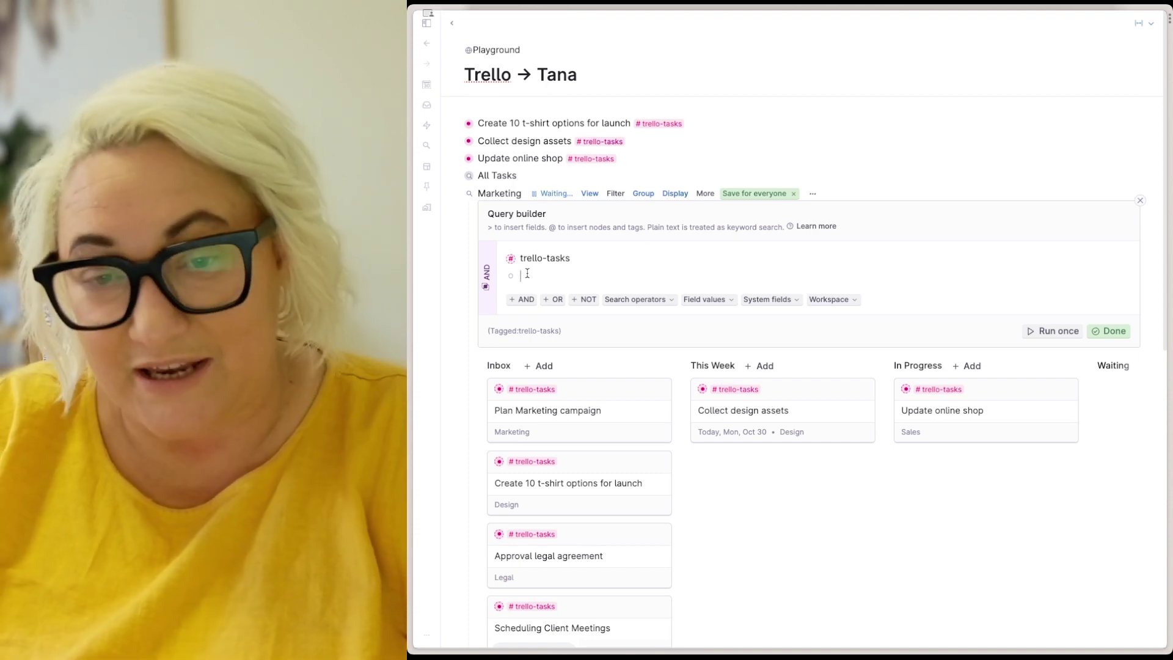
pyautogui.write('>')
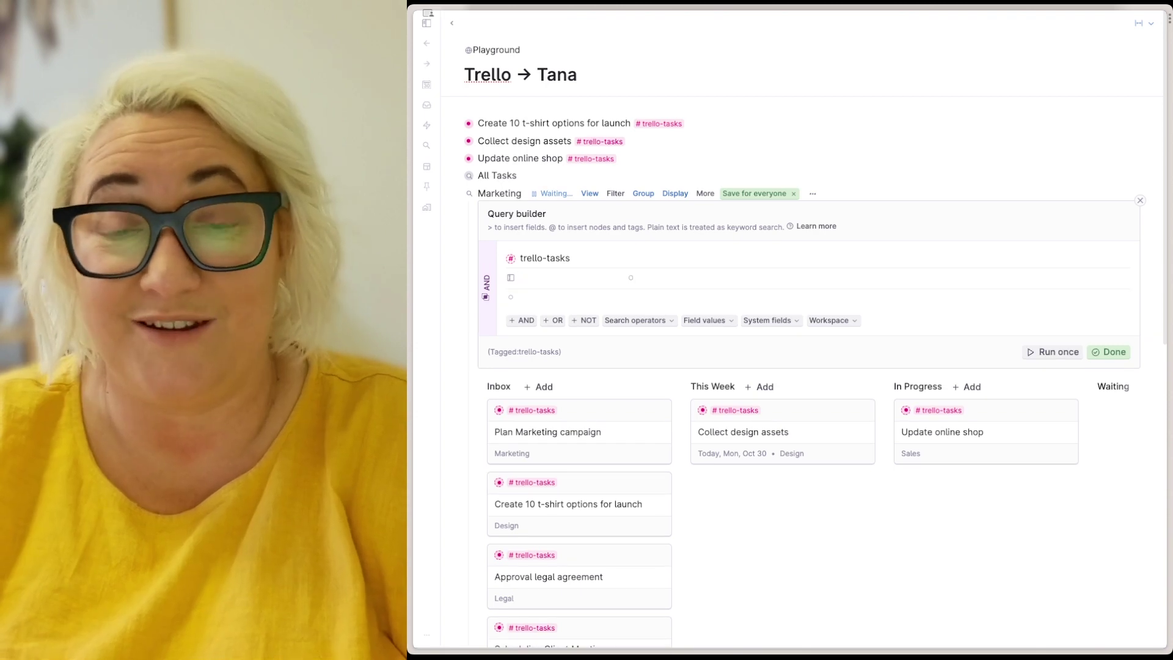
pyautogui.write('team')
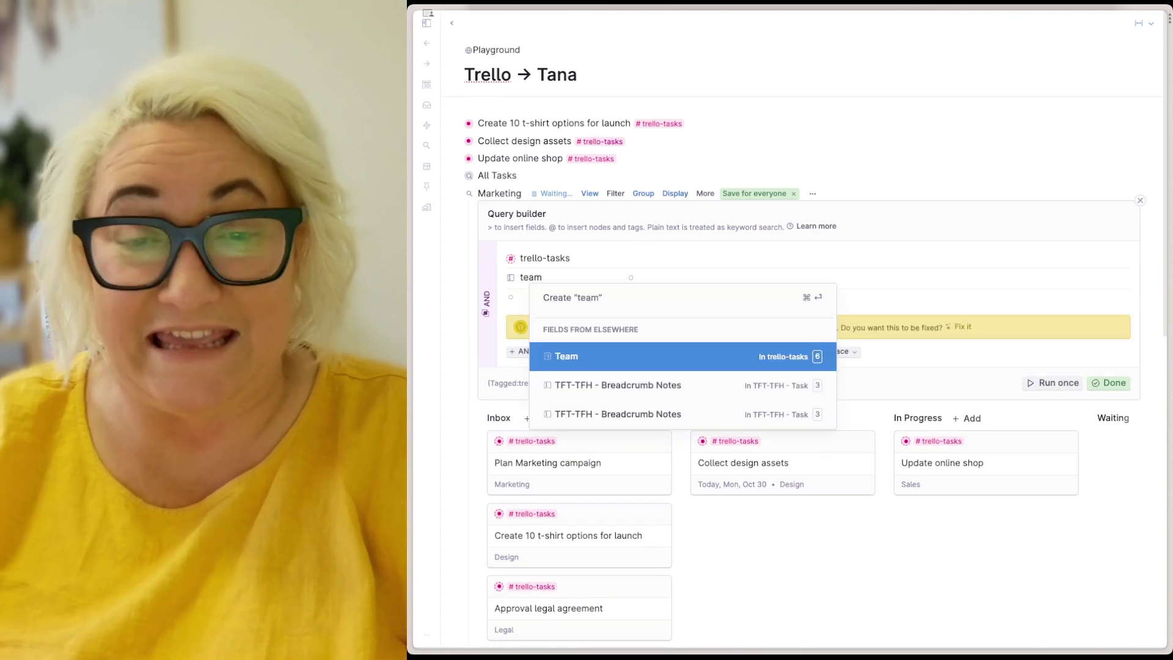
pyautogui.click(593, 357)
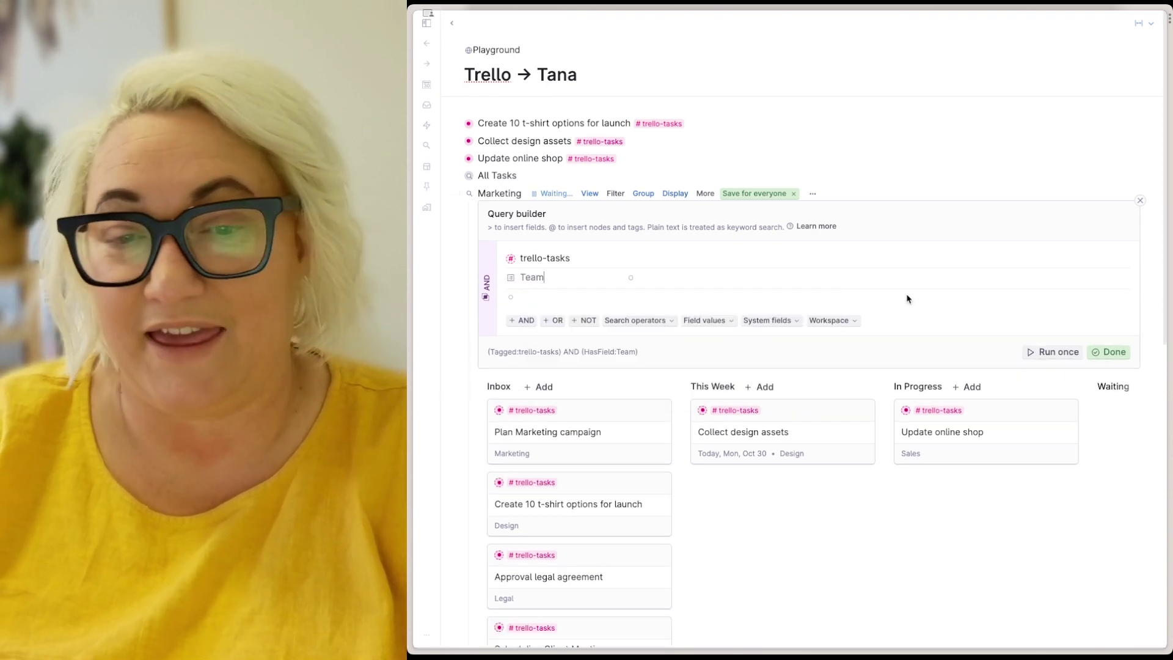
pyautogui.click(1123, 277)
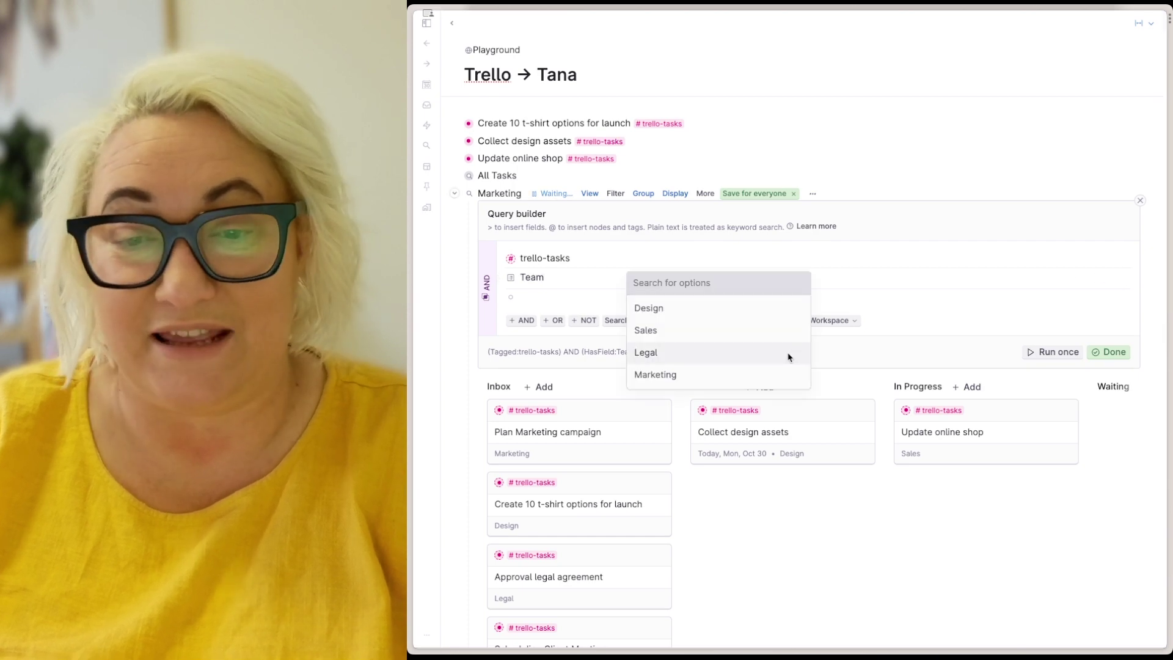
pyautogui.click(777, 379)
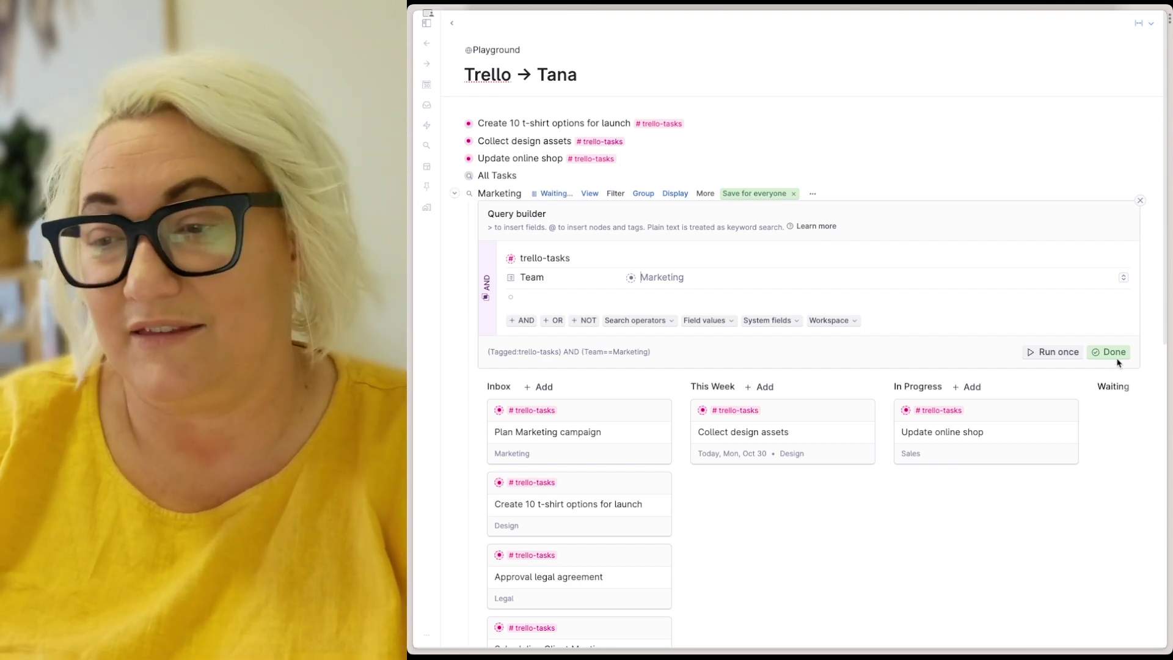
pyautogui.click(1113, 354)
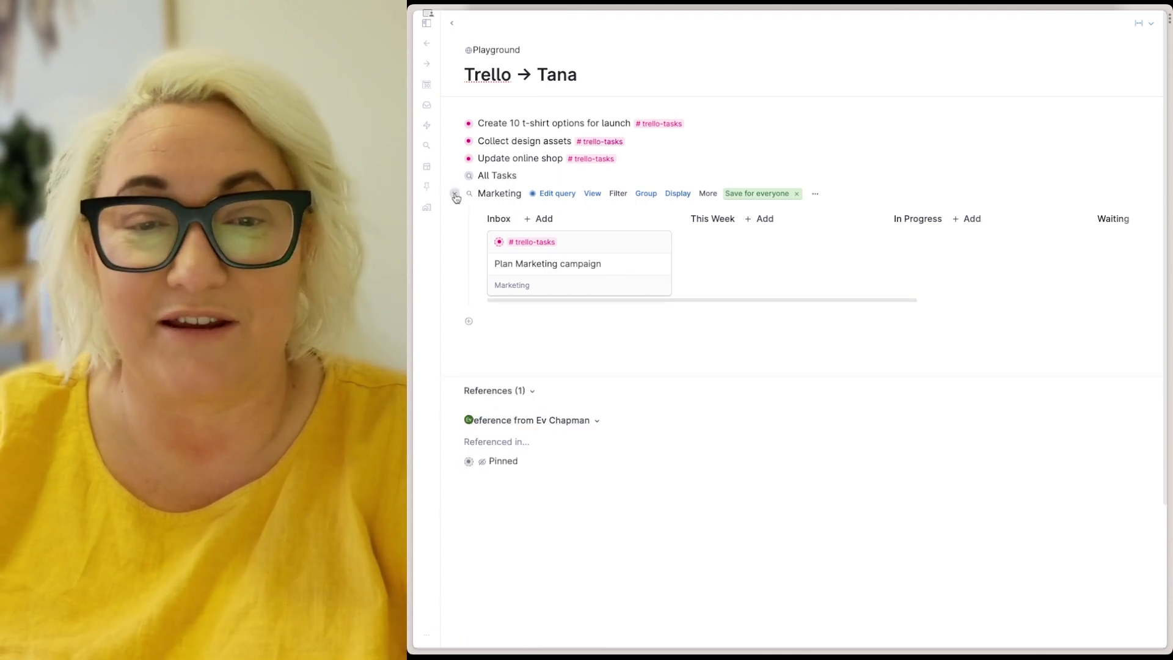
pyautogui.click(454, 193)
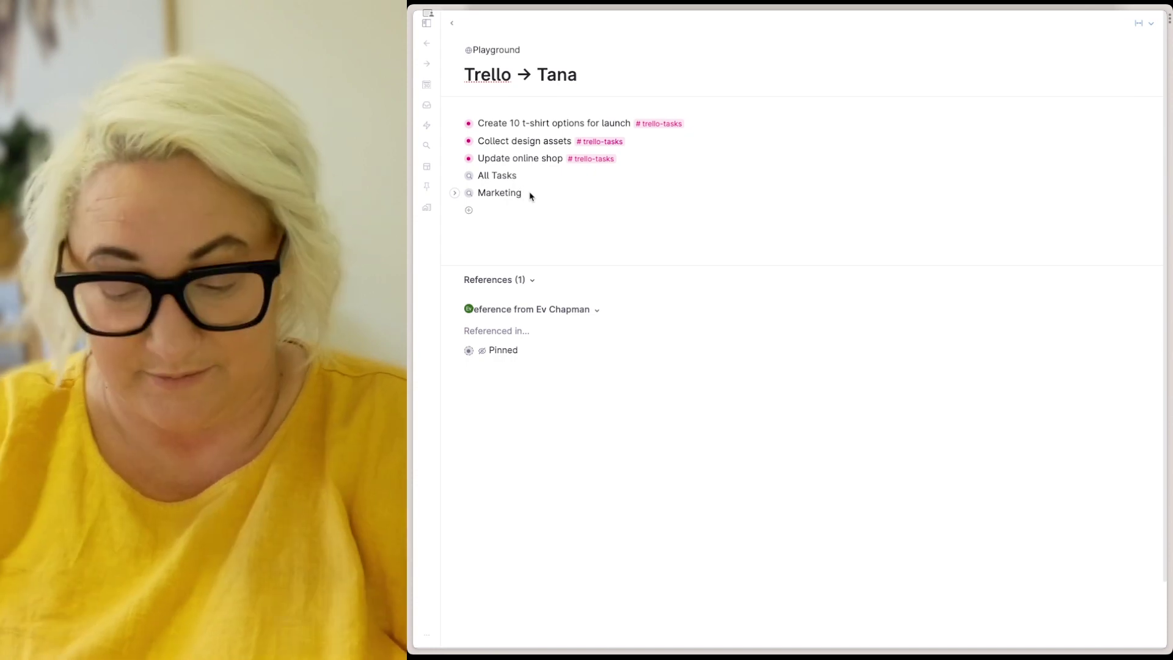
# Step: Duplicate the Marketing search node and rename the copy as "Sales"
pyautogui.rightClick(530, 194)
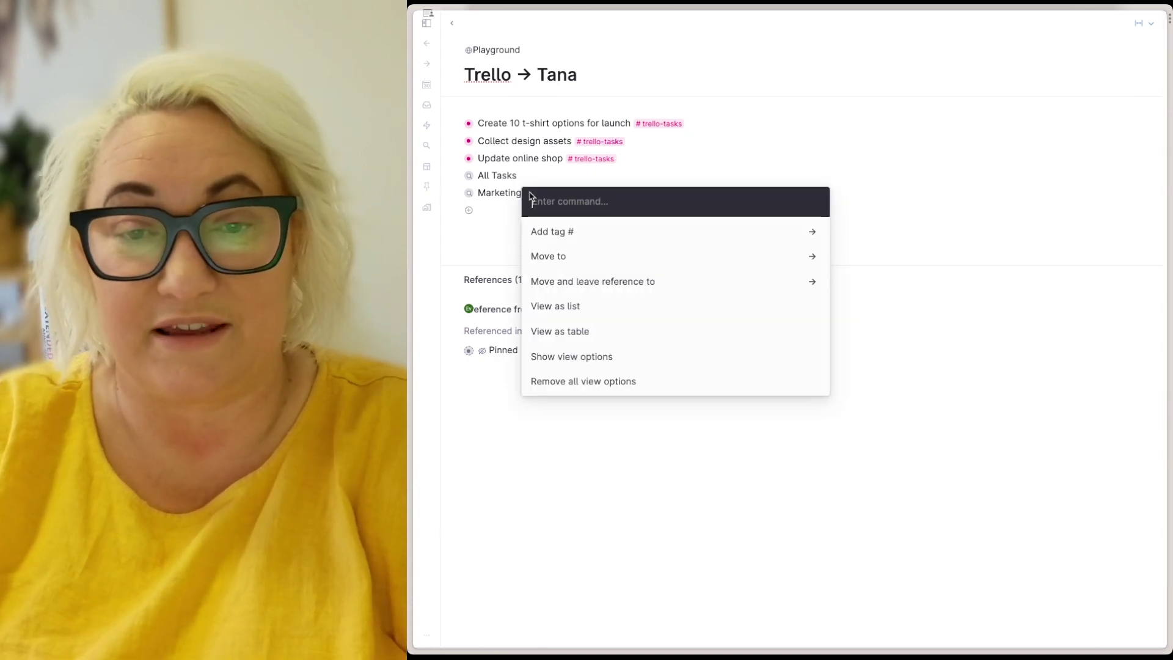
pyautogui.write('dup')
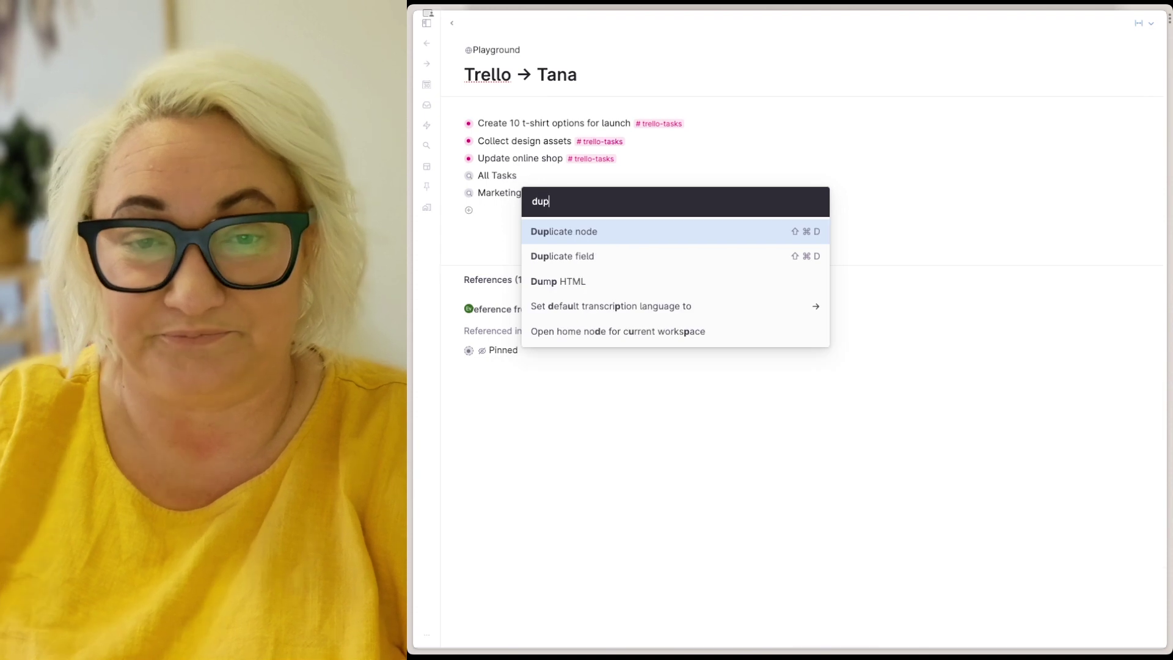
pyautogui.press('Return')
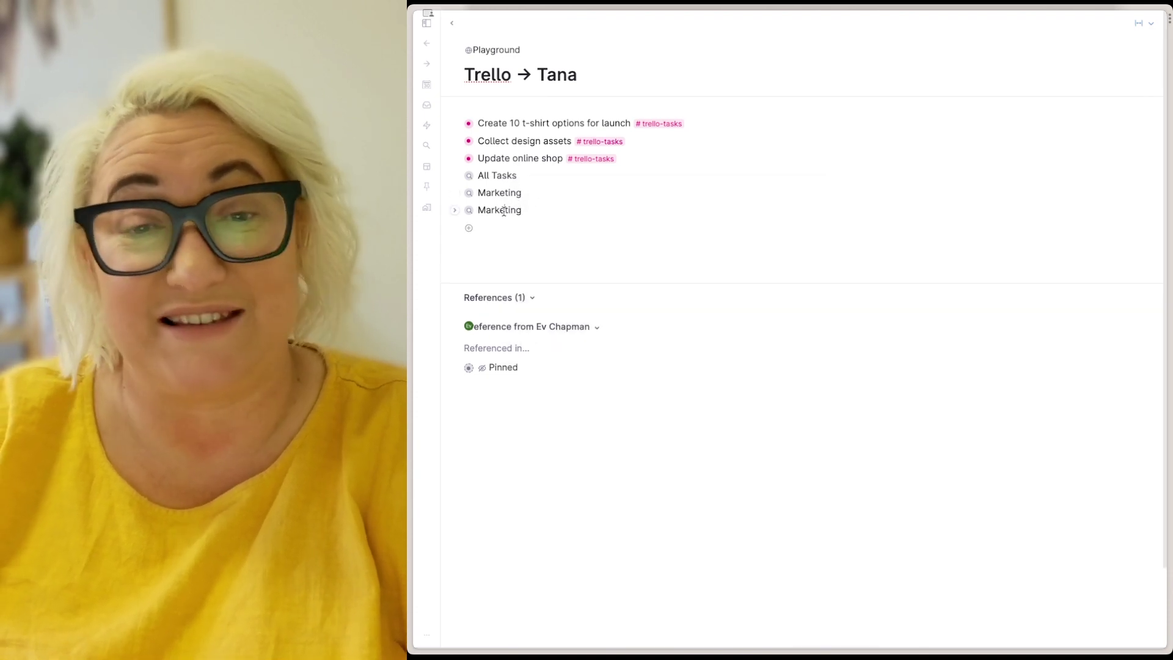
pyautogui.doubleClick(504, 211)
pyautogui.write('Sales')
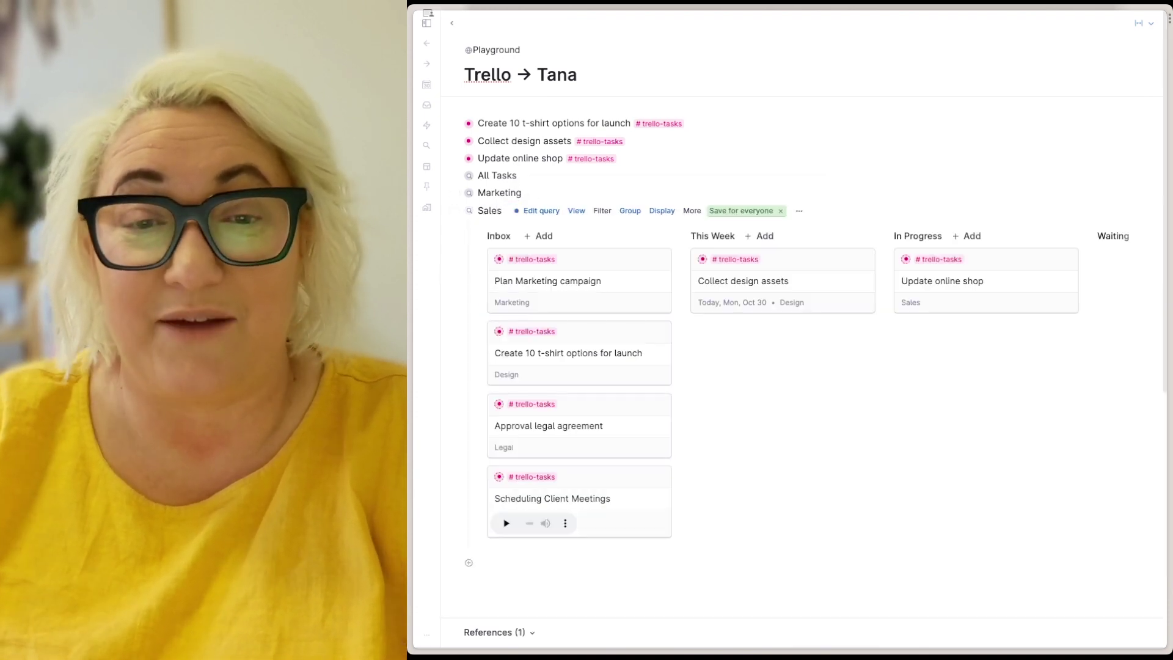
# Step: Change the Team condition in the Sales search query to Sales and collapse the node
pyautogui.click(540, 211)
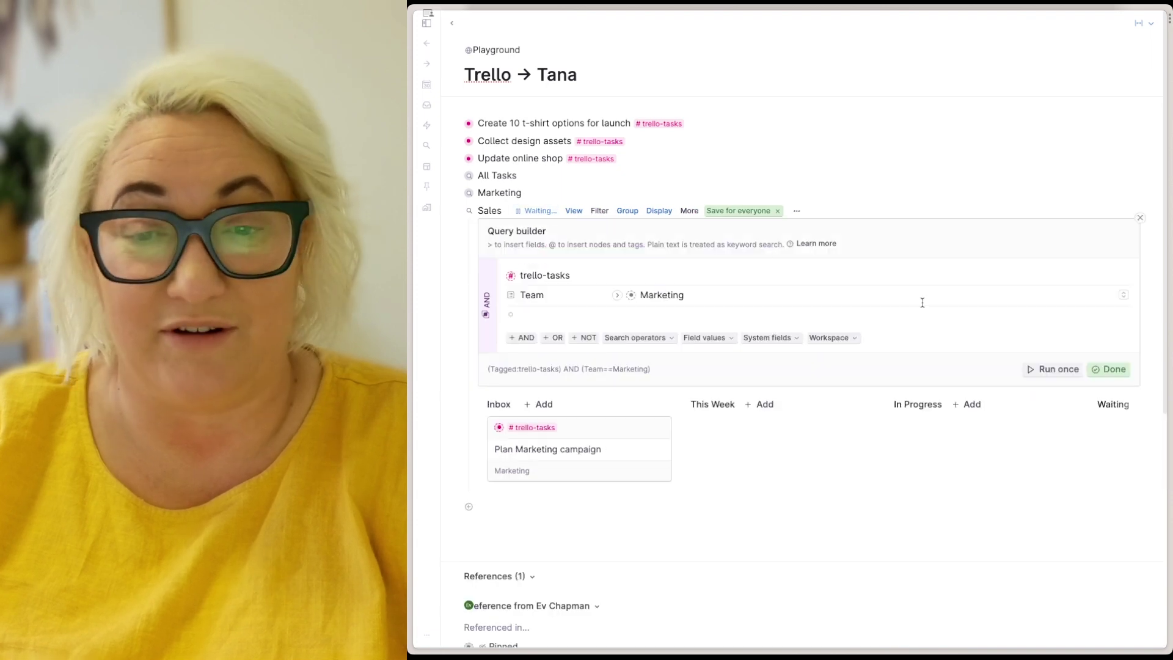
pyautogui.click(1123, 294)
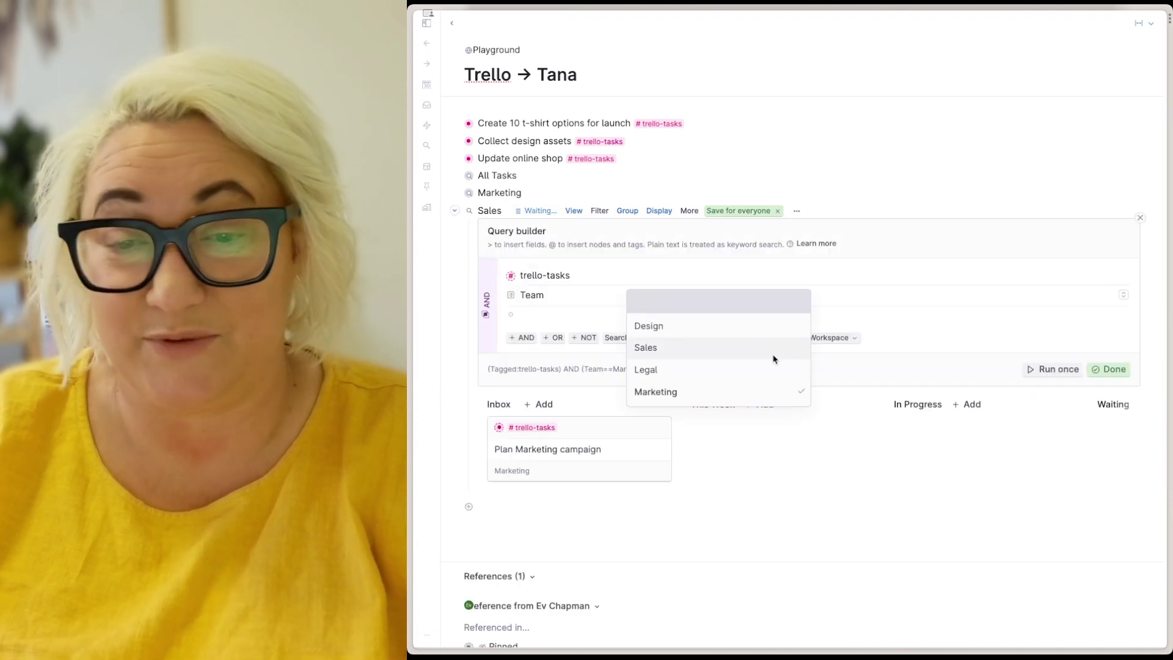
pyautogui.click(768, 348)
pyautogui.click(1052, 368)
pyautogui.click(1108, 369)
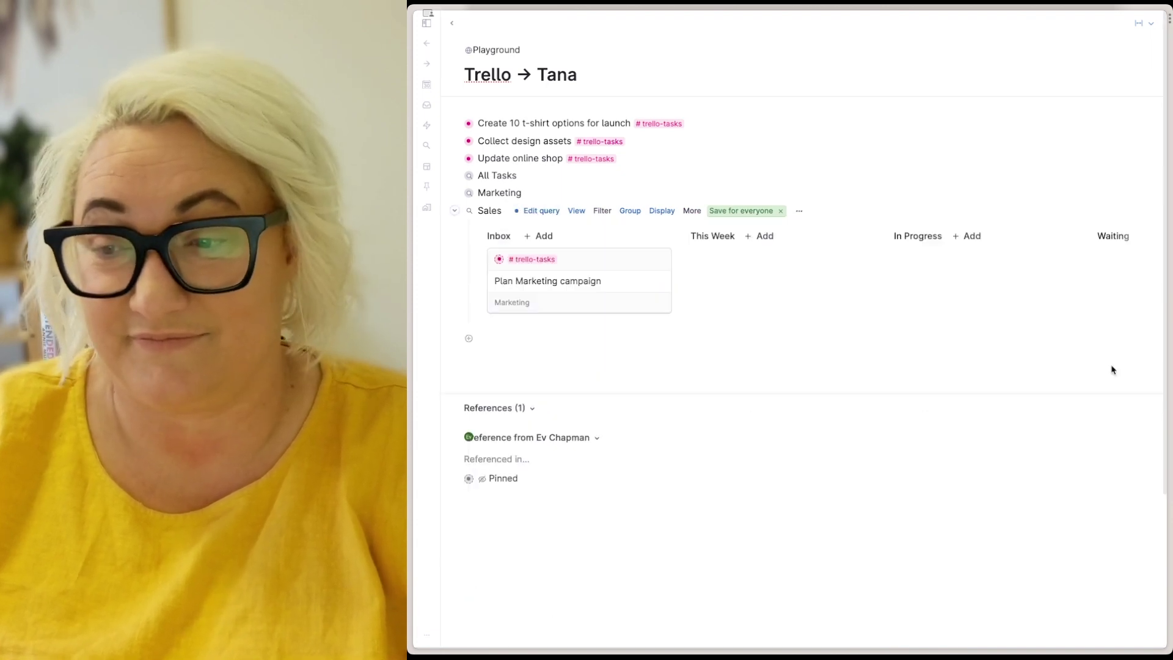
pyautogui.click(454, 210)
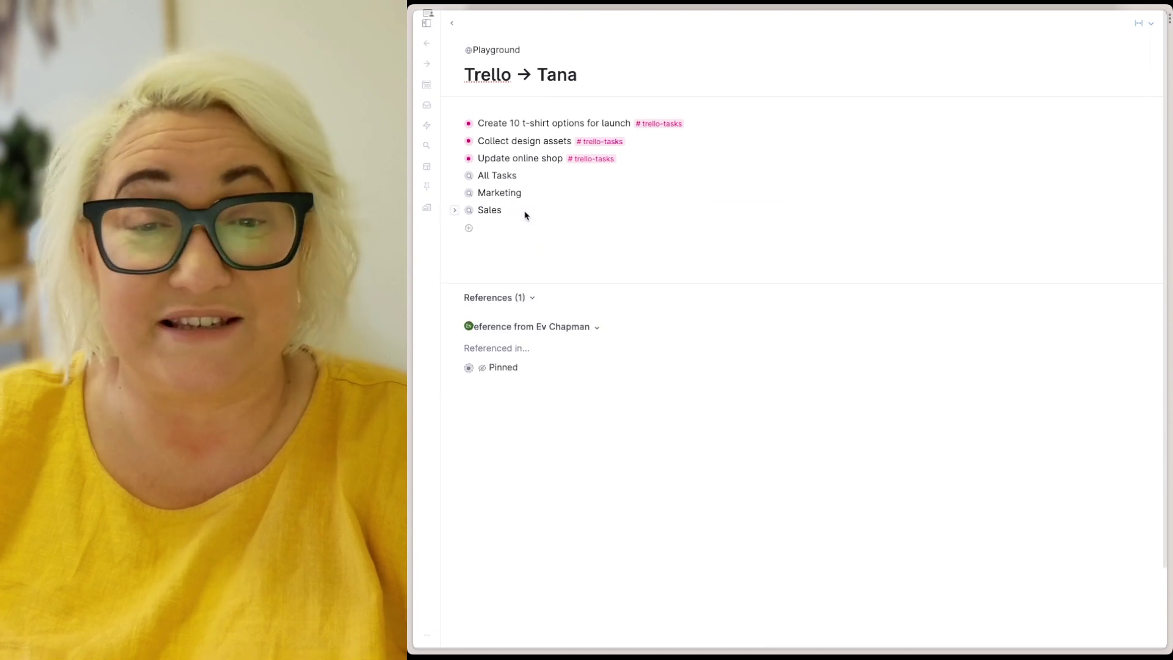
# Step: Create two more team search nodes in the same way, named "Legal" and "Design"
pyautogui.write('Legal')
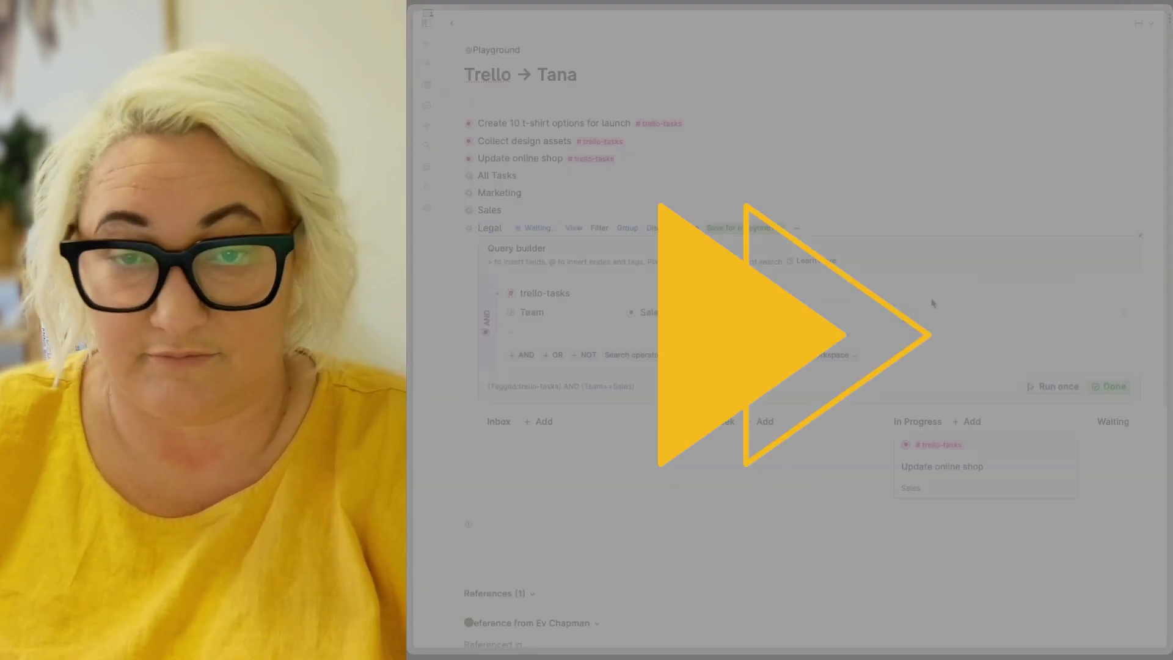
pyautogui.write('Design')
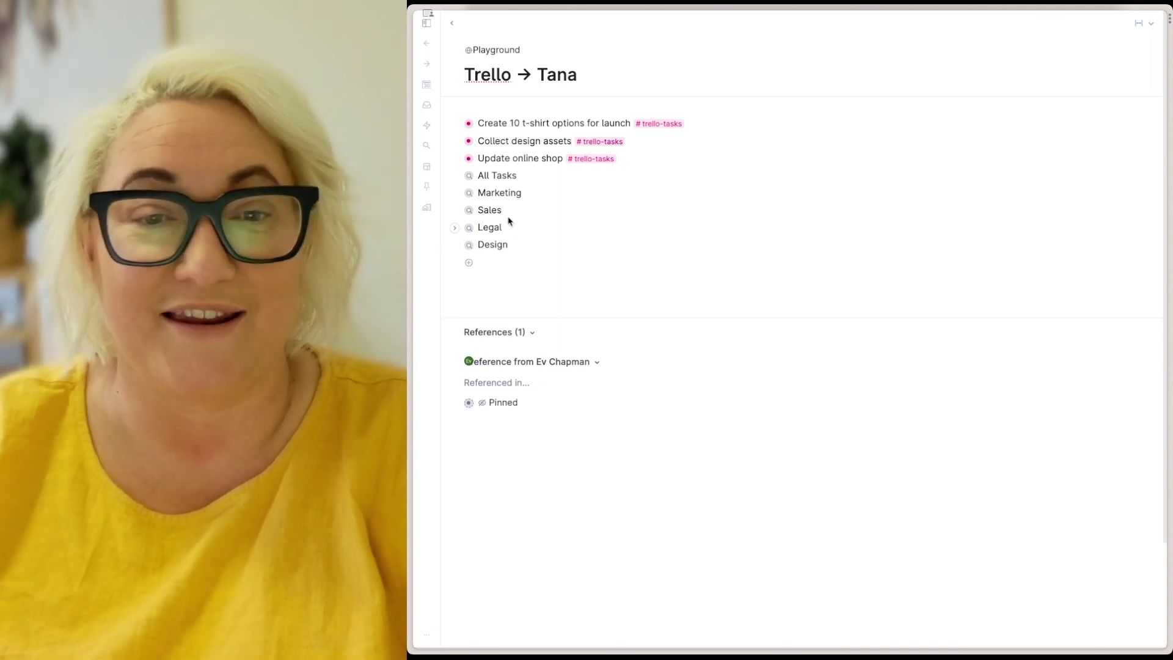
# Step: Add a "Task Manager" node above All Tasks and nest the All Tasks, Marketing, Sales, Legal and Design searches under it
pyautogui.click(478, 175)
pyautogui.press('Return')
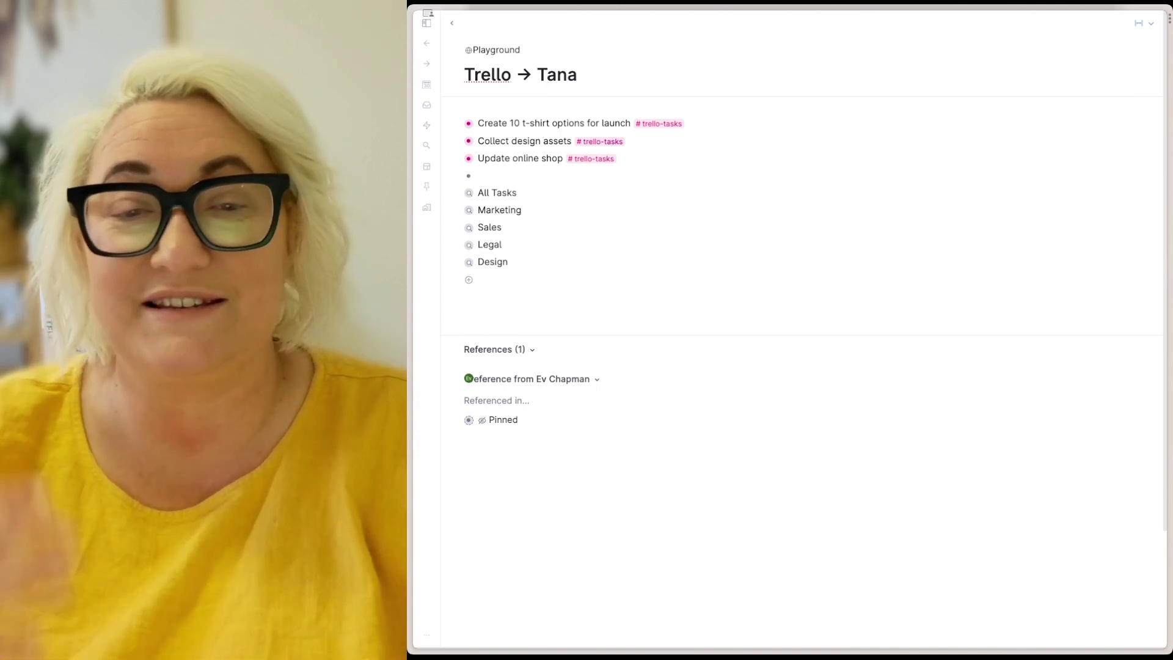
pyautogui.write('Task Manager')
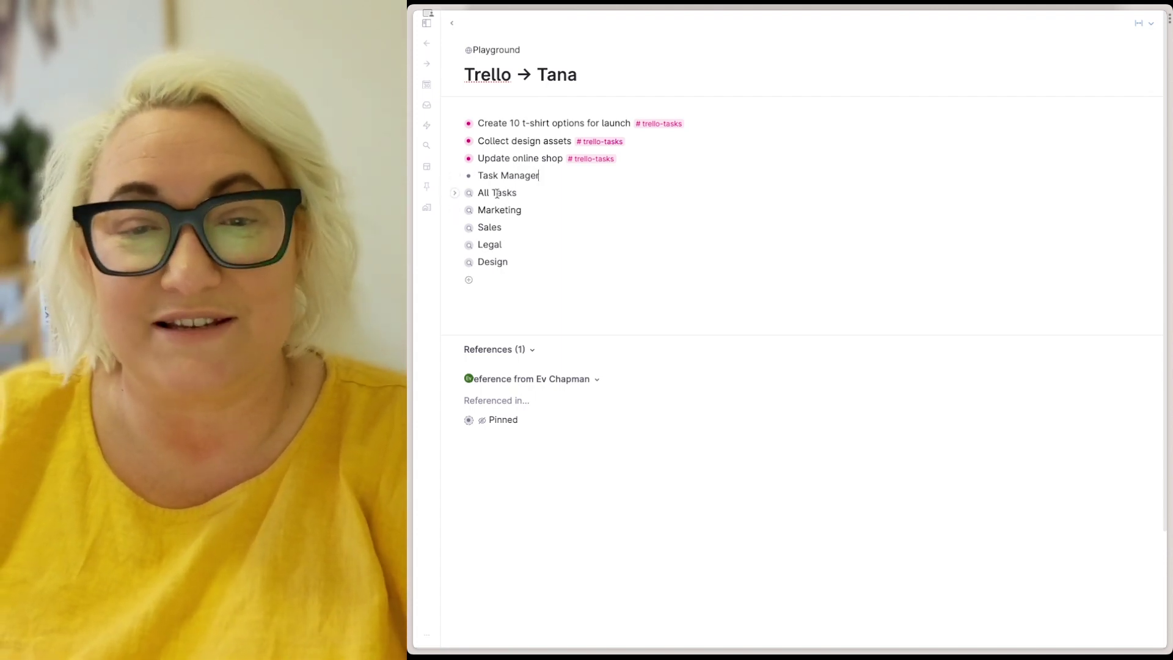
pyautogui.moveTo(497, 193); pyautogui.dragTo(498, 264)
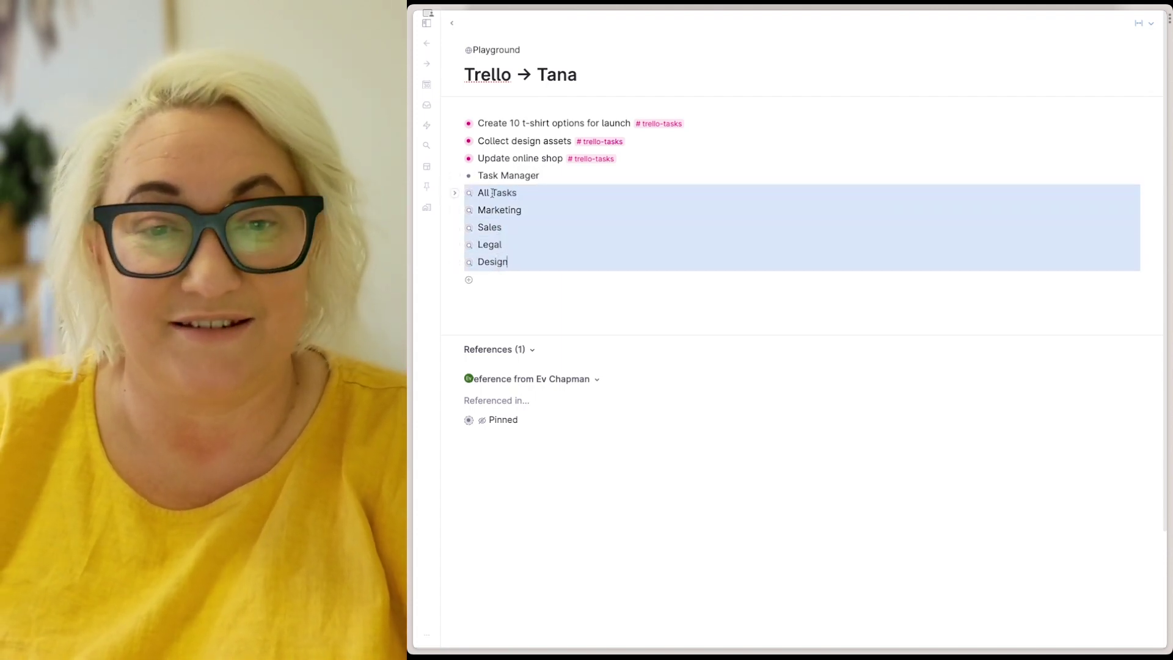
pyautogui.press('Tab')
# Step: Set the Task Manager node to view as tabs and open it as its own page
pyautogui.click(515, 177)
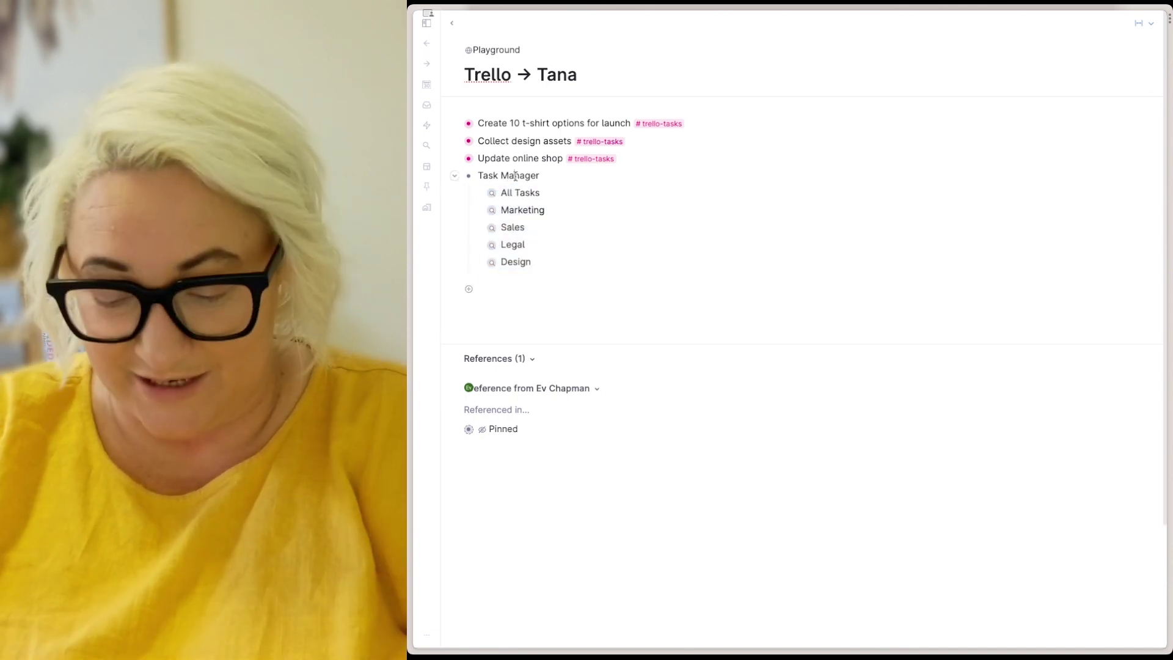
pyautogui.rightClick(514, 176)
pyautogui.write('tab')
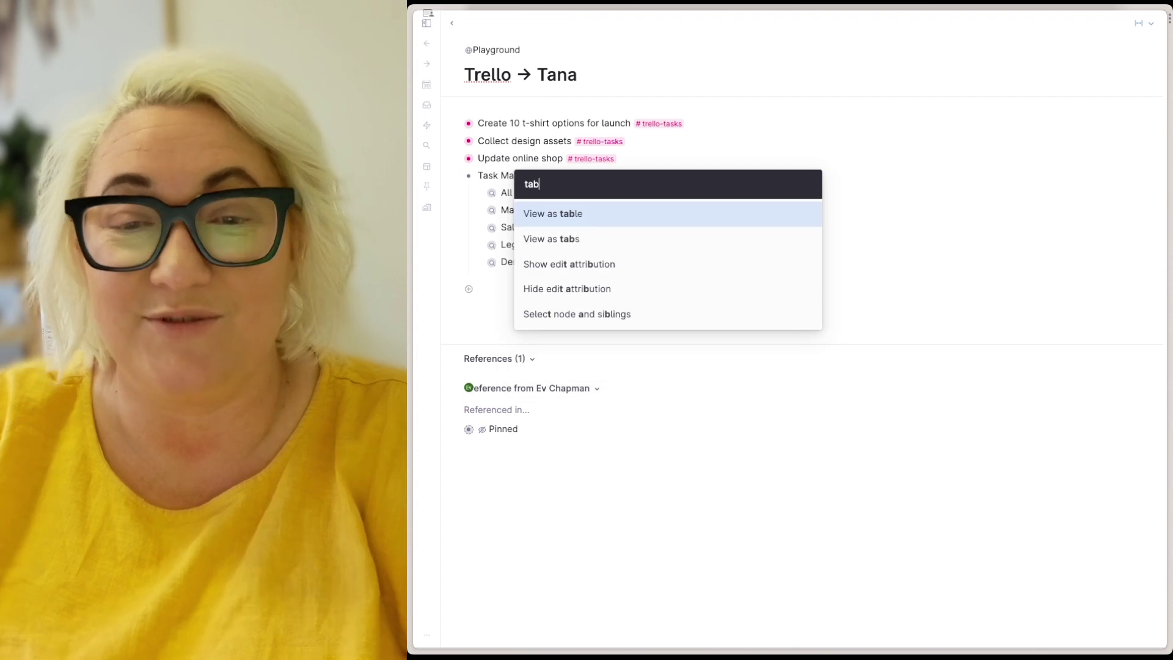
pyautogui.press('Down')
pyautogui.press('Return')
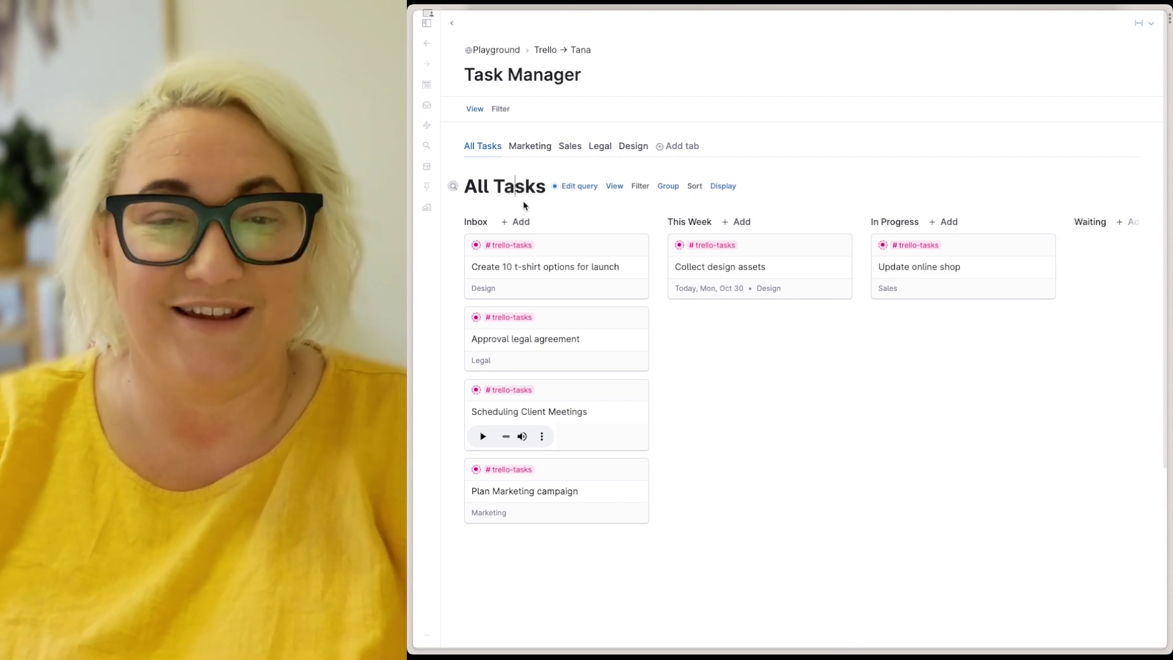
# Step: Look through the Marketing and Design boards, and remove the This Week column from the Legal board
pyautogui.click(532, 146)
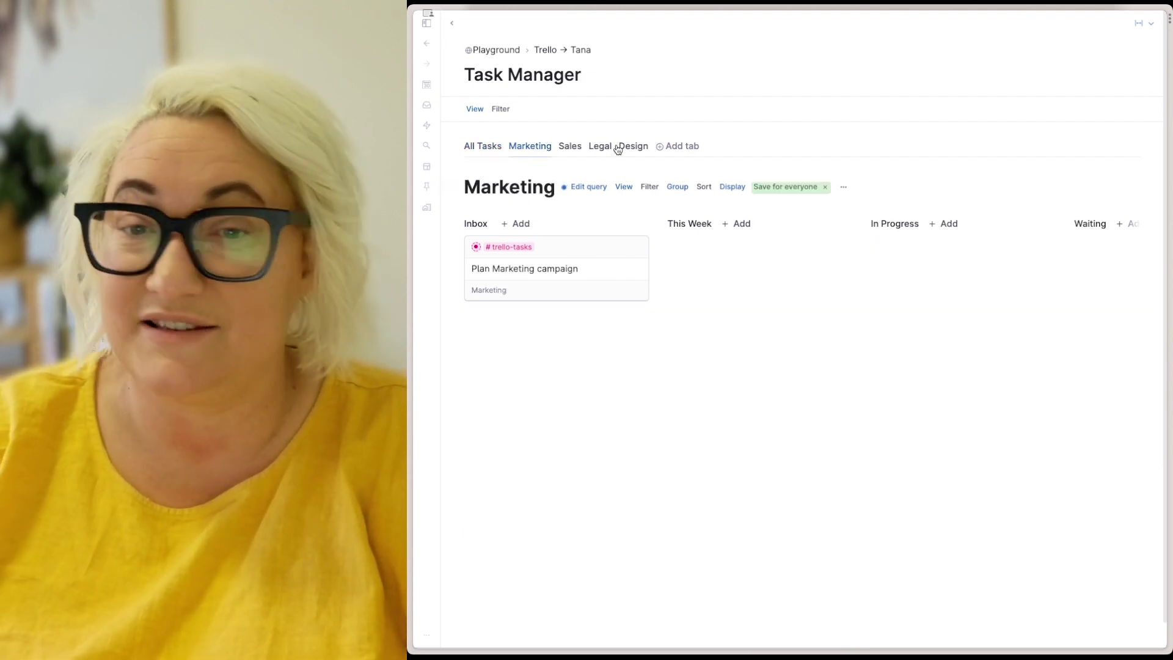
pyautogui.click(629, 149)
pyautogui.click(603, 148)
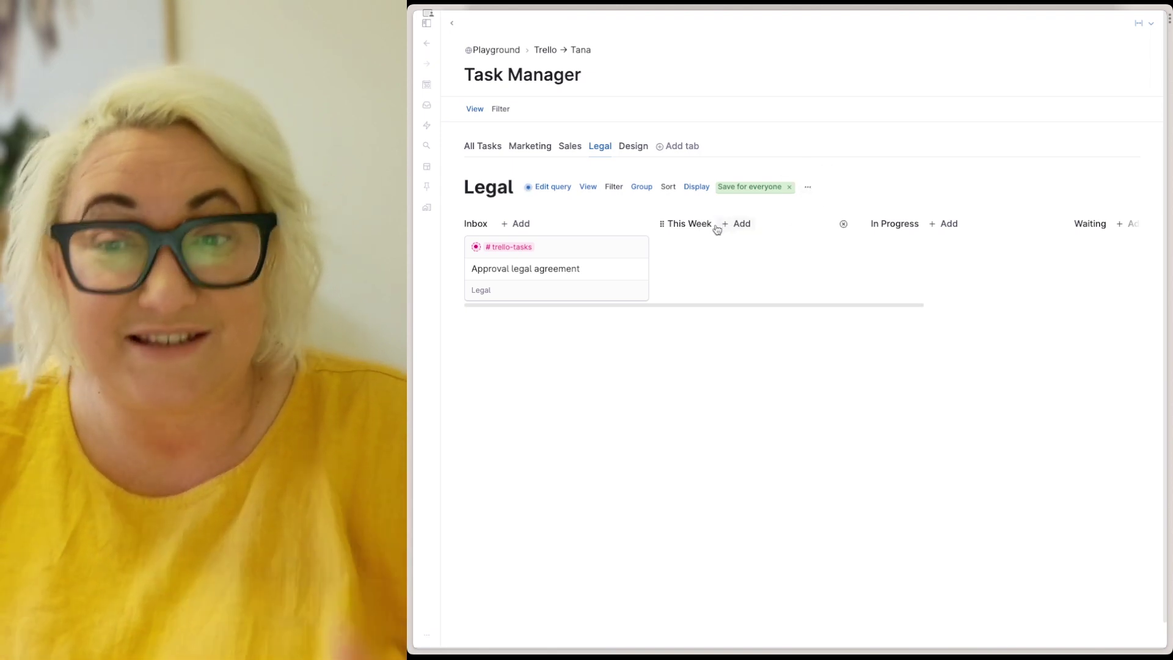
pyautogui.click(843, 225)
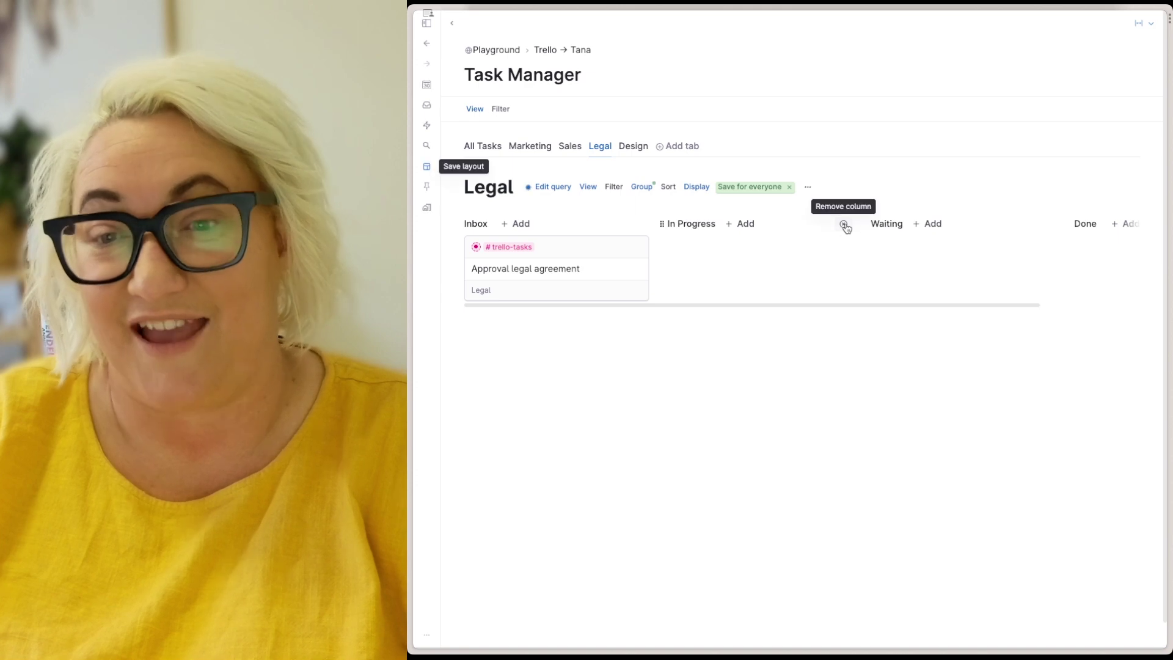
# Step: Compare the columns of the Sales, Marketing and Legal boards
pyautogui.click(563, 147)
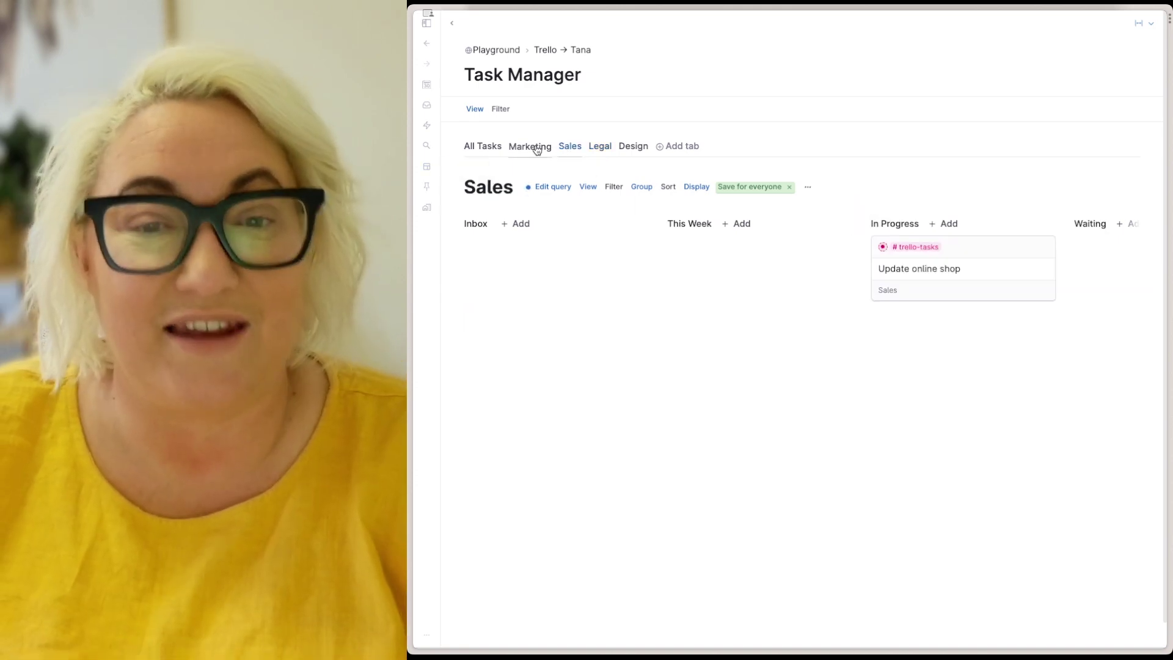
pyautogui.click(536, 148)
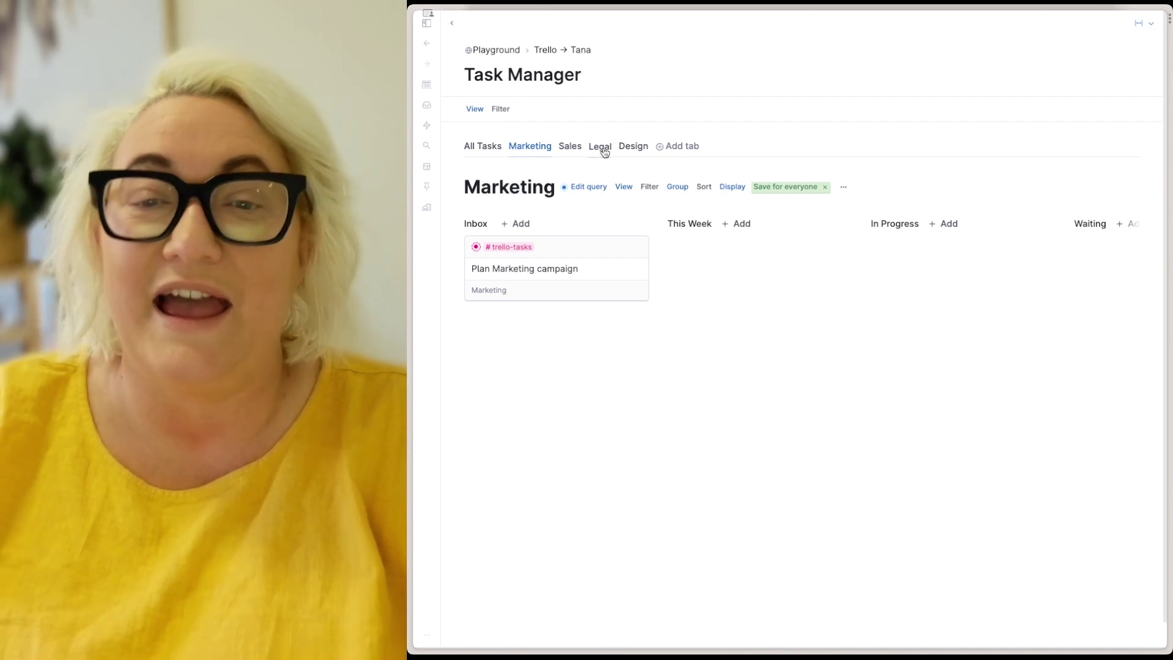
pyautogui.click(602, 150)
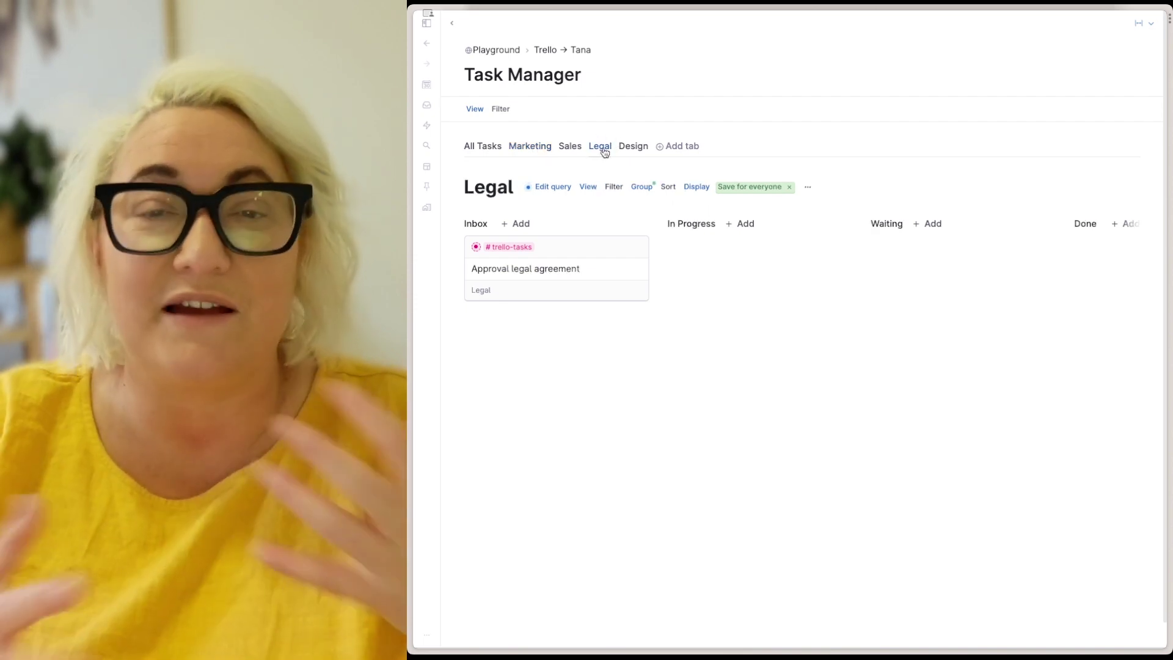